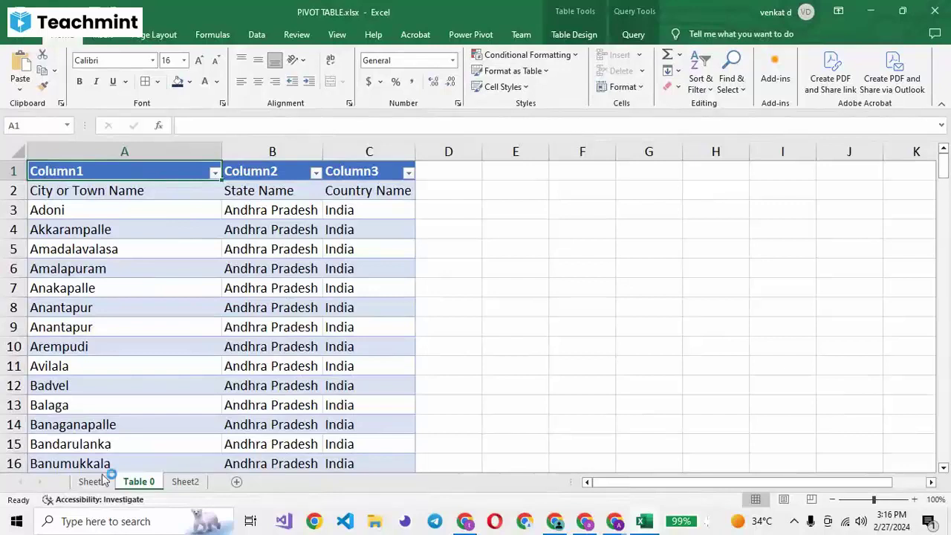
# Show Sheet1 with the Date, Student Name, Mentor Name, Job Title and Price table
pyautogui.click(92, 483)
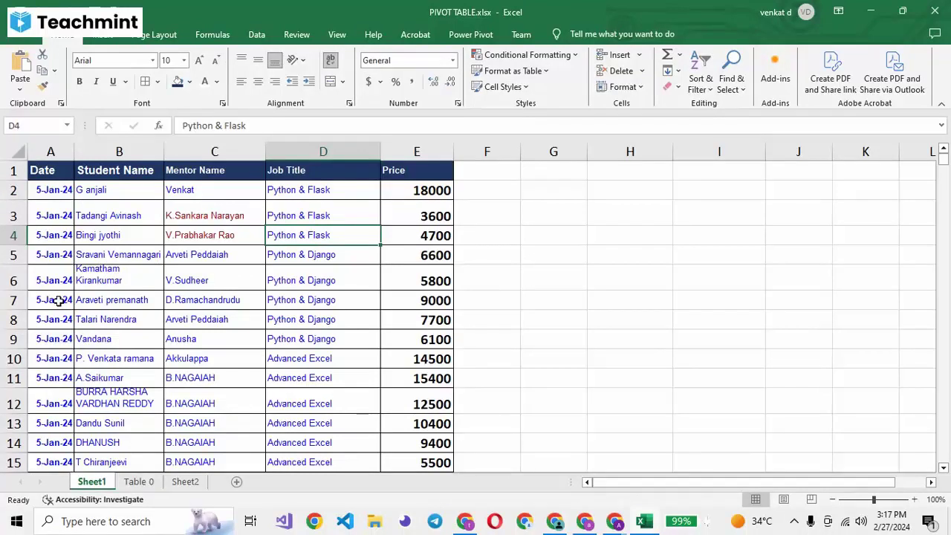
# Copy the city, state and country table from the Table 0 sheet
pyautogui.click(134, 481)
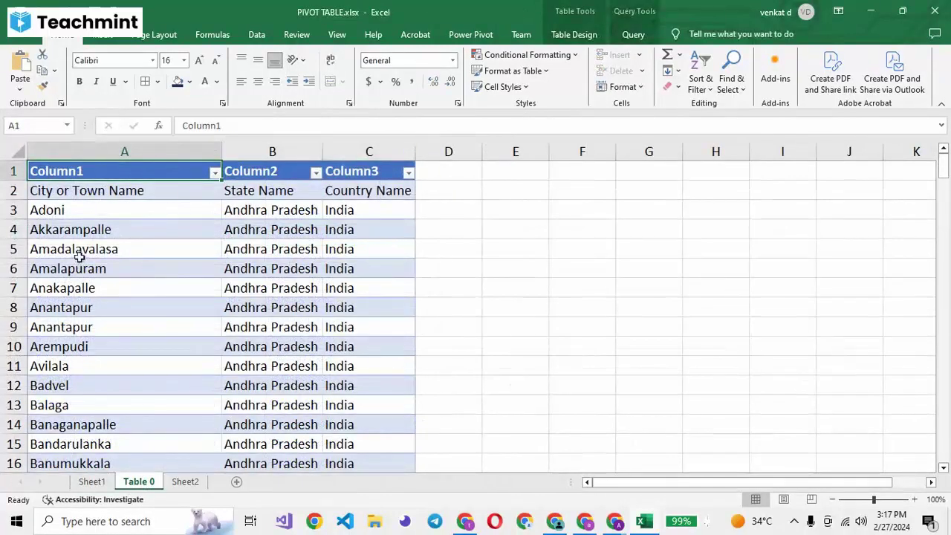
pyautogui.click(99, 193)
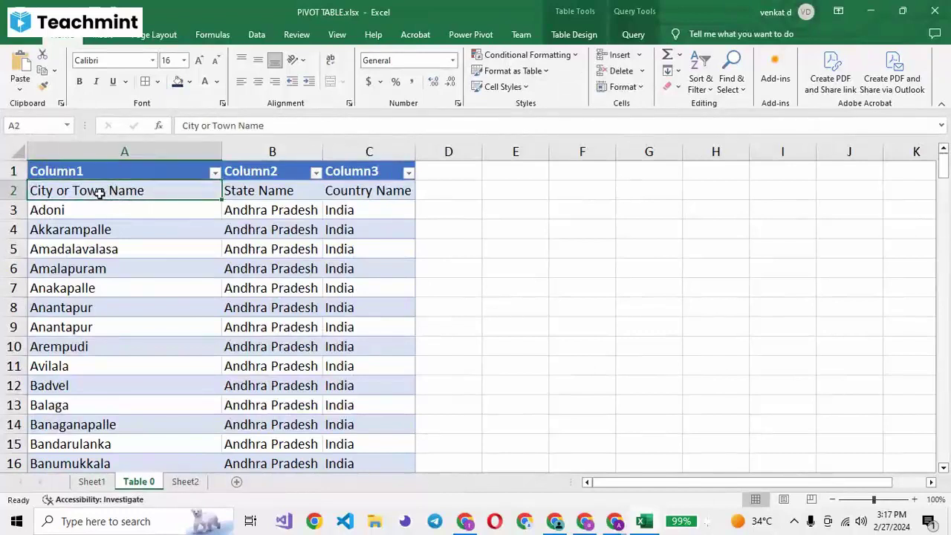
pyautogui.hotkey('ctrl', 'shift', 'End')
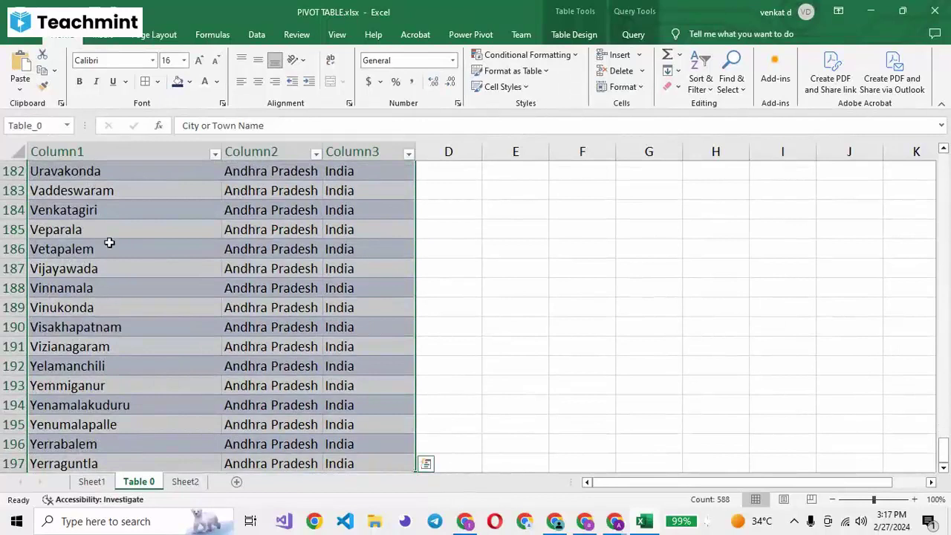
pyautogui.rightClick(113, 250)
pyautogui.click(143, 181)
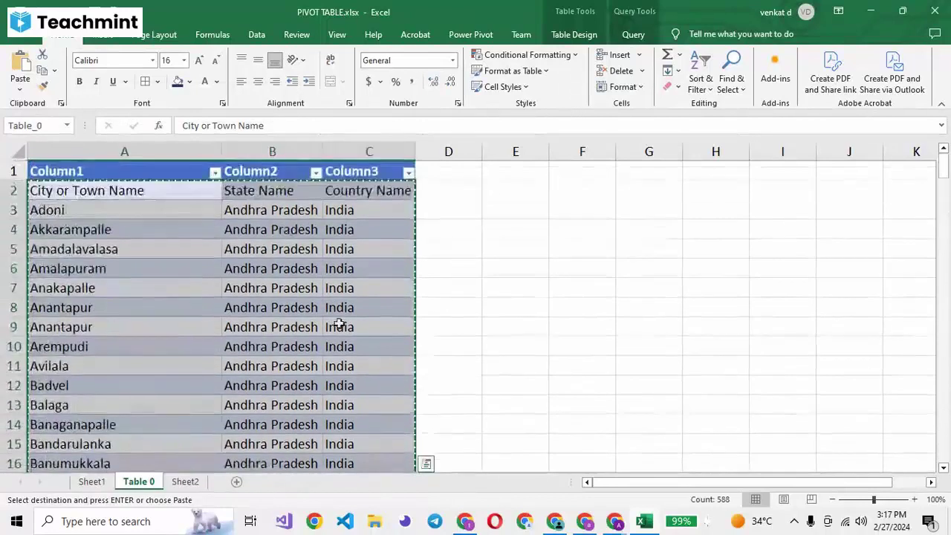
# Paste the city list into Sheet1 at F2 and adjust column F's width
pyautogui.click(92, 482)
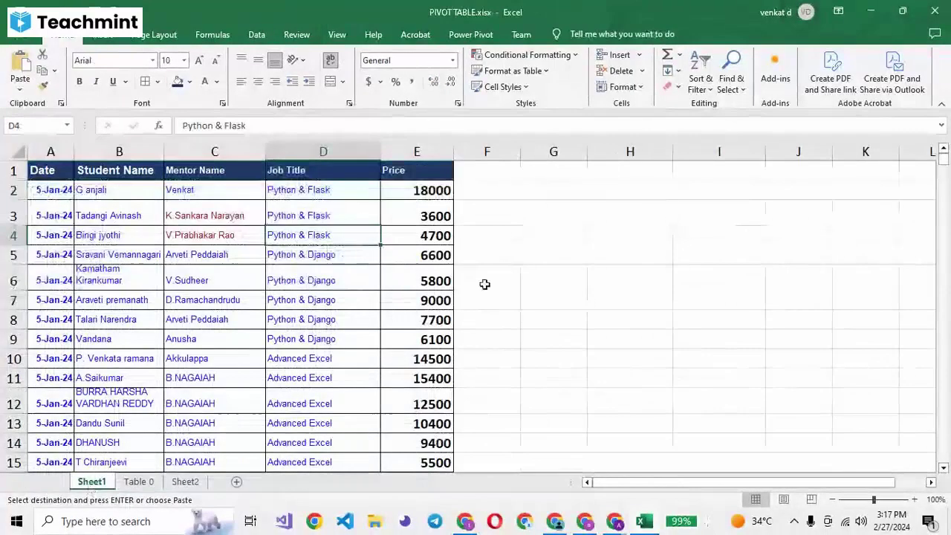
pyautogui.click(470, 191)
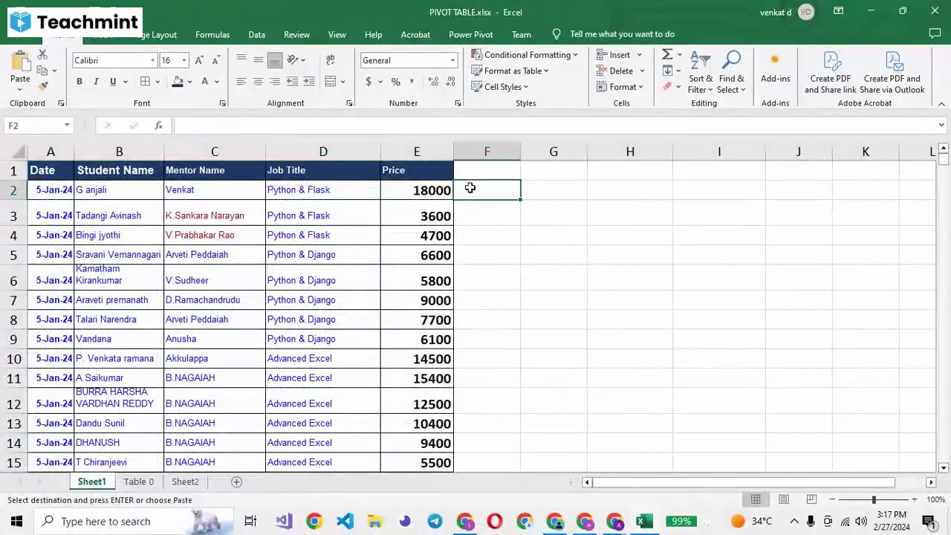
pyautogui.hotkey('ctrl', 'v')
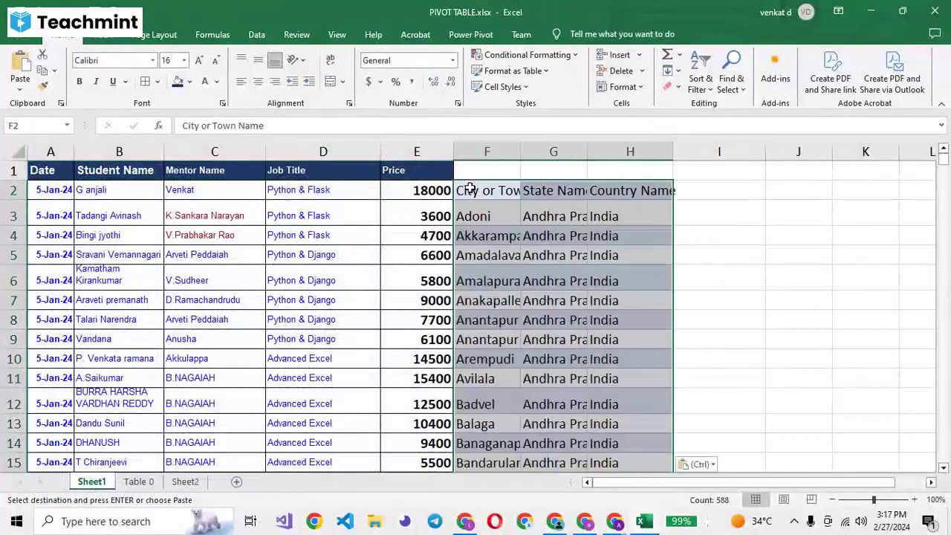
pyautogui.doubleClick(521, 152)
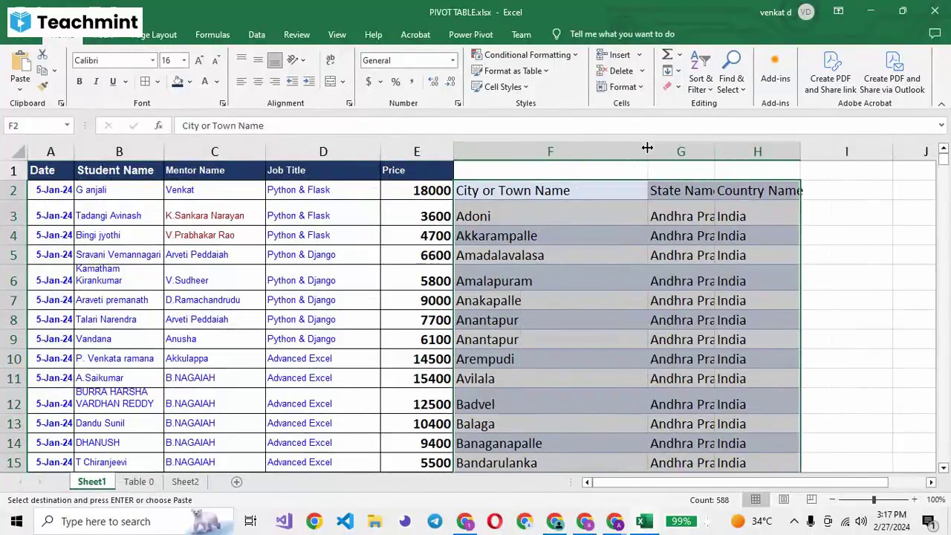
pyautogui.moveTo(647, 148); pyautogui.dragTo(558, 147)
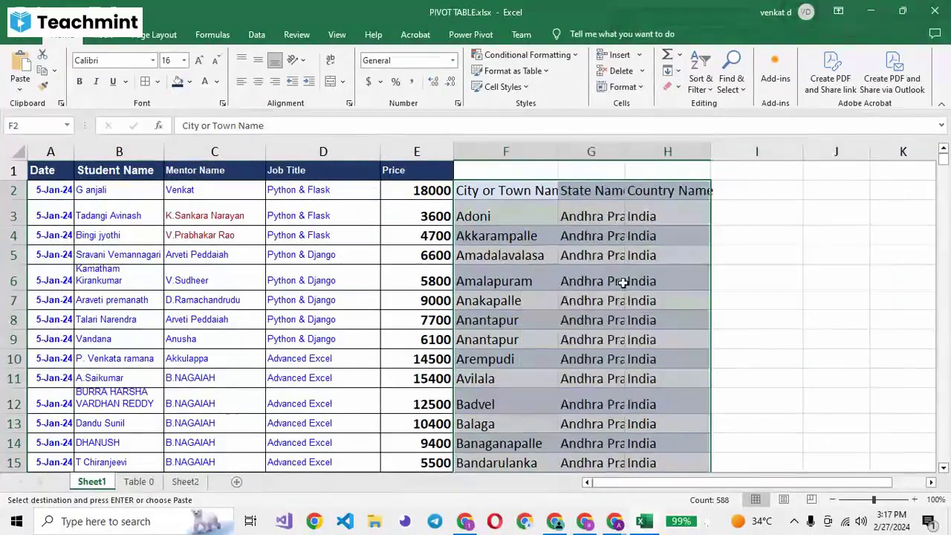
pyautogui.click(620, 281)
# Copy the city, state and country rows F3:H197
pyautogui.click(496, 216)
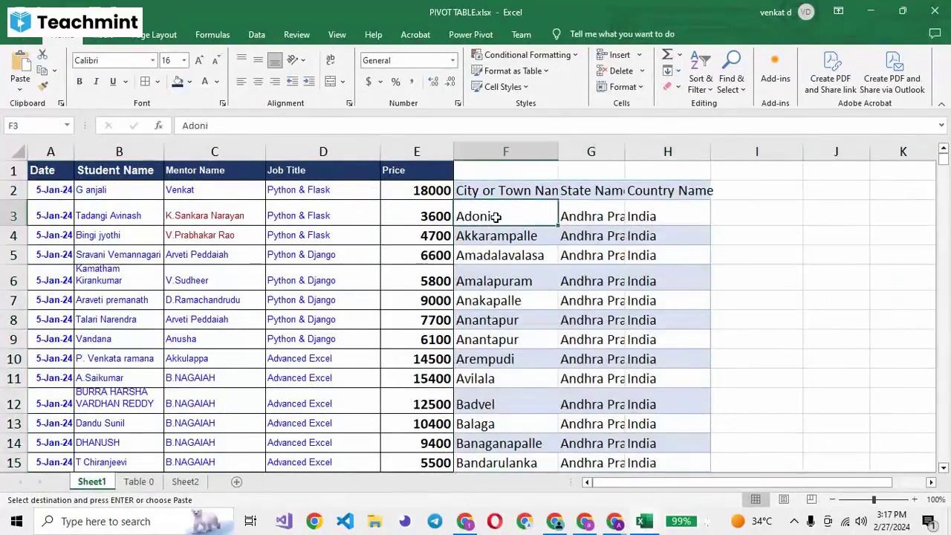
pyautogui.hotkey('shift', 'Right')
pyautogui.hotkey('shift', 'Right')
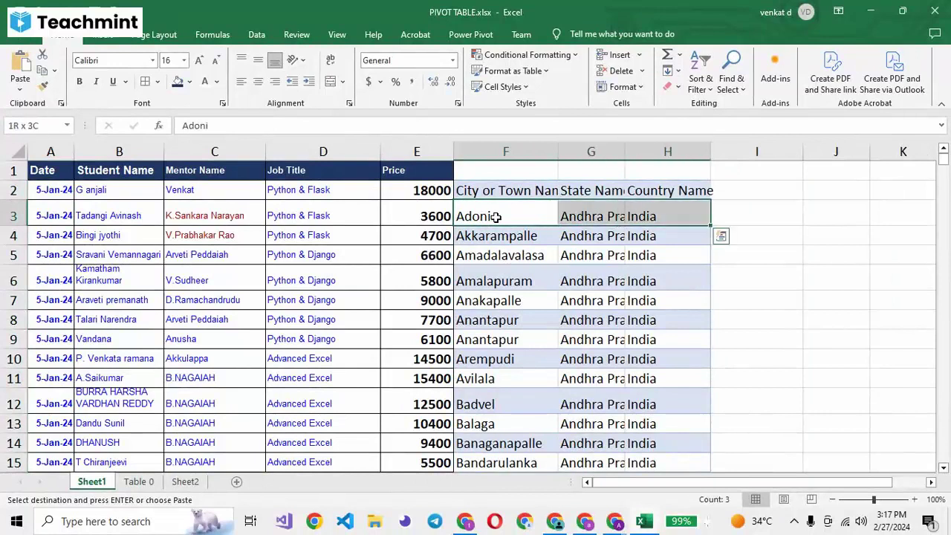
pyautogui.hotkey('ctrl', 'shift', 'Down')
pyautogui.hotkey('ctrl', 'c')
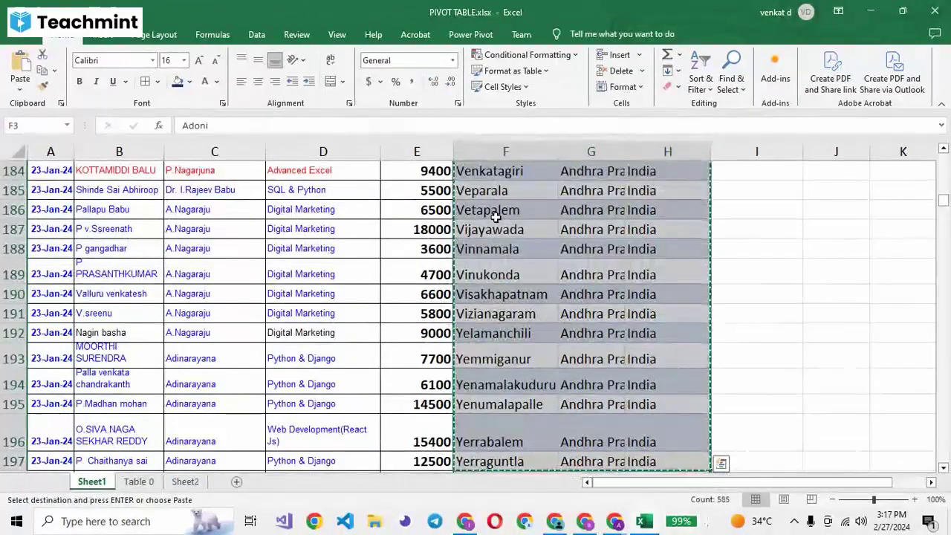
pyautogui.press('Return')
pyautogui.press('Return')
pyautogui.press('Return')
pyautogui.scroll(-2, 495, 219)
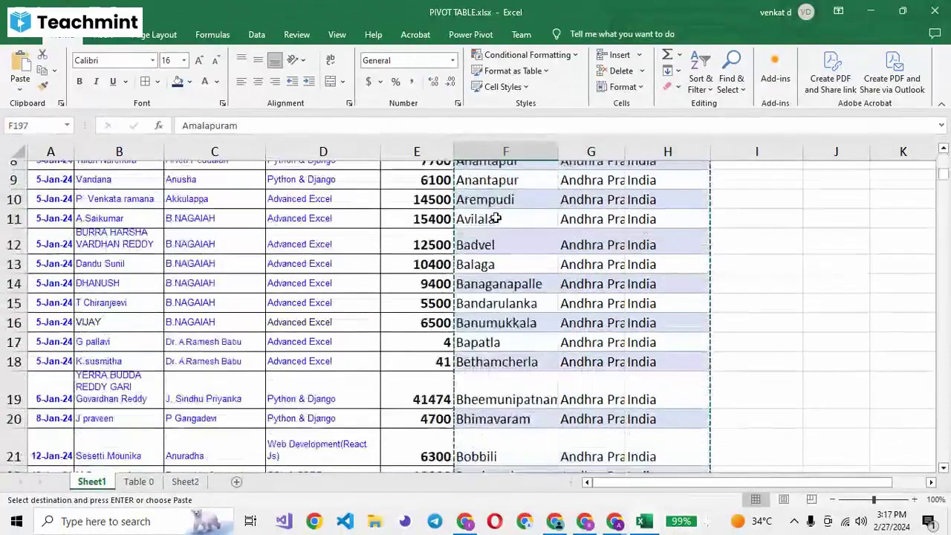
pyautogui.scroll(-1, 495, 219)
pyautogui.press('Return')
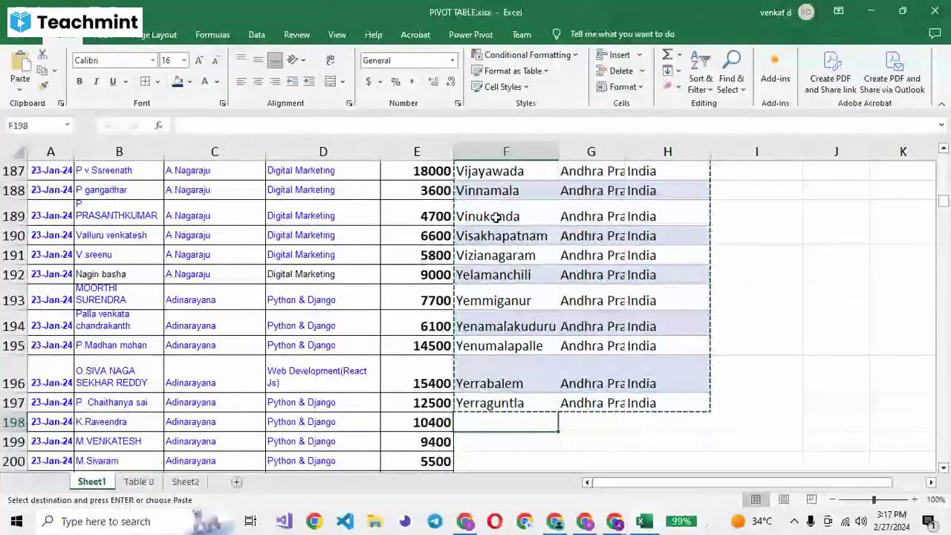
# Paste two more copies of the city rows below the existing list
pyautogui.hotkey('ctrl', 'v')
pyautogui.hotkey('ctrl', 'Down')
pyautogui.press('Down')
pyautogui.hotkey('ctrl', 'v')
pyautogui.hotkey('ctrl', 'Down')
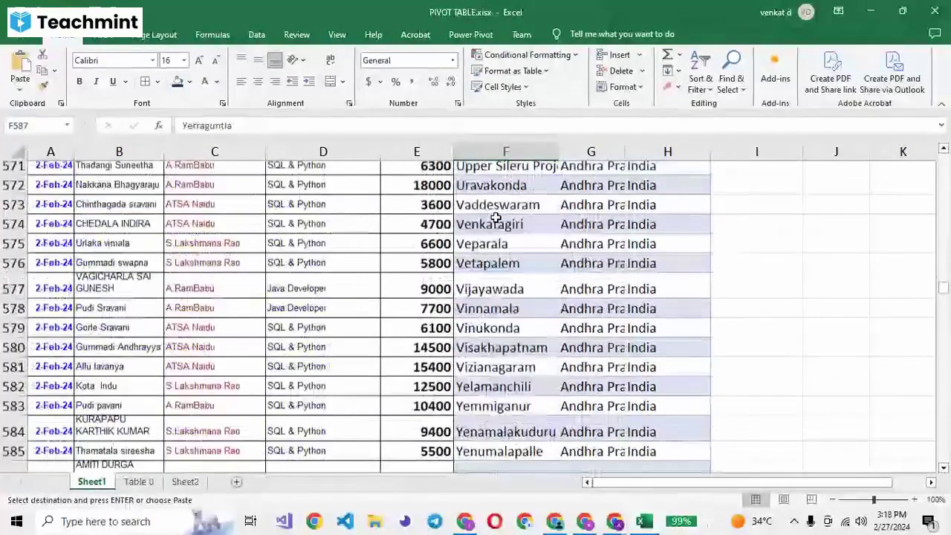
pyautogui.press('Down')
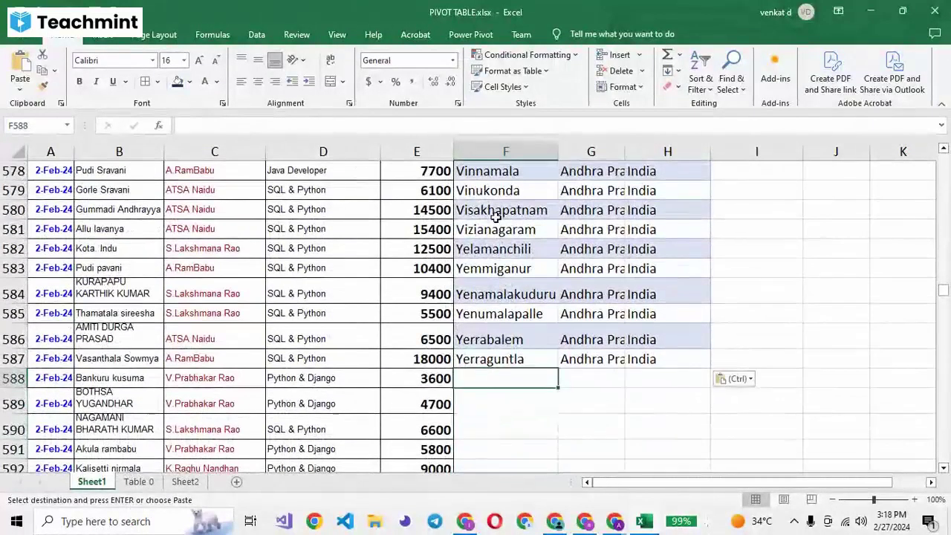
pyautogui.hotkey('ctrl', 'v')
pyautogui.press('Down')
pyautogui.press('Down')
pyautogui.hotkey('ctrl', 'Down')
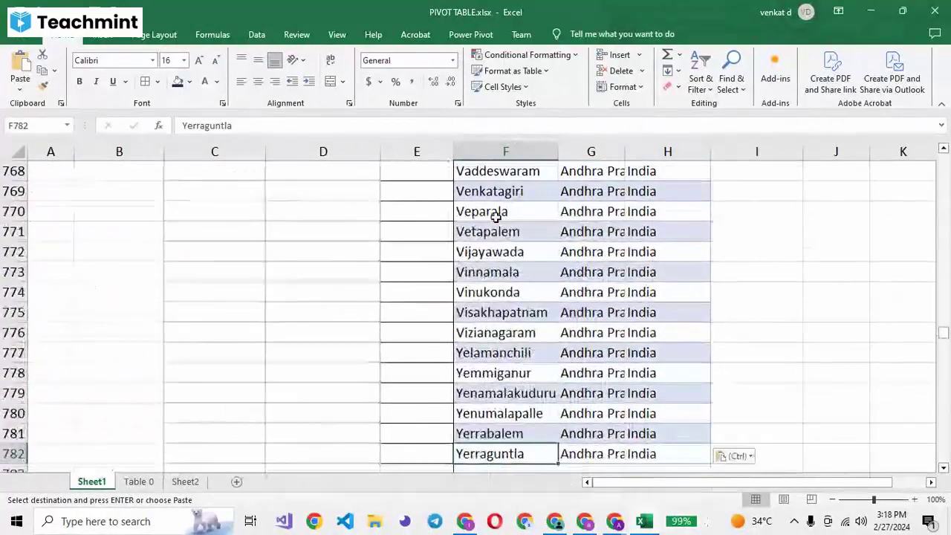
# Clear the surplus city rows below row 767 in columns E to I
pyautogui.scroll(1, 495, 217)
pyautogui.click(429, 208)
pyautogui.hotkey('shift', 'Right')
pyautogui.hotkey('shift', 'Right')
pyautogui.hotkey('shift', 'Right')
pyautogui.hotkey('shift', 'Right')
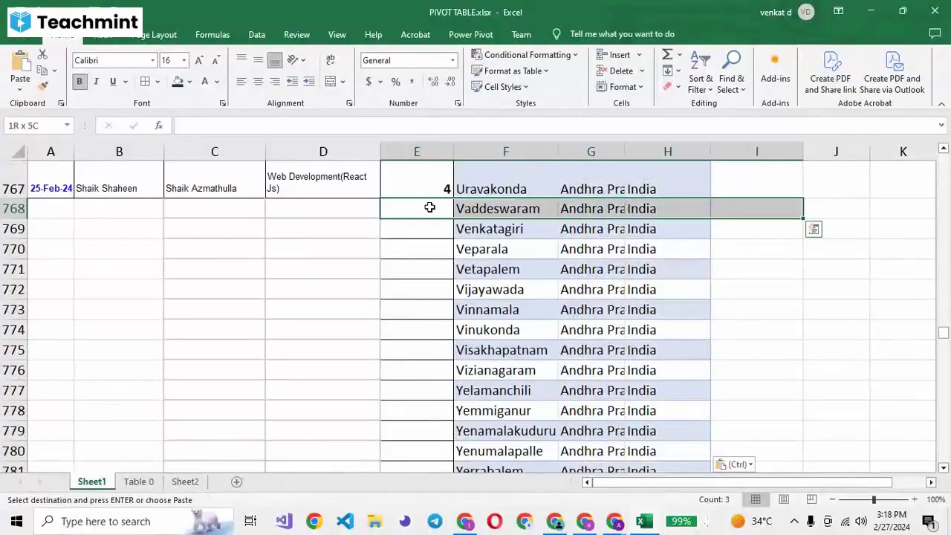
pyautogui.hotkey('ctrl', 'shift', 'Down')
pyautogui.press('Delete')
pyautogui.hotkey('ctrl', 'BackSpace')
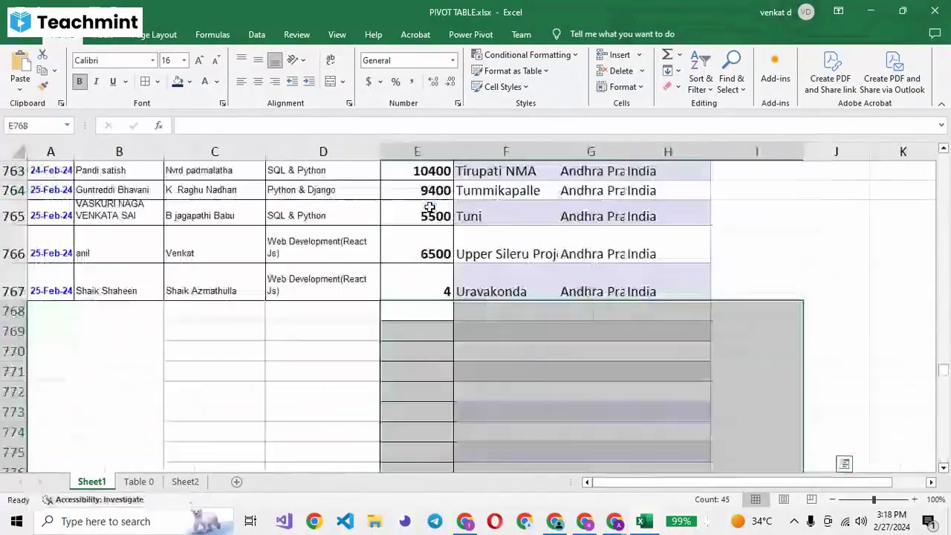
pyautogui.hotkey('ctrl', 'Up')
pyautogui.hotkey('ctrl', 'Up')
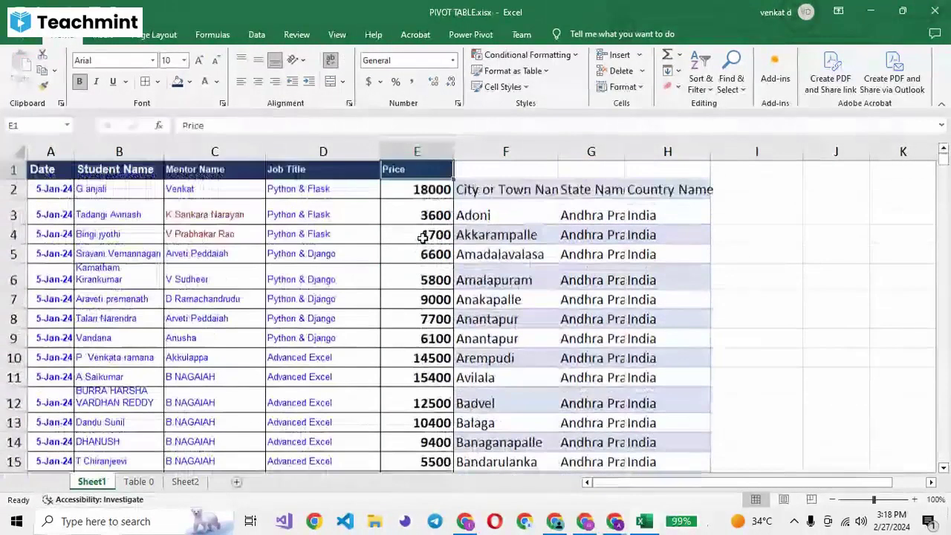
# Move the City or Town Name, State Name and Country Name headers into row 1
pyautogui.click(500, 190)
pyautogui.hotkey('ctrl', 'shift', 'Right')
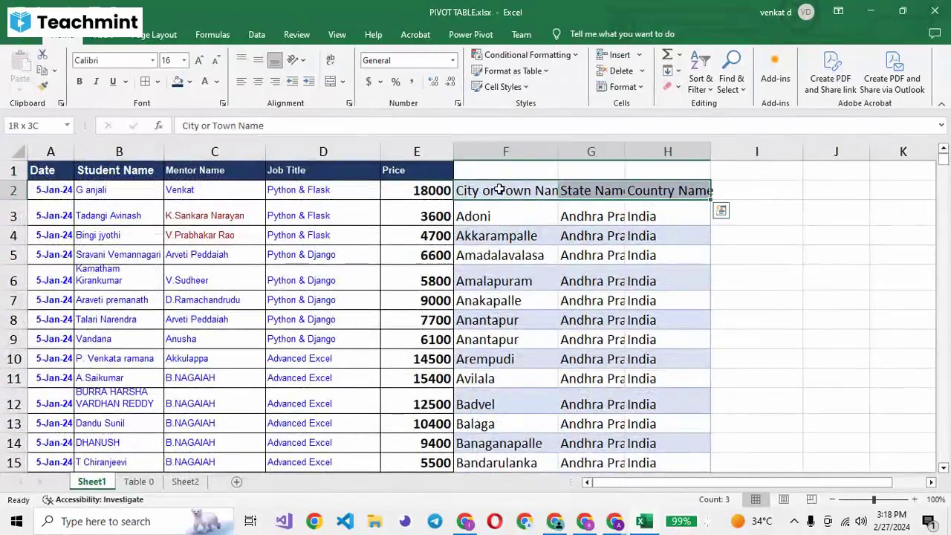
pyautogui.hotkey('ctrl', 'c')
pyautogui.click(489, 170)
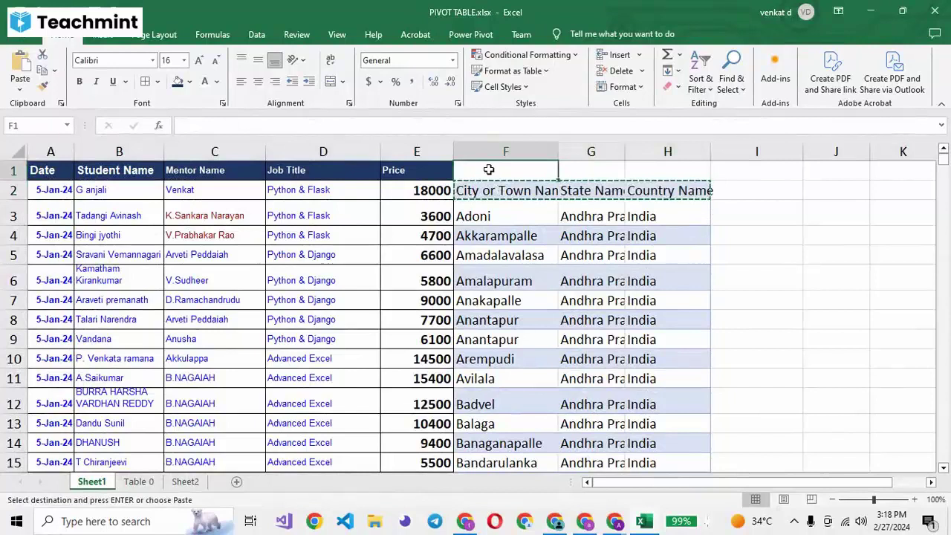
pyautogui.hotkey('ctrl', 'v')
# Fill row 2 with the Adoni, Andhra Pradesh, India entry copied from row 3
pyautogui.click(501, 197)
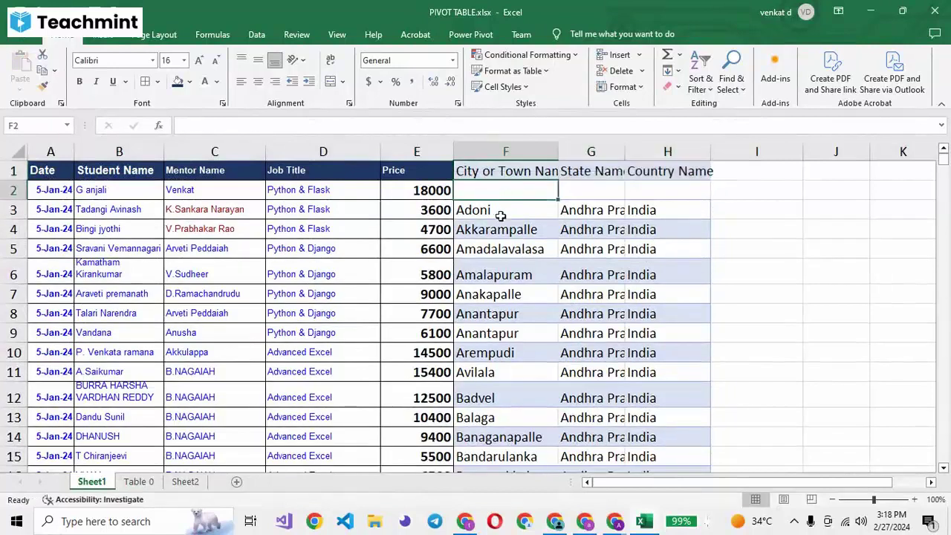
pyautogui.click(501, 216)
pyautogui.hotkey('shift', 'Right')
pyautogui.hotkey('shift', 'Right')
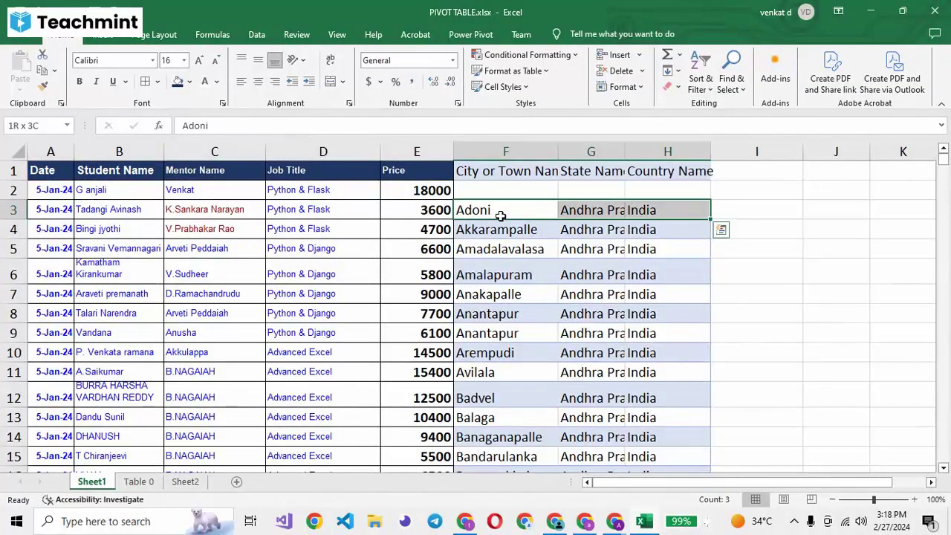
pyautogui.hotkey('ctrl', 'c')
pyautogui.click(520, 191)
pyautogui.hotkey('ctrl', 'v')
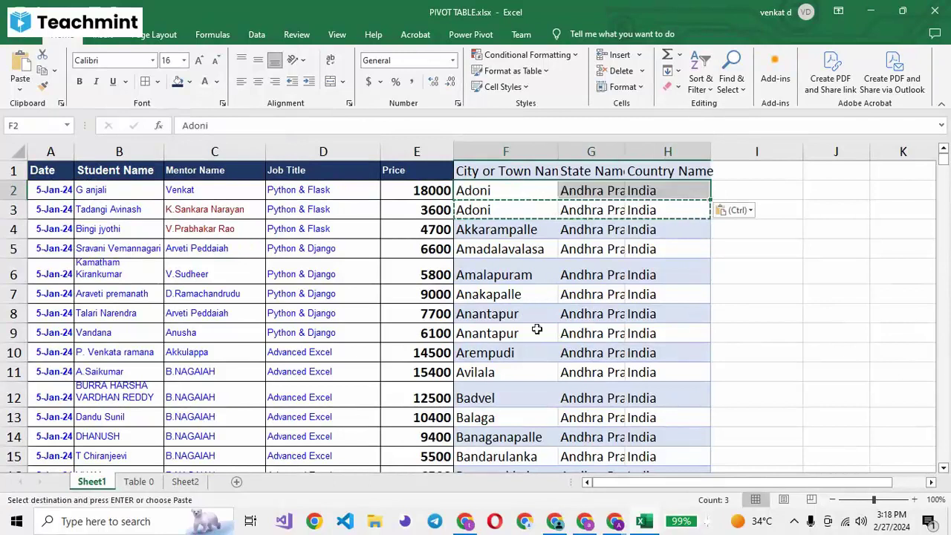
pyautogui.click(536, 334)
pyautogui.hotkey('ctrl', 'a')
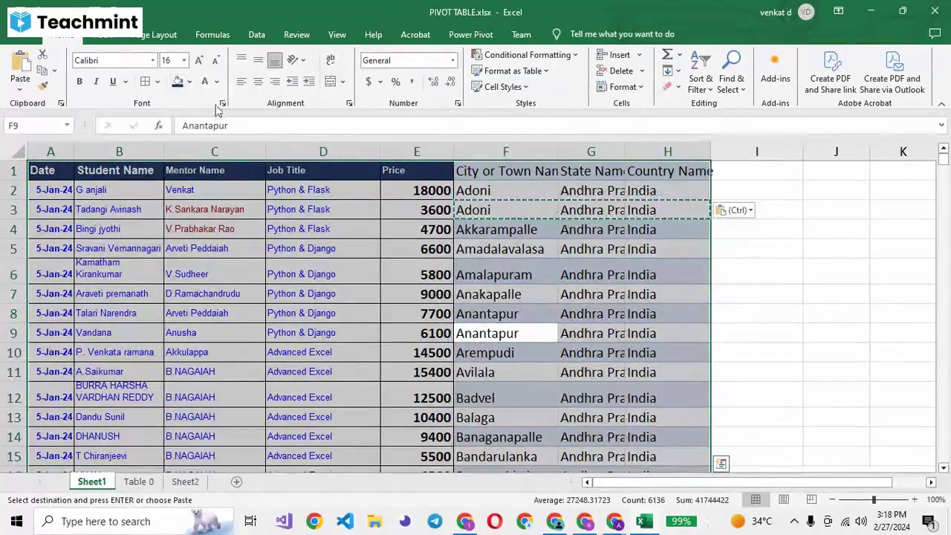
pyautogui.press('Escape')
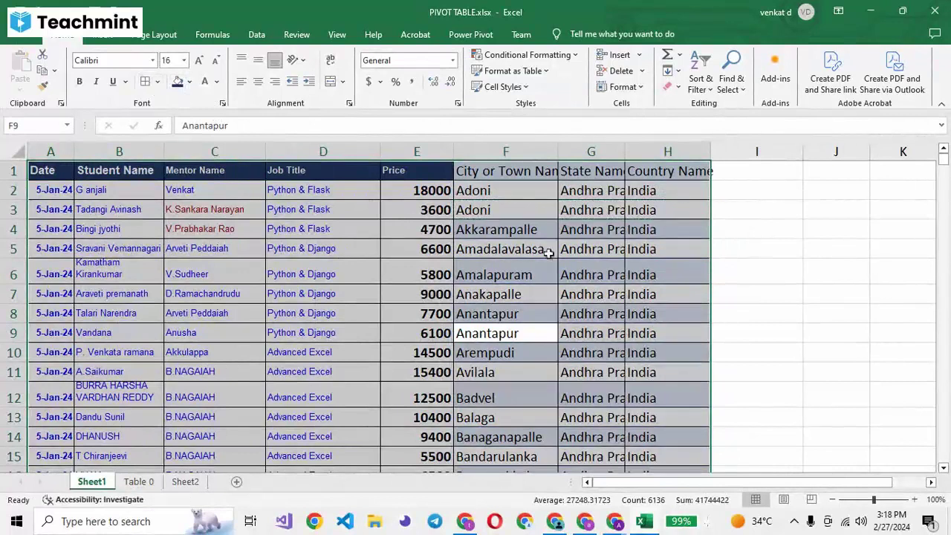
pyautogui.click(547, 237)
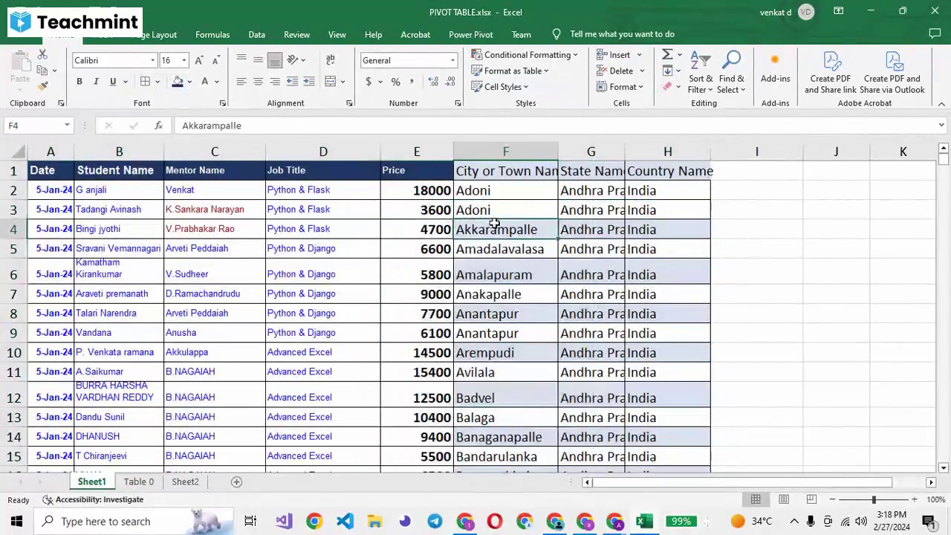
pyautogui.click(55, 168)
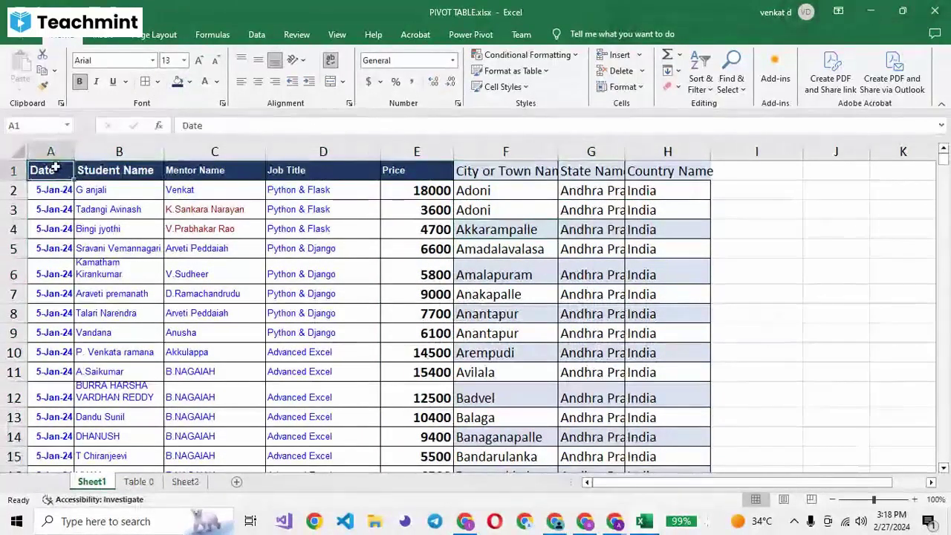
# Format-paint the Date header style onto the City or Town Name, State Name and Country Name headers
pyautogui.click(43, 87)
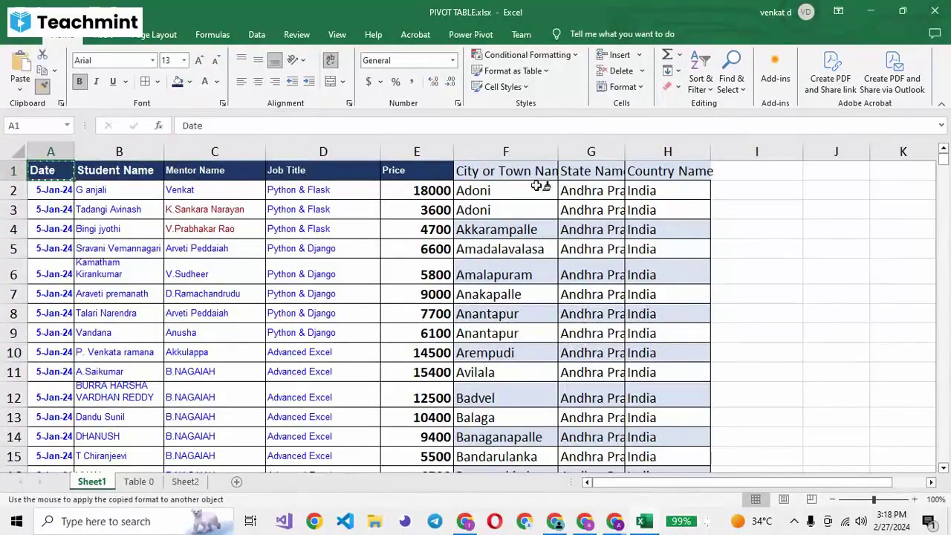
pyautogui.click(464, 168)
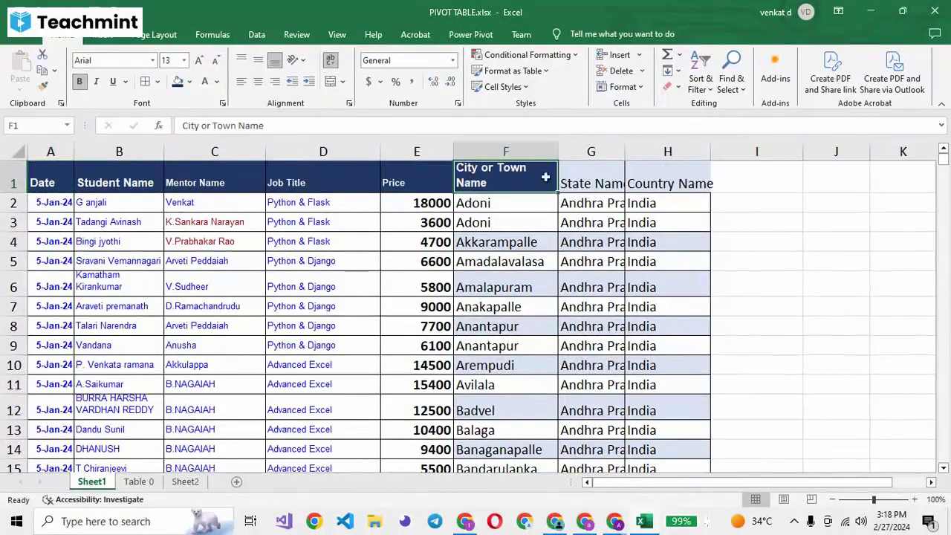
pyautogui.click(43, 176)
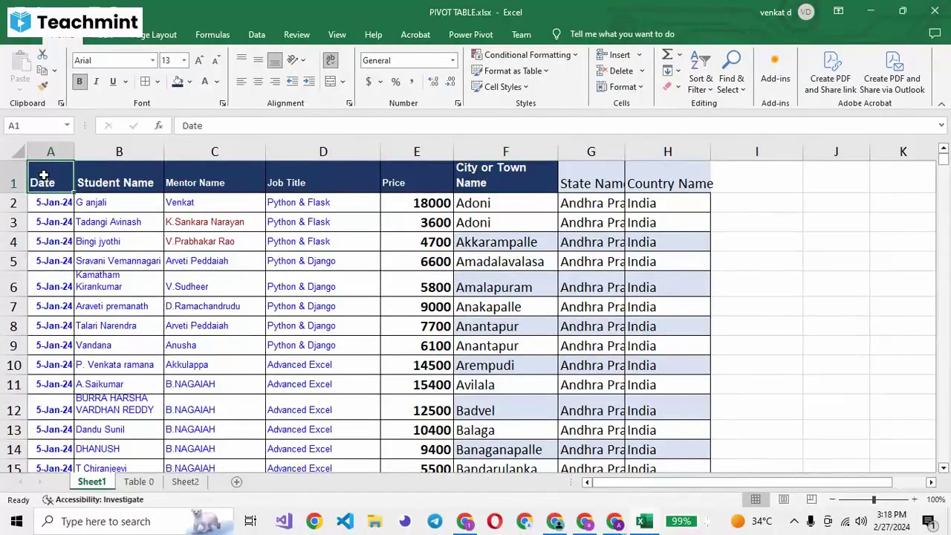
pyautogui.click(43, 88)
pyautogui.click(600, 182)
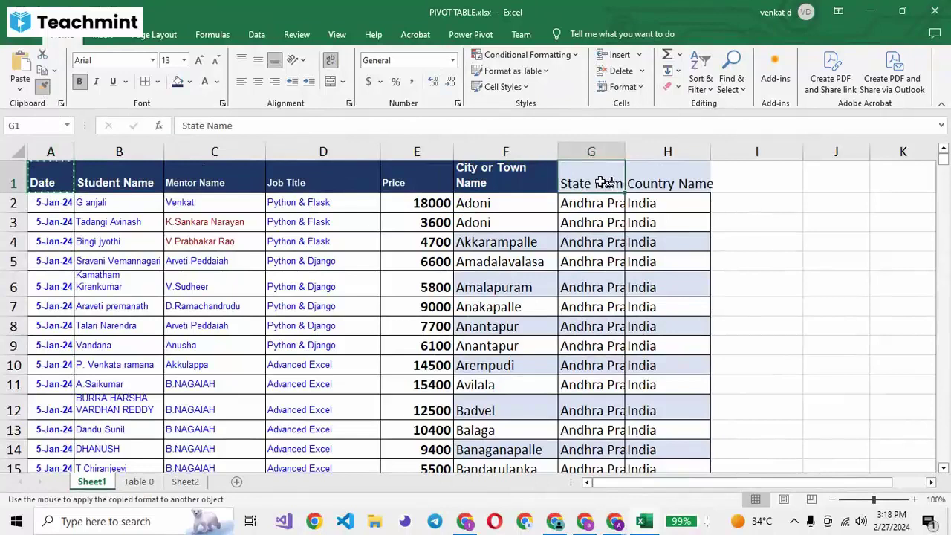
pyautogui.click(58, 168)
pyautogui.click(44, 88)
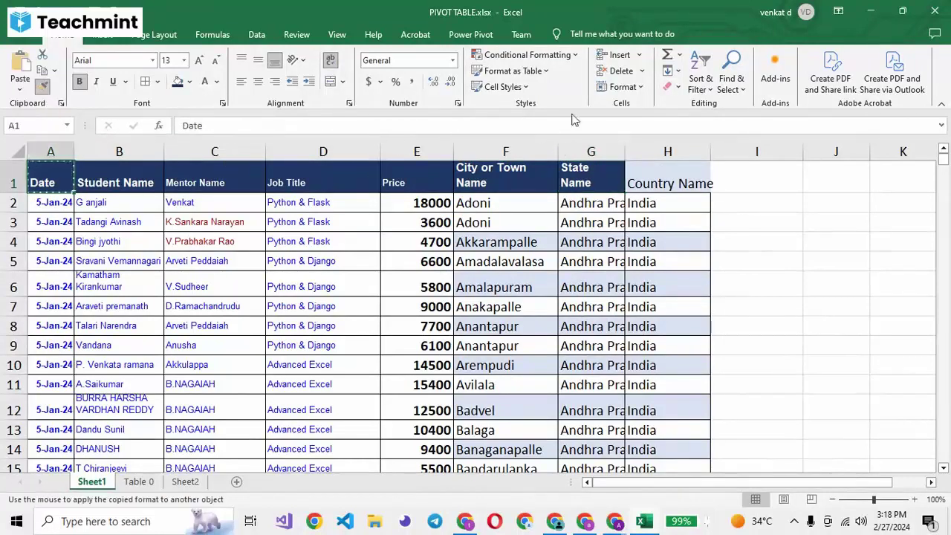
pyautogui.click(666, 174)
pyautogui.click(562, 287)
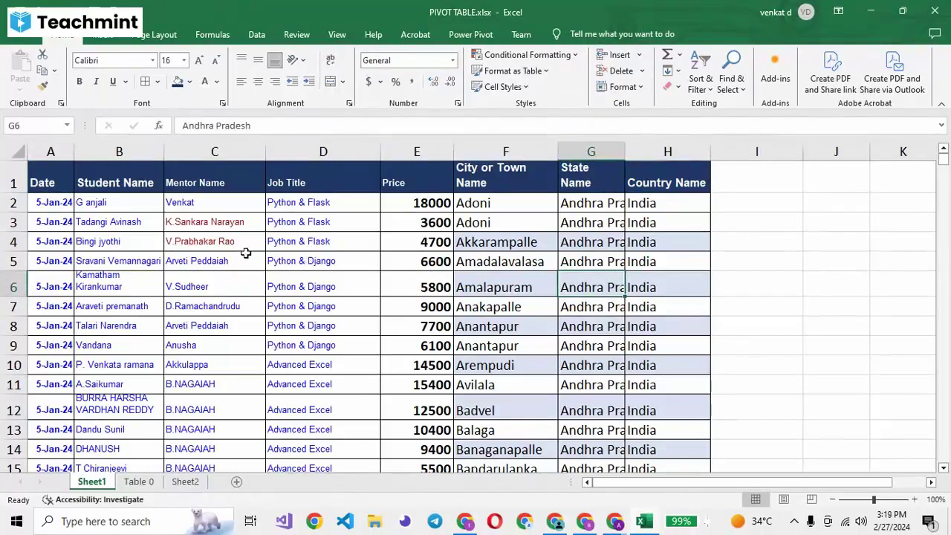
# Set the data rows from A2 downward to No Fill
pyautogui.click(47, 207)
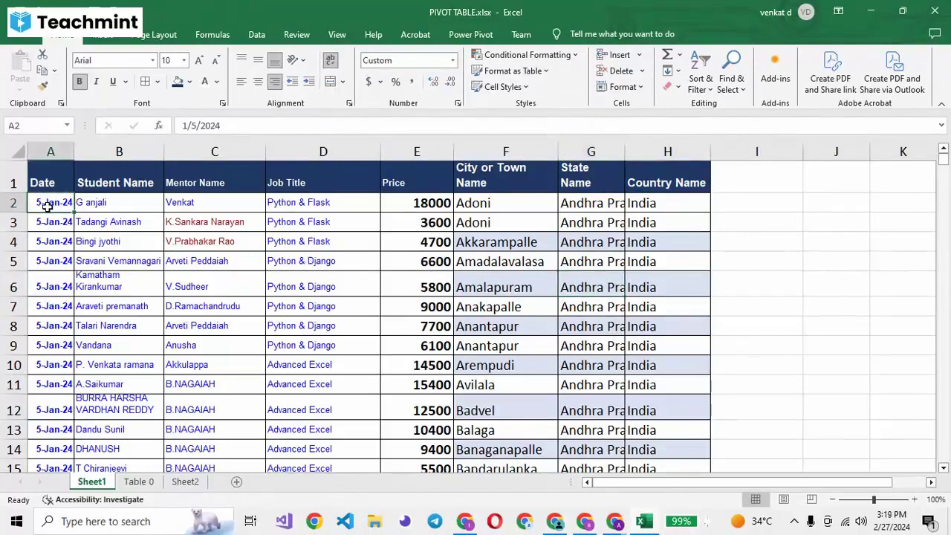
pyautogui.hotkey('shift', 'Right')
pyautogui.hotkey('shift', 'Right')
pyautogui.hotkey('shift', 'Right')
pyautogui.hotkey('shift', 'Right')
pyautogui.hotkey('shift', 'Right')
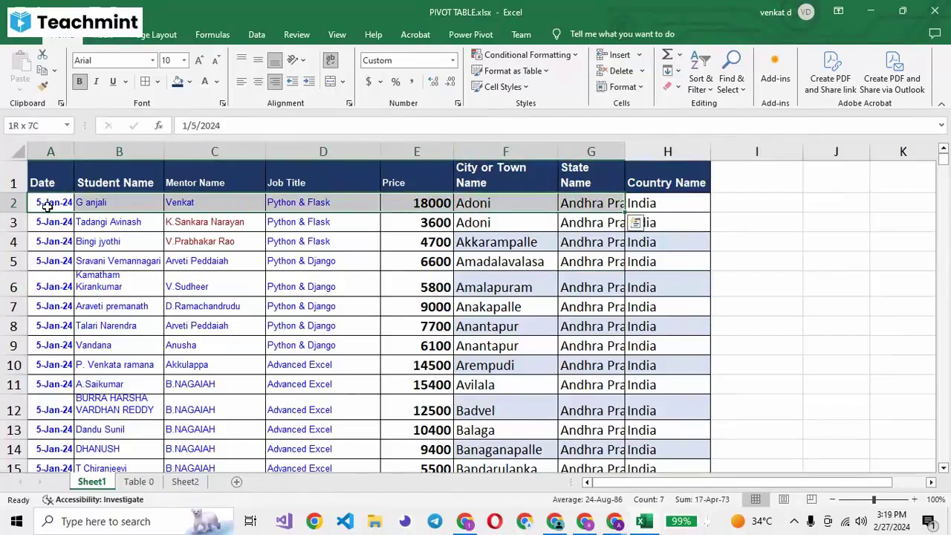
pyautogui.hotkey('shift', 'Right')
pyautogui.hotkey('ctrl', 'shift', 'Down')
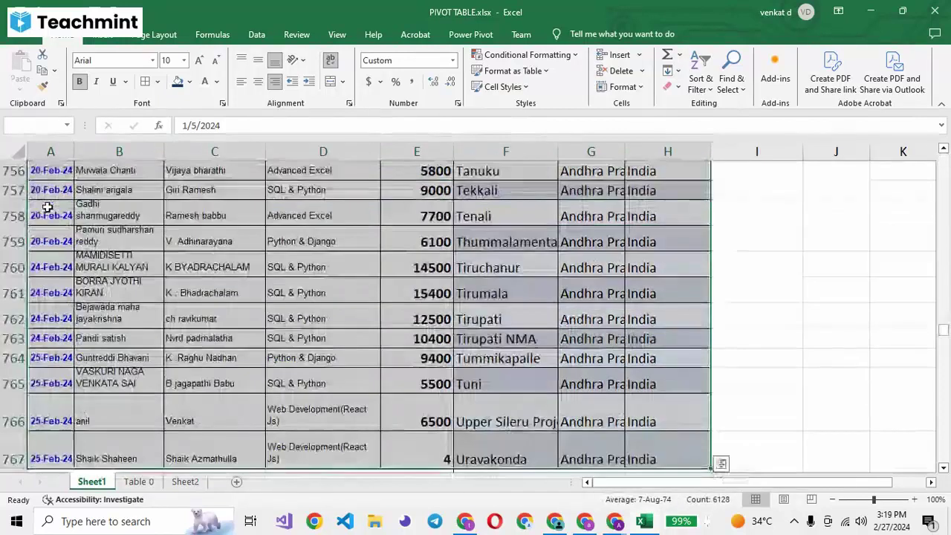
pyautogui.click(190, 81)
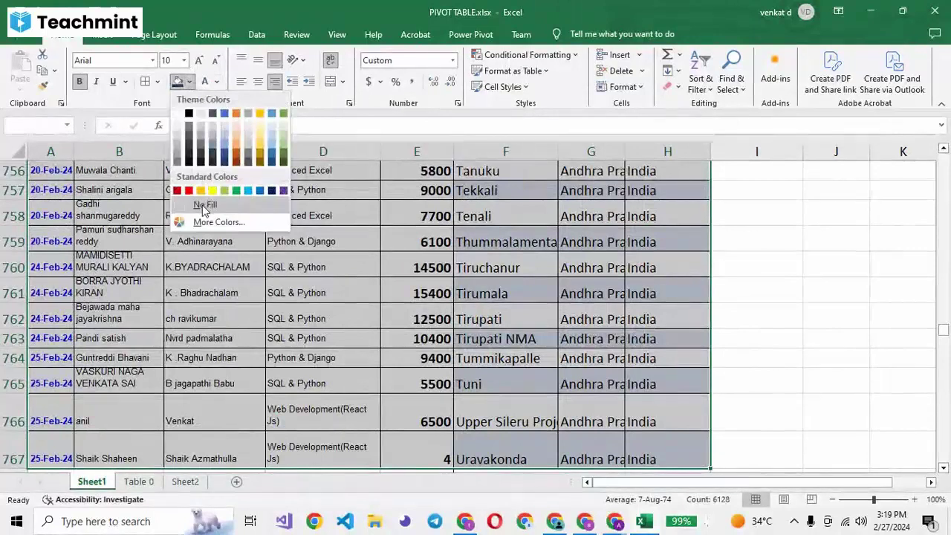
pyautogui.click(204, 208)
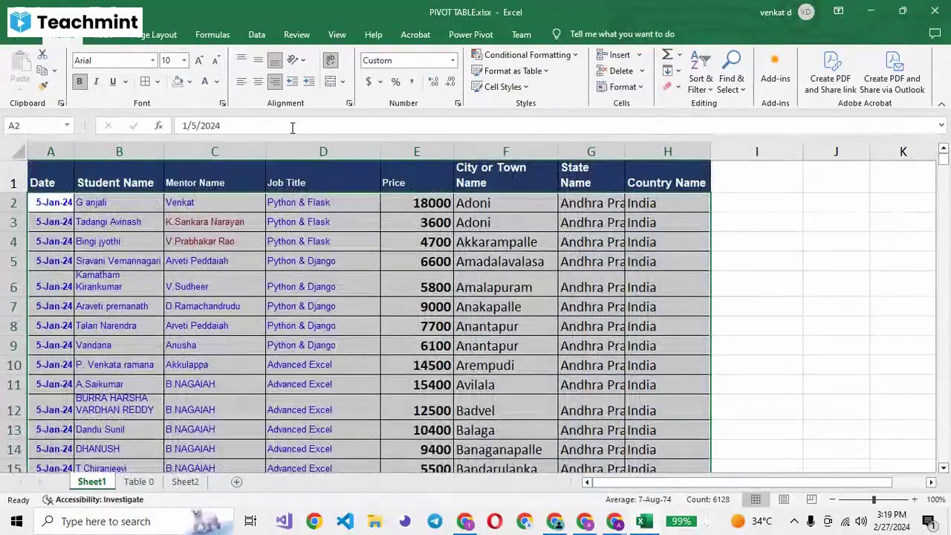
# Make all the data text Black
pyautogui.click(217, 81)
pyautogui.click(217, 128)
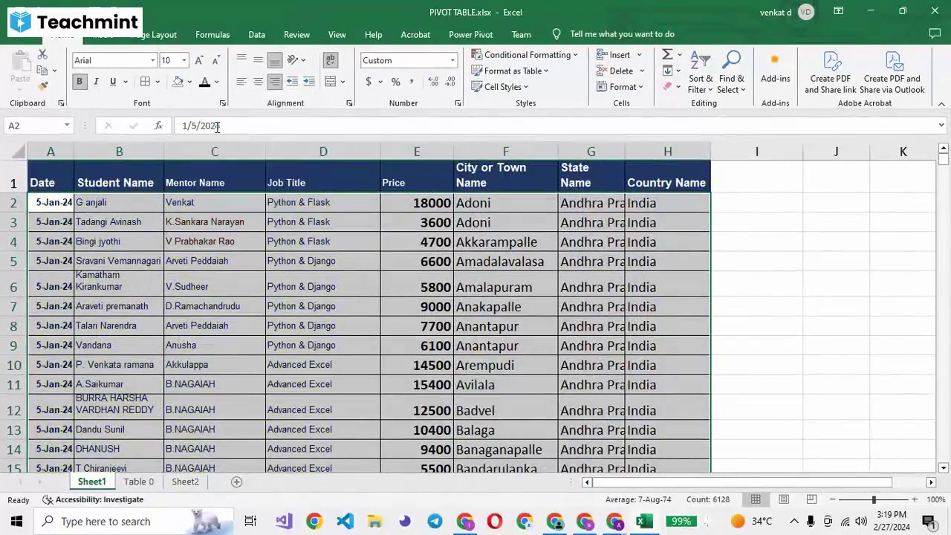
pyautogui.click(397, 278)
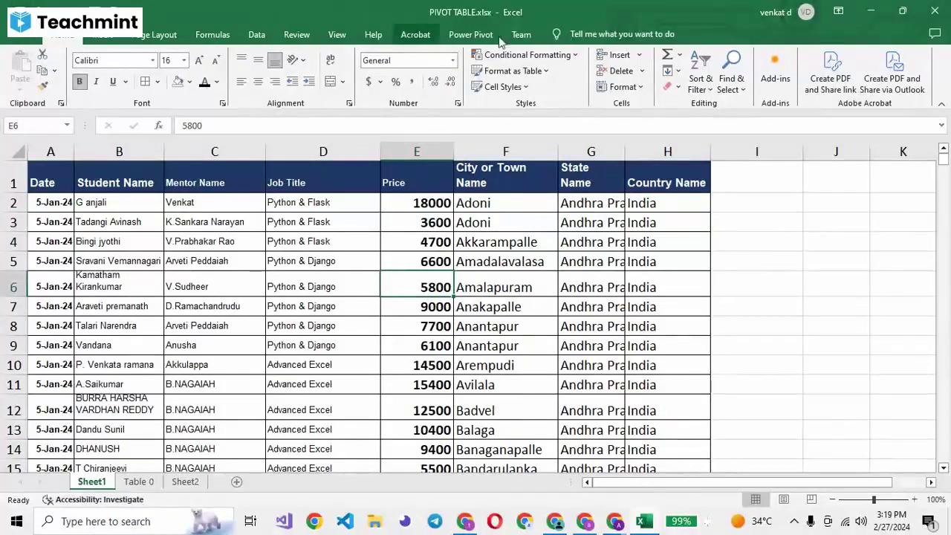
pyautogui.click(598, 150)
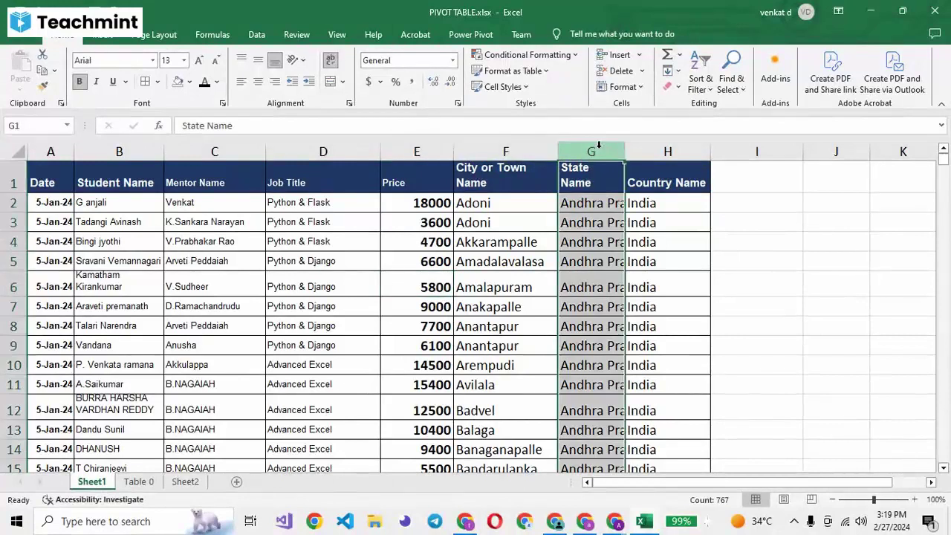
pyautogui.rightClick(598, 150)
pyautogui.click(635, 285)
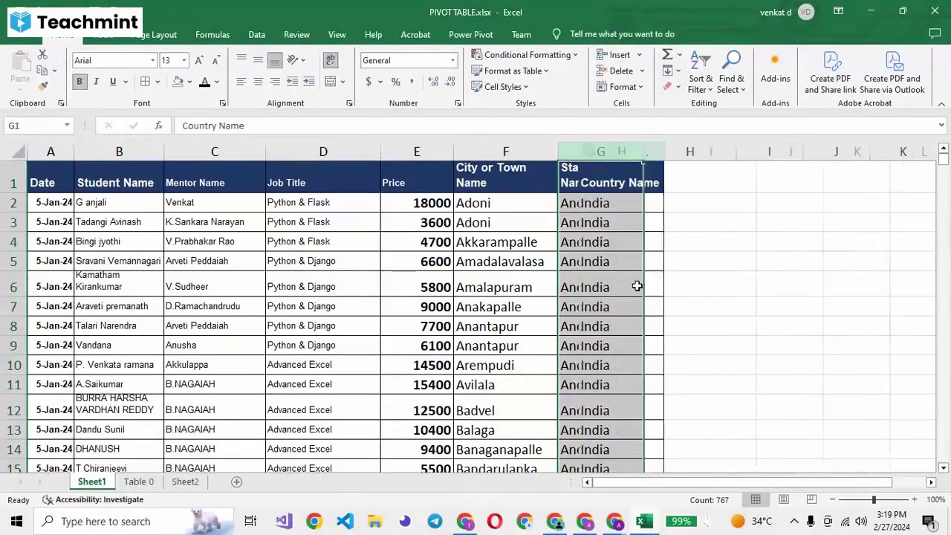
pyautogui.rightClick(589, 148)
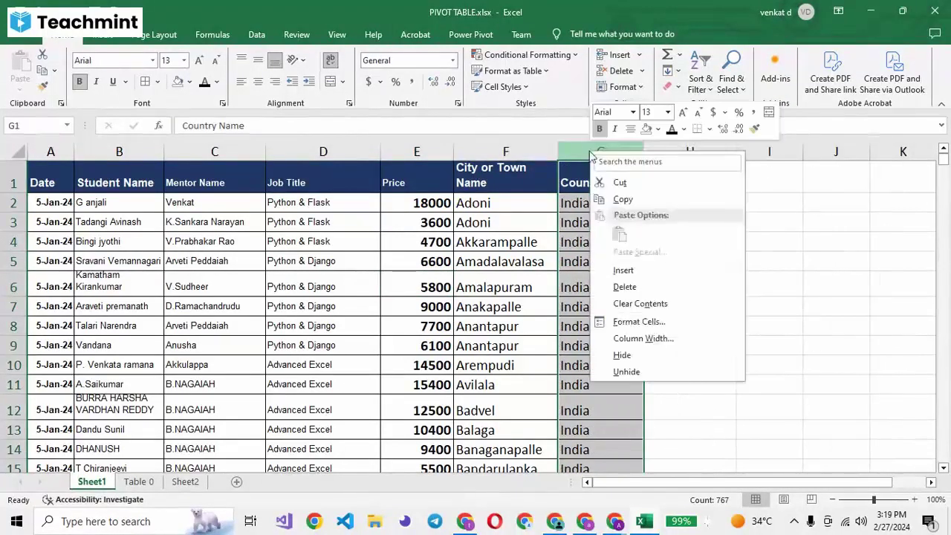
pyautogui.press('Escape')
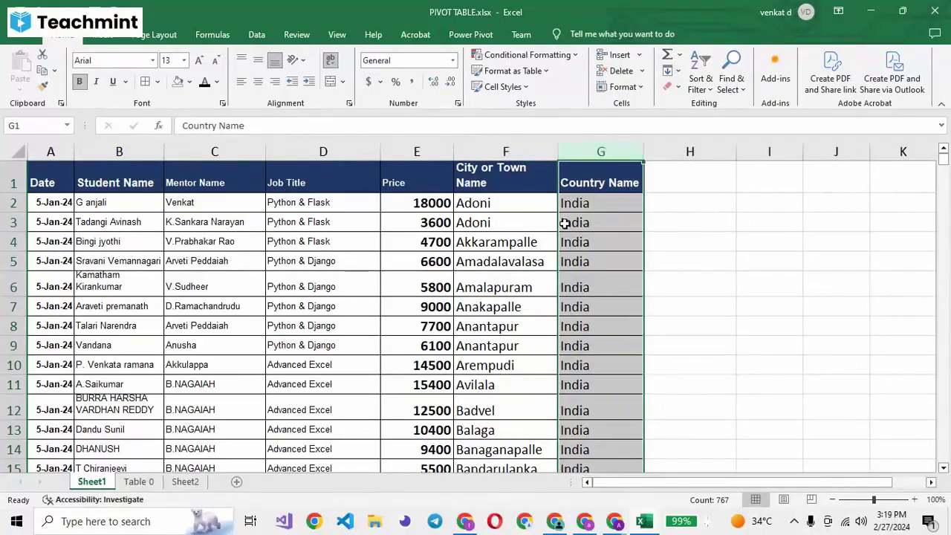
pyautogui.hotkey('ctrl', 'z')
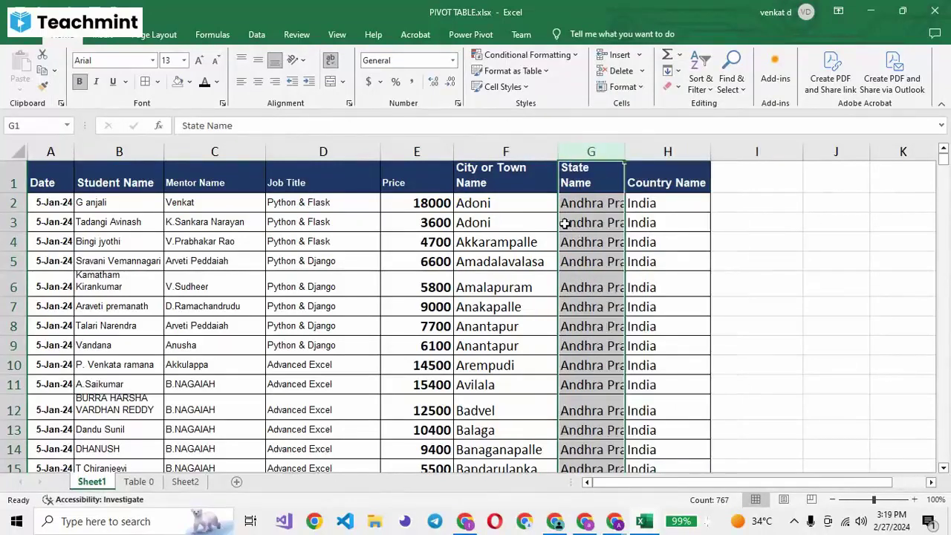
pyautogui.click(565, 223)
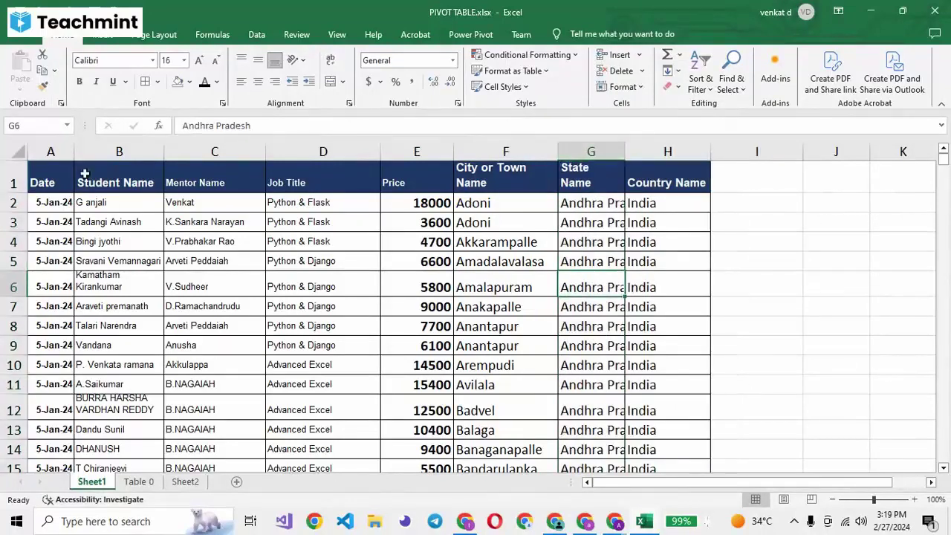
pyautogui.click(60, 175)
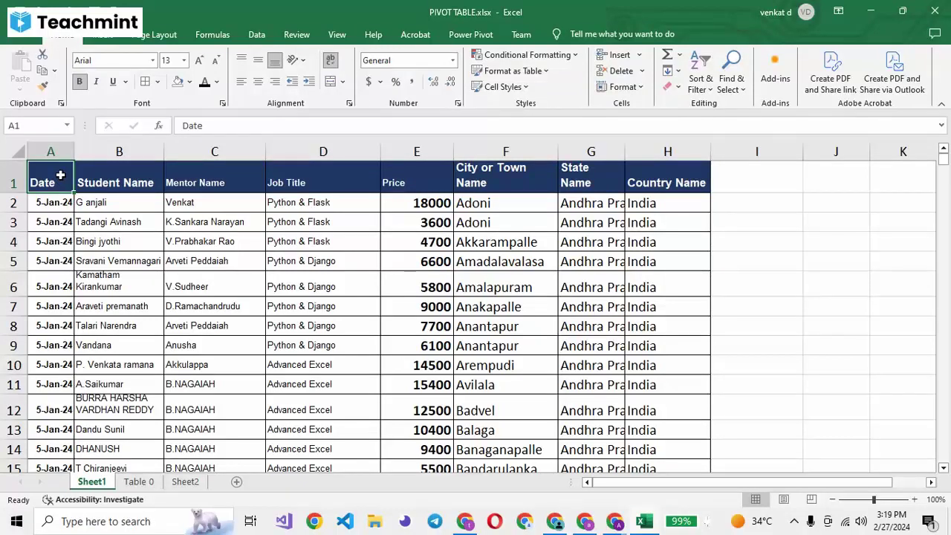
# Switch off Allow Student's Mic in Teachmint, then return to Excel
pyautogui.hotkey('alt', 'Tab')
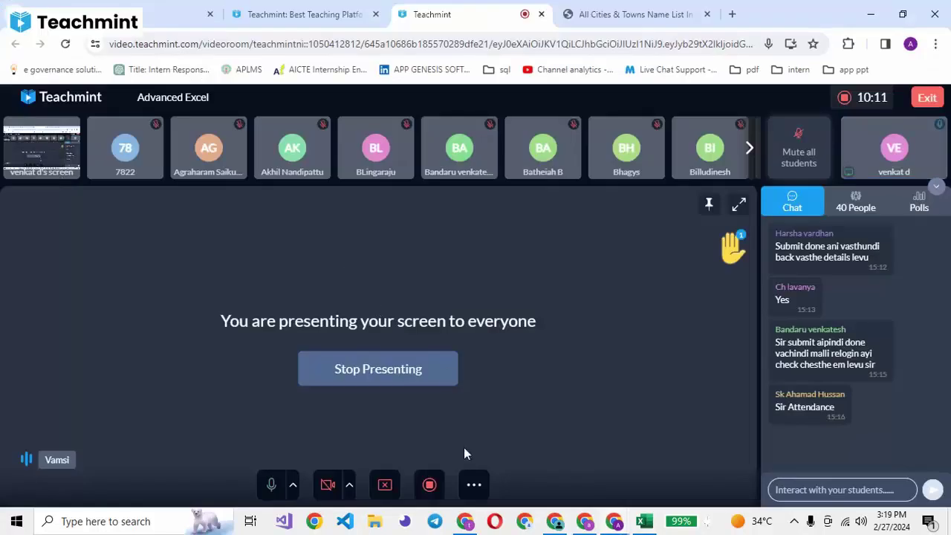
pyautogui.click(475, 486)
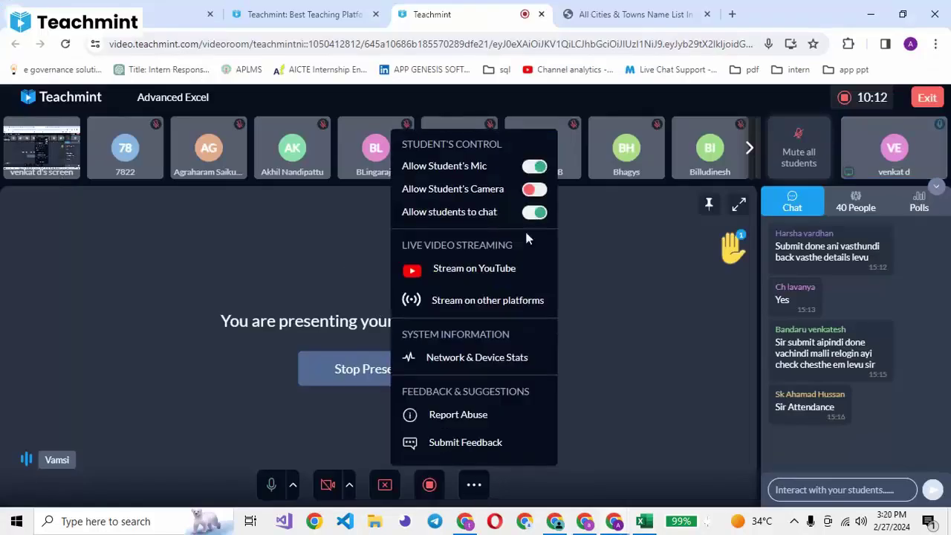
pyautogui.click(529, 172)
pyautogui.hotkey('alt', 'Tab')
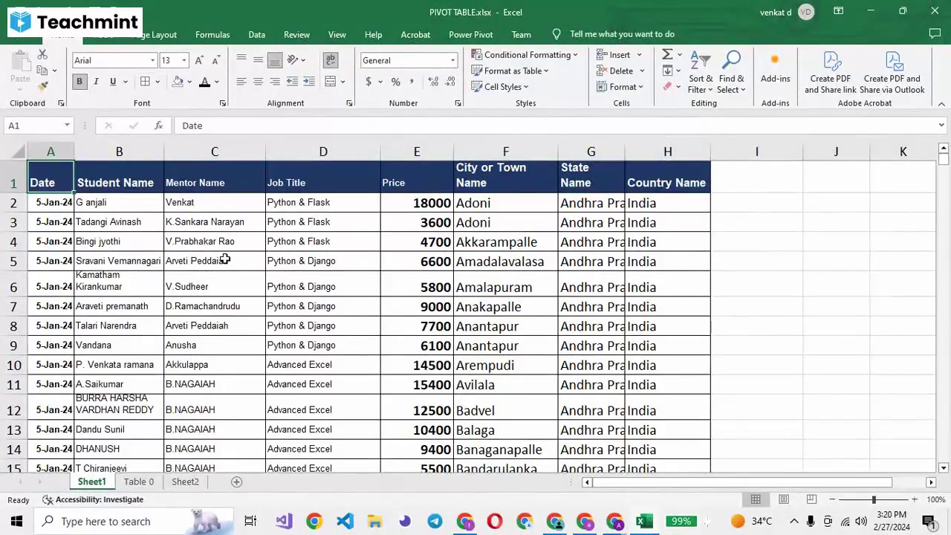
# Select the full table from A1 through row 767, cancelling the Insert dialog
pyautogui.hotkey('ctrl', 'shift', 'Right')
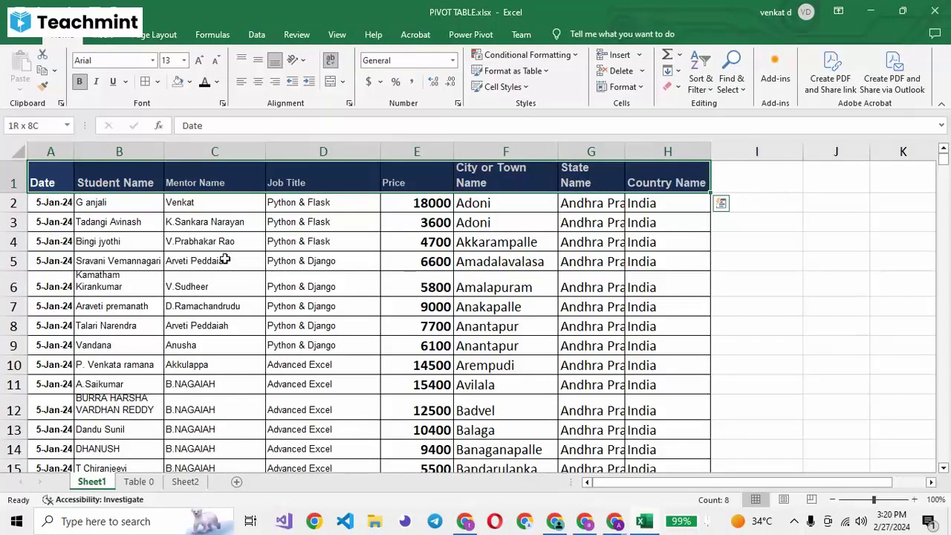
pyautogui.hotkey('ctrl', 'shift', 'Down')
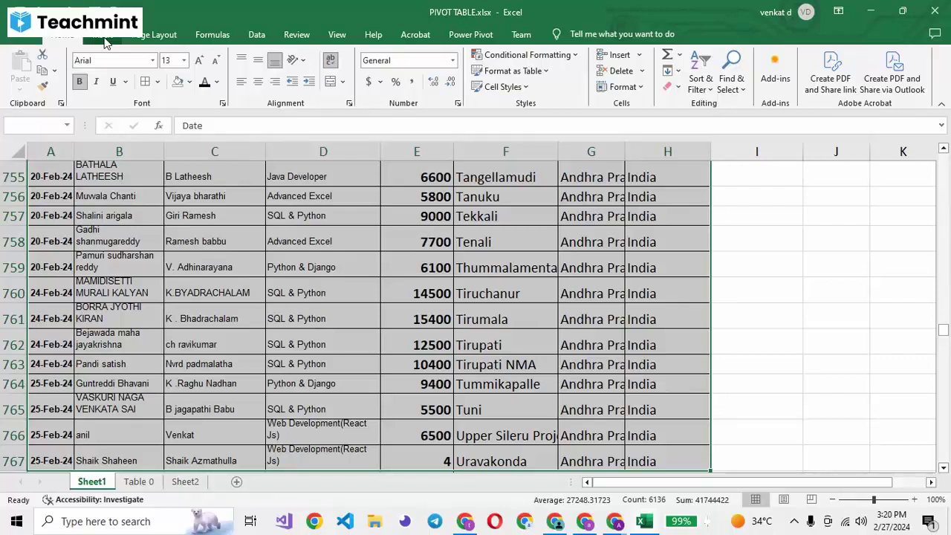
pyautogui.hotkey('ctrl', 'shift', '+')
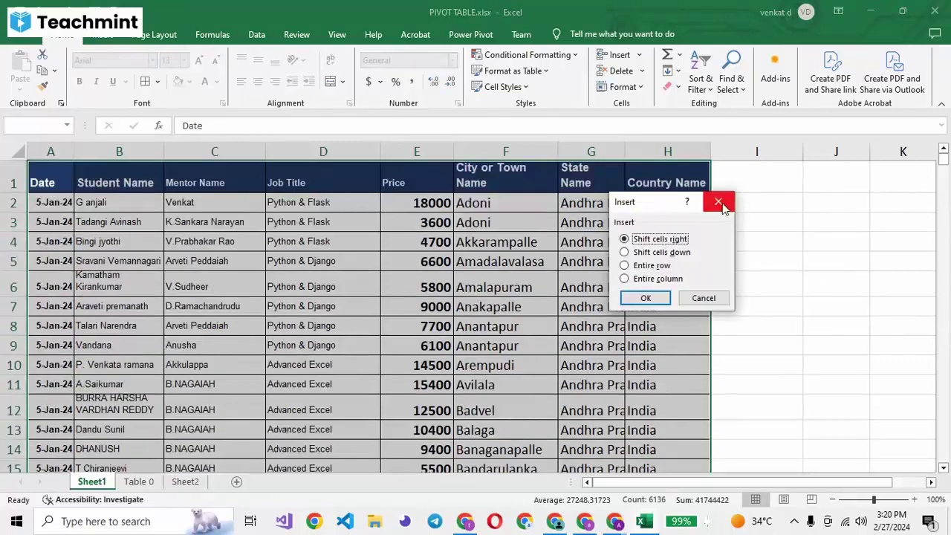
pyautogui.click(718, 202)
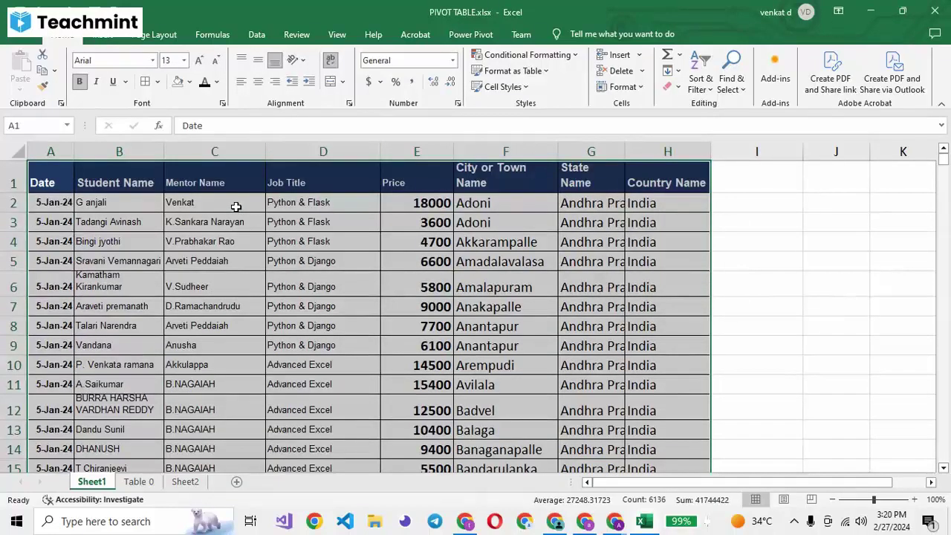
# Turn Allow Student's Mic back on in Teachmint, then return to Excel
pyautogui.hotkey('alt', 'Tab')
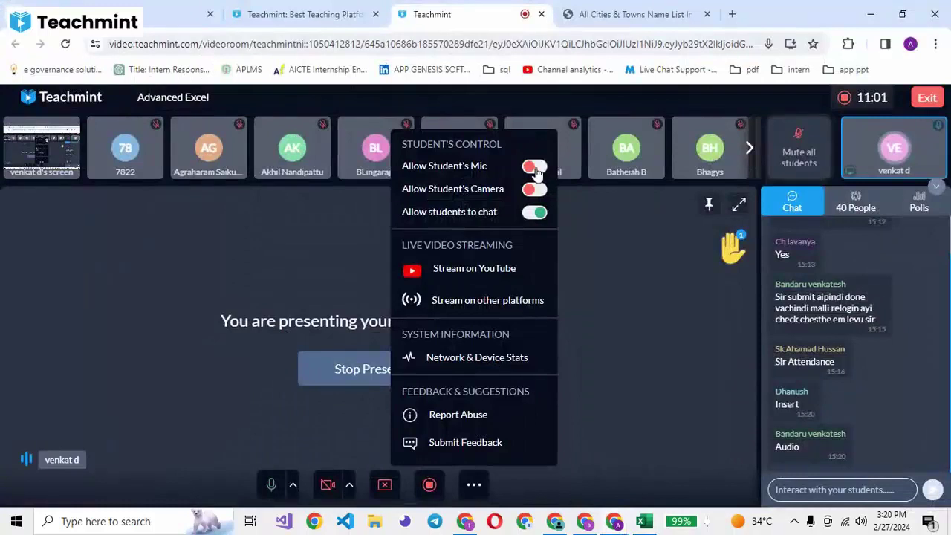
pyautogui.click(536, 168)
pyautogui.hotkey('alt', 'Tab')
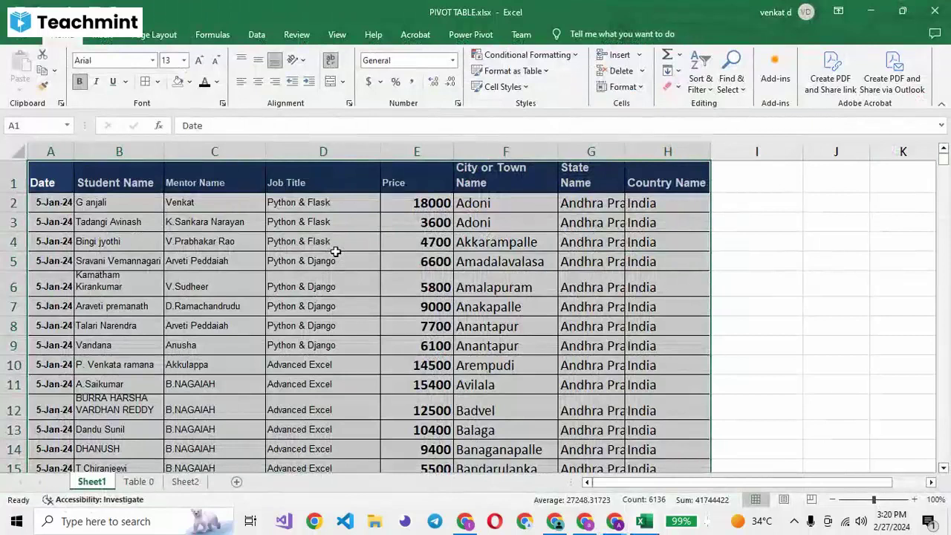
# Insert a PivotTable From Table/Range using Sheet1!$A$1:$H$767
pyautogui.click(98, 36)
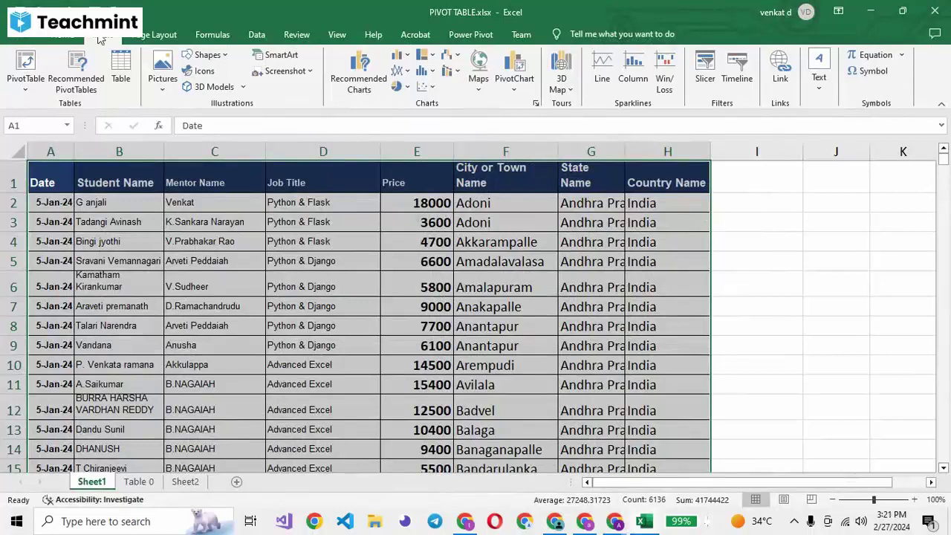
pyautogui.click(30, 81)
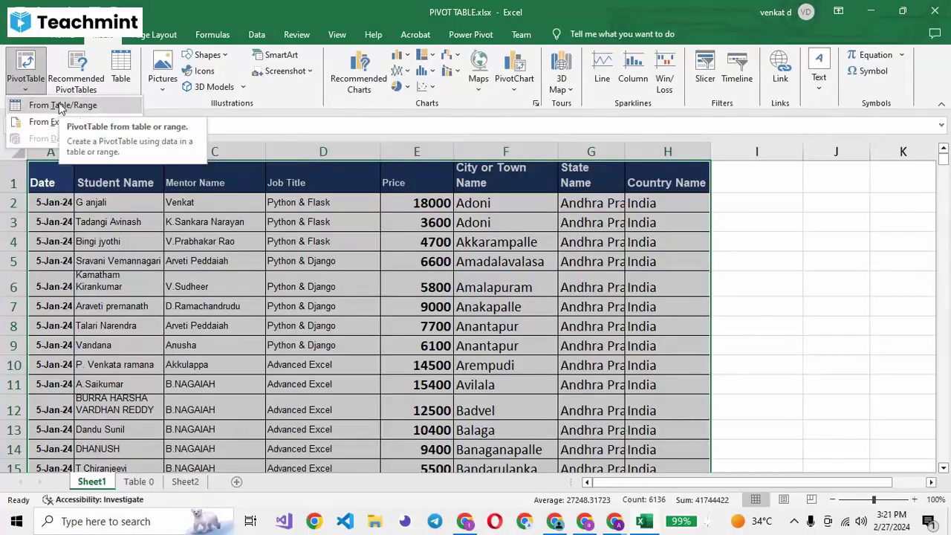
pyautogui.click(60, 106)
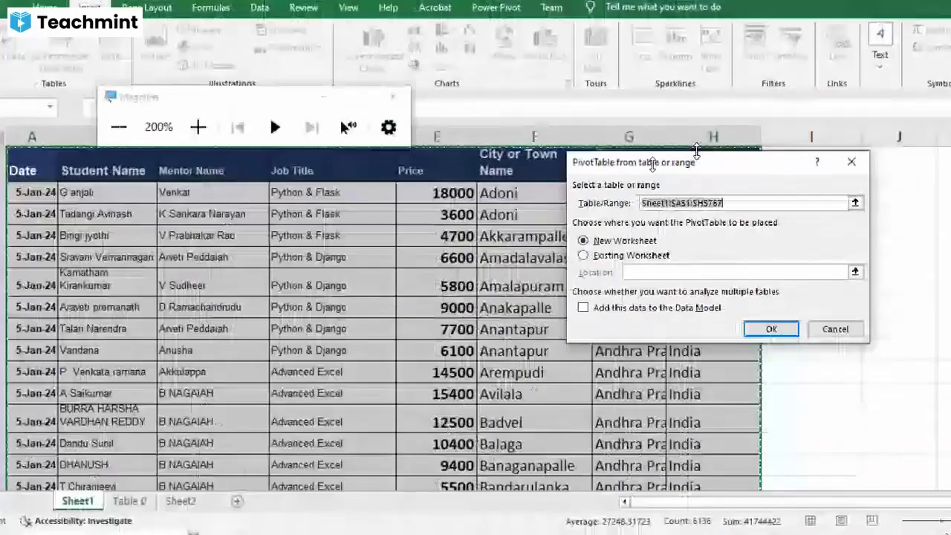
# Choose Existing Worksheet as the PivotTable destination instead of New Worksheet
pyautogui.press('super+minus')
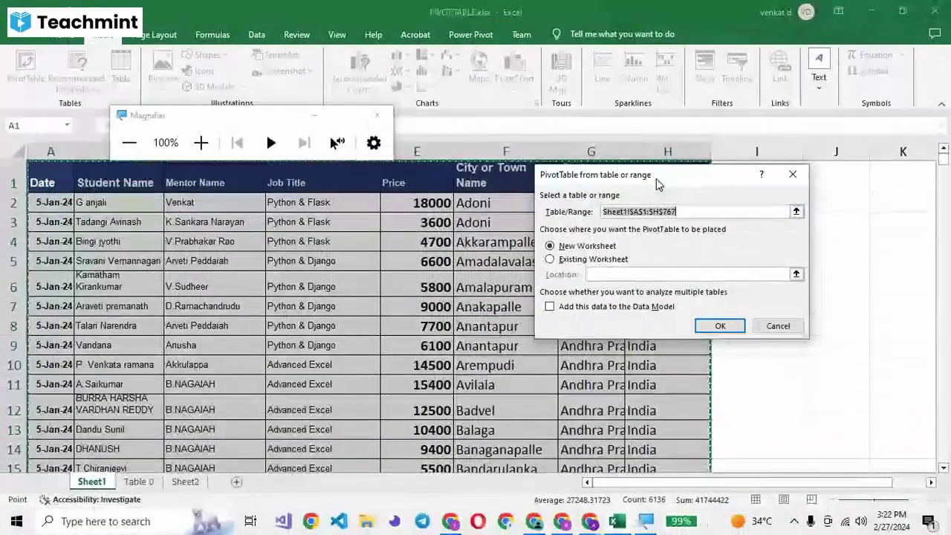
pyautogui.moveTo(656, 179)
pyautogui.mouseDown()
pyautogui.moveTo(538, 196)
pyautogui.moveTo(493, 185)
pyautogui.mouseUp()
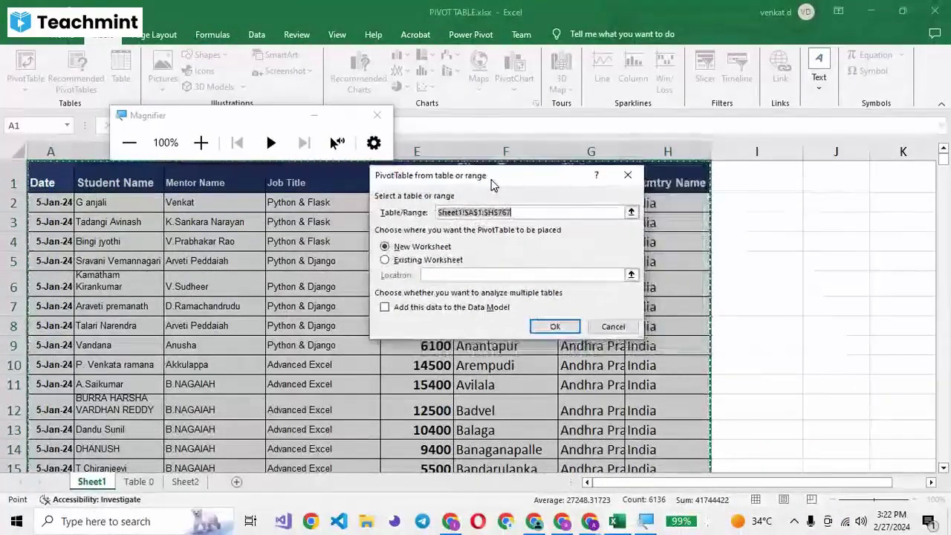
pyautogui.click(376, 118)
pyautogui.click(376, 117)
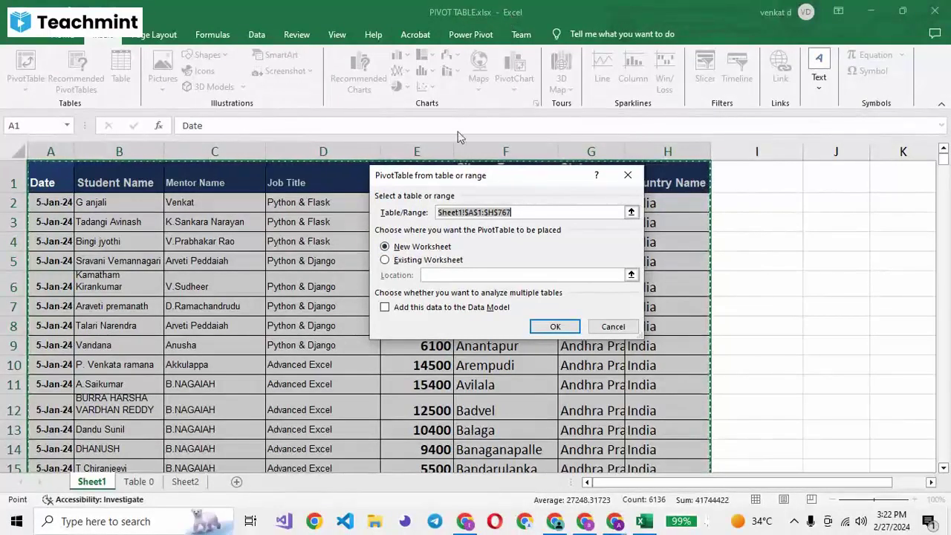
pyautogui.click(404, 261)
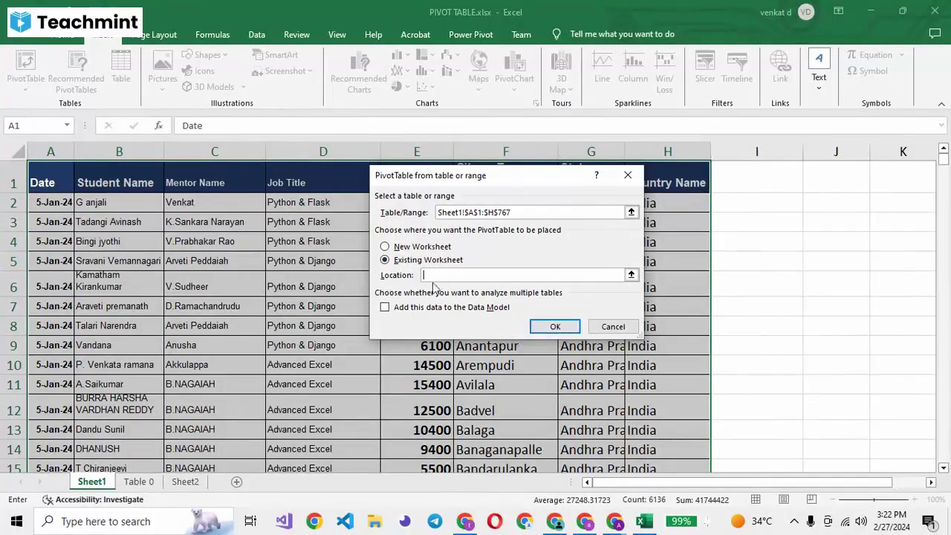
# Tick Add this data to the Data Model, clearing the invalid destination warnings
pyautogui.click(550, 330)
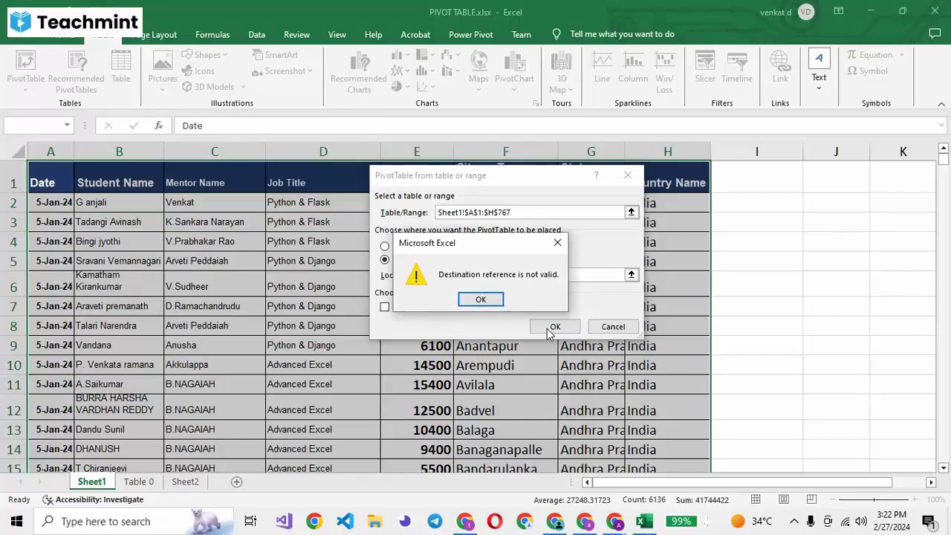
pyautogui.click(488, 302)
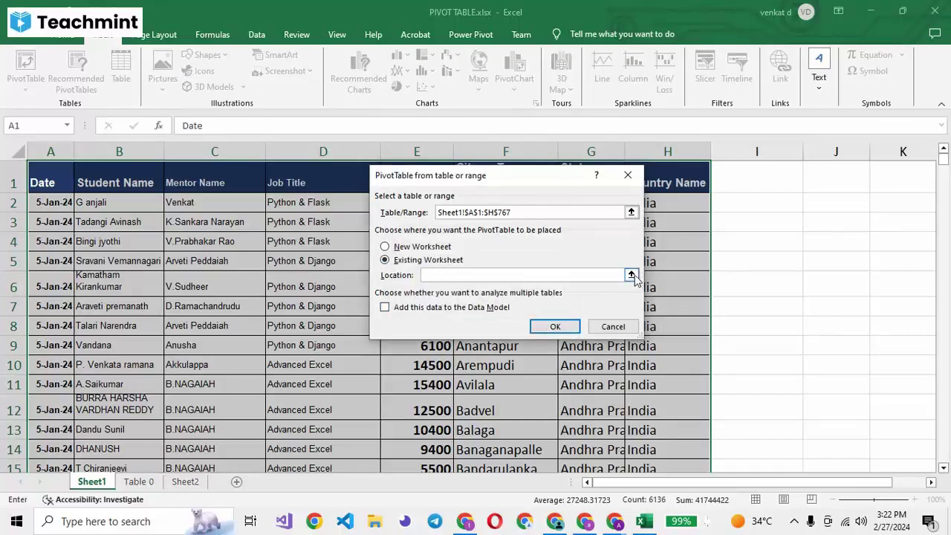
pyautogui.click(394, 308)
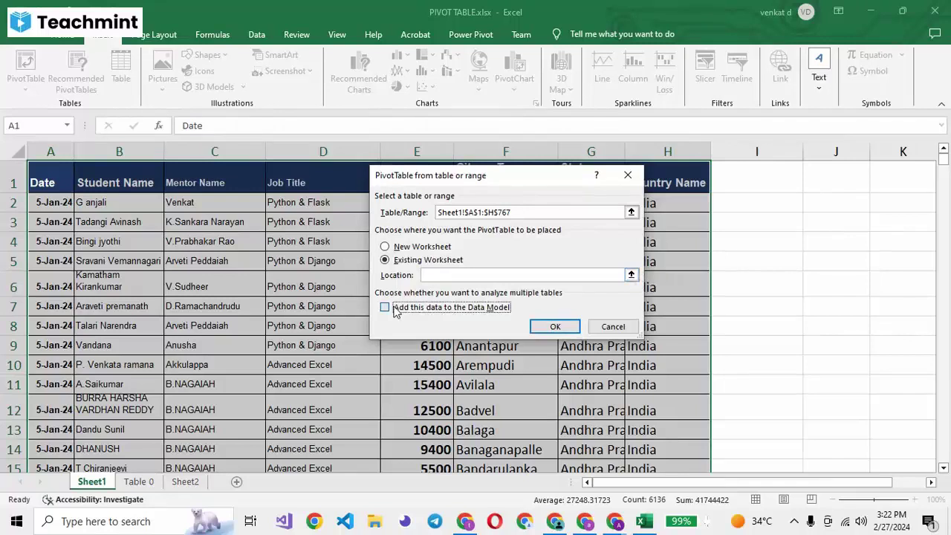
pyautogui.click(554, 327)
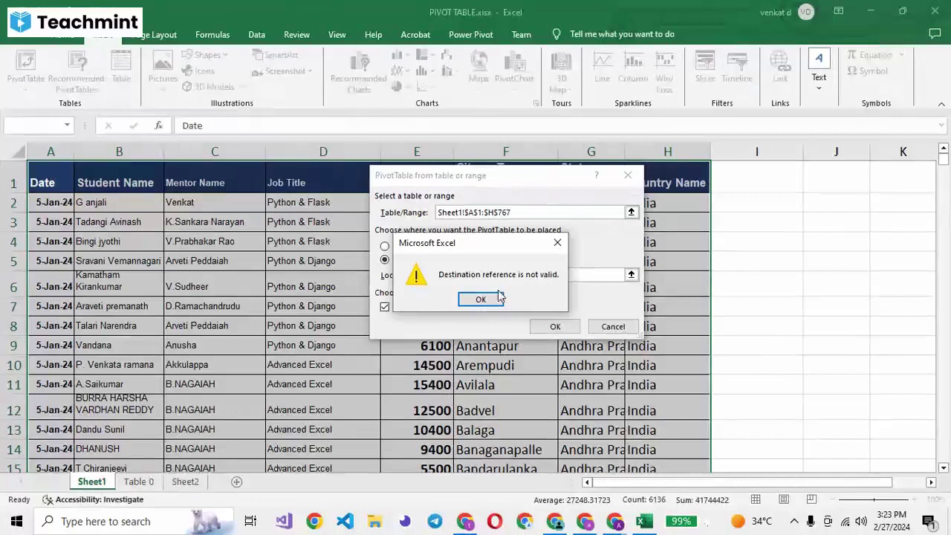
pyautogui.click(490, 300)
# Place the PivotTable on a New Worksheet and create it
pyautogui.click(416, 247)
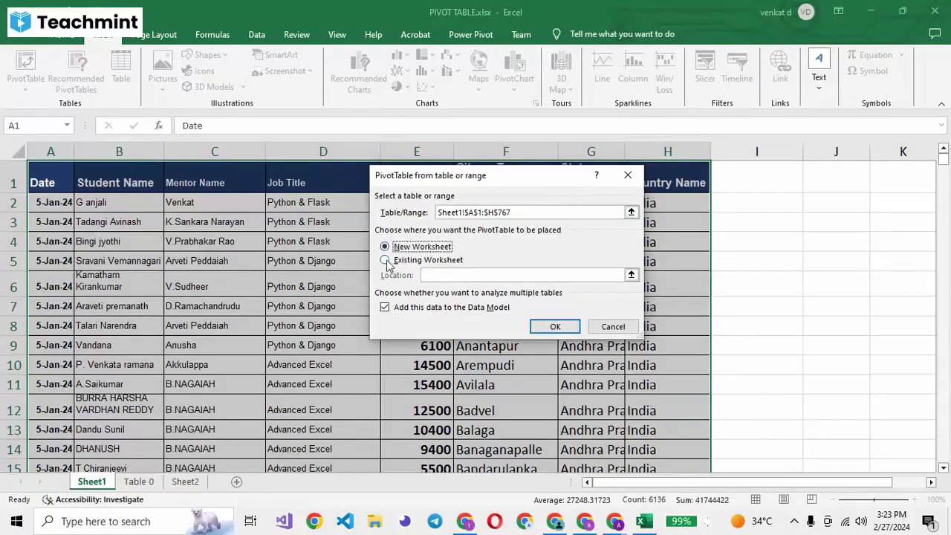
pyautogui.click(386, 260)
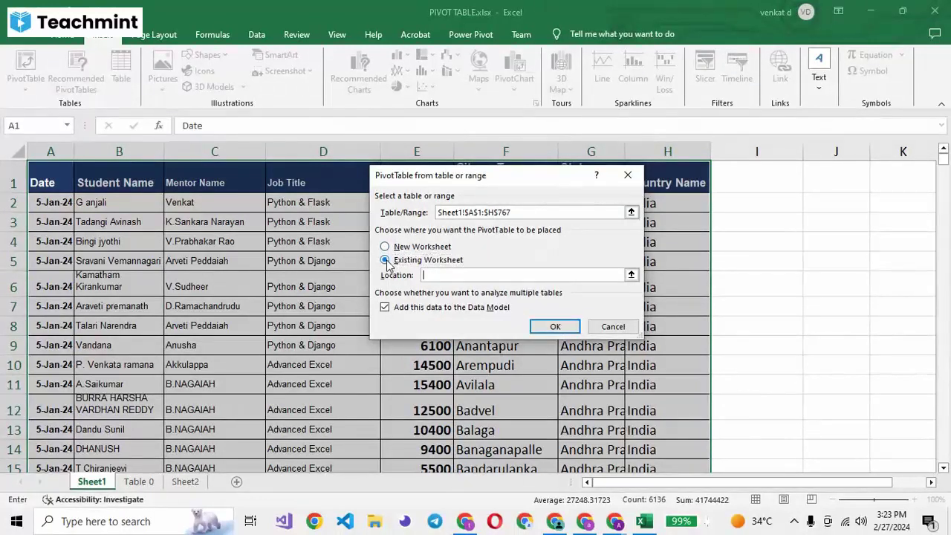
pyautogui.click(631, 276)
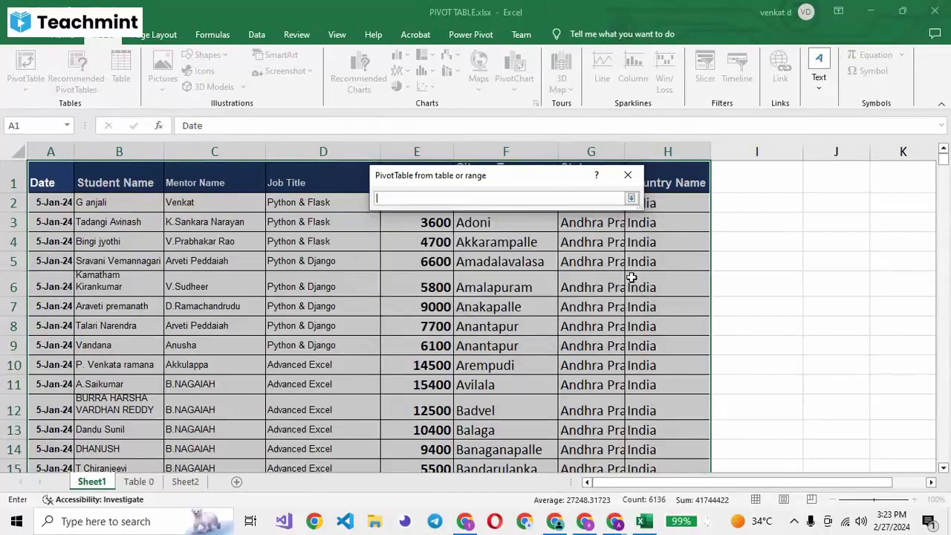
pyautogui.click(631, 199)
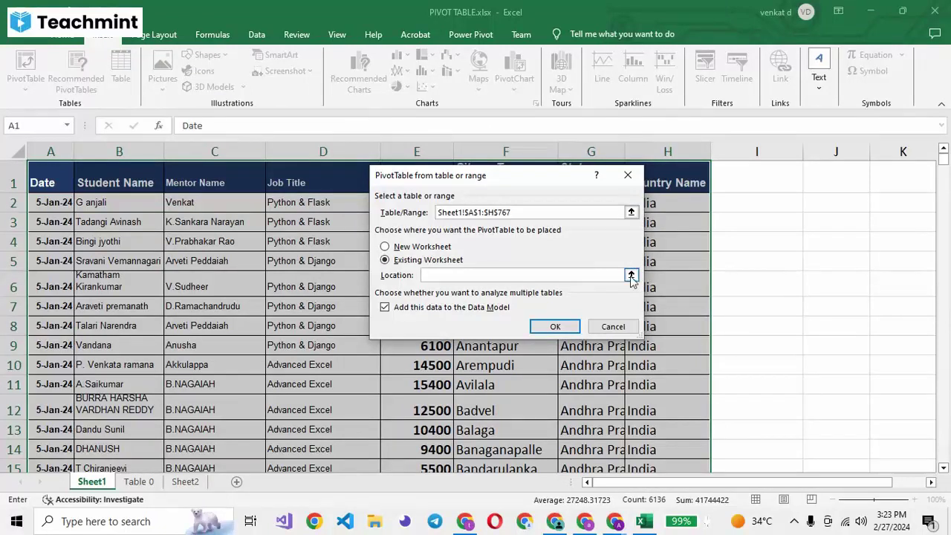
pyautogui.click(631, 276)
pyautogui.click(631, 198)
pyautogui.click(395, 251)
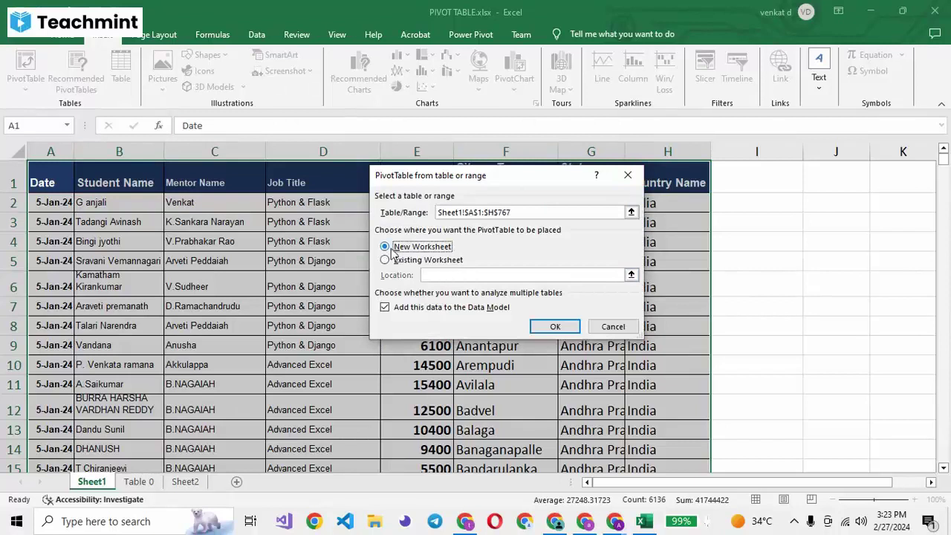
pyautogui.click(554, 327)
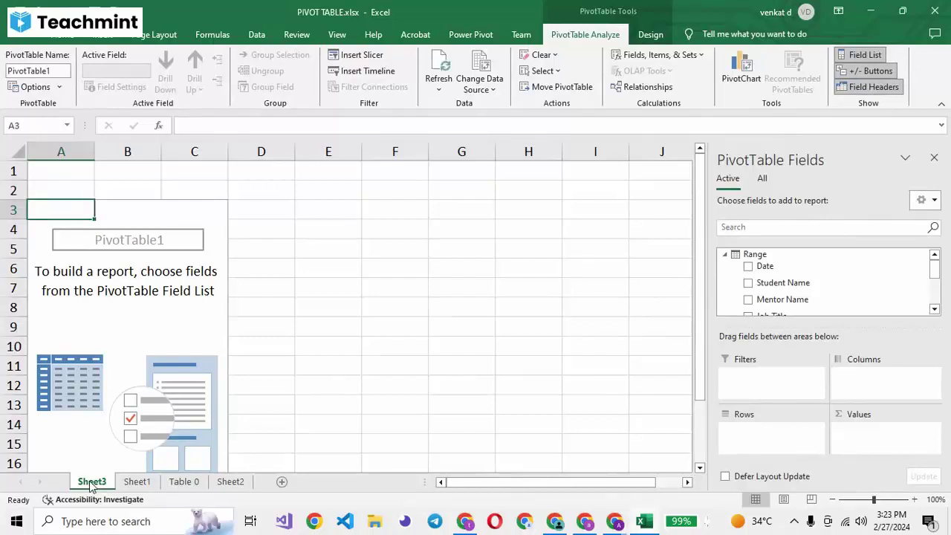
# Close the PivotTable Fields pane and select a cell outside the empty PivotTable1
pyautogui.click(934, 157)
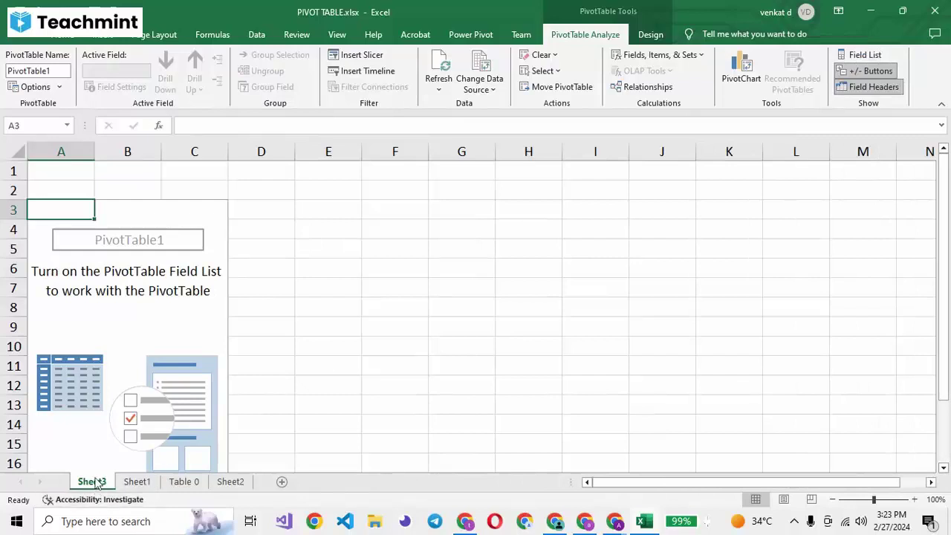
pyautogui.click(368, 362)
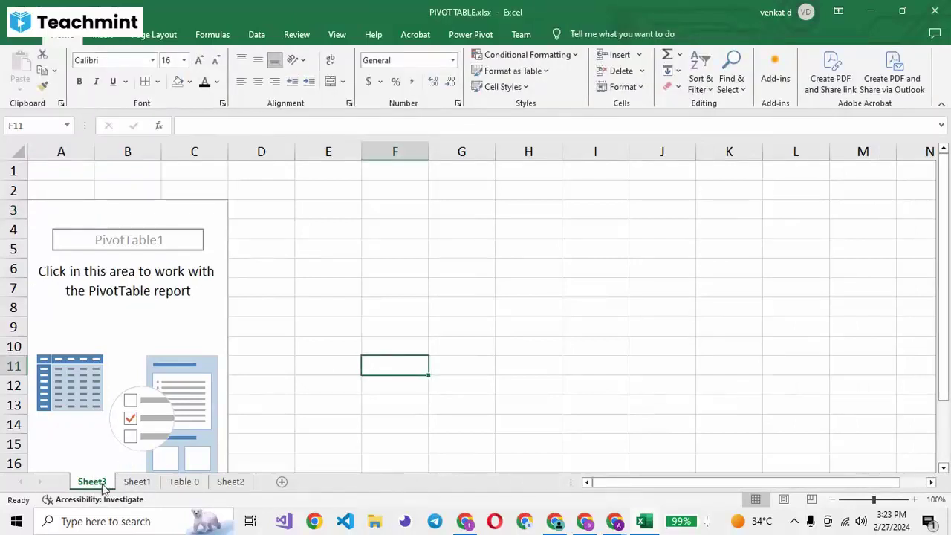
# Delete the Sheet2, Table 0 and Sheet3 tabs, confirming each permanent deletion
pyautogui.click(223, 483)
pyautogui.rightClick(221, 484)
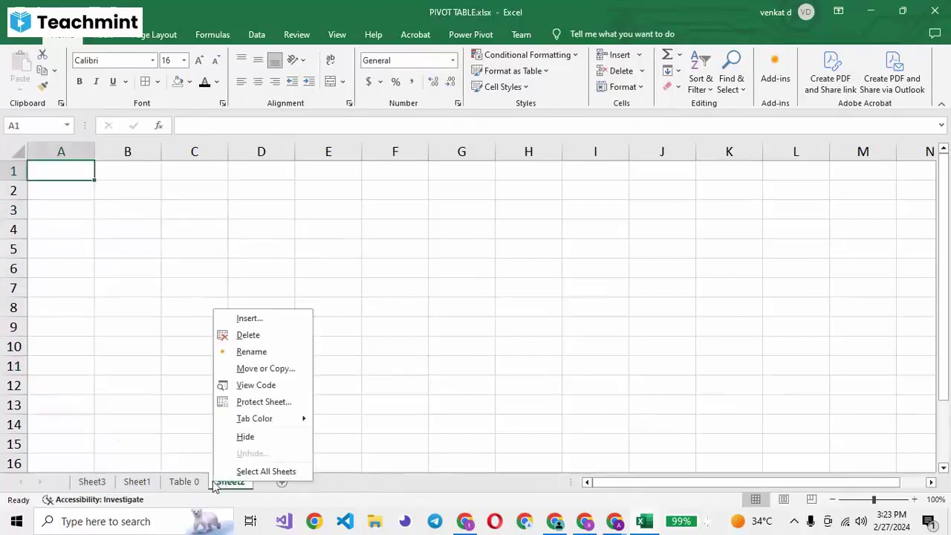
pyautogui.click(235, 336)
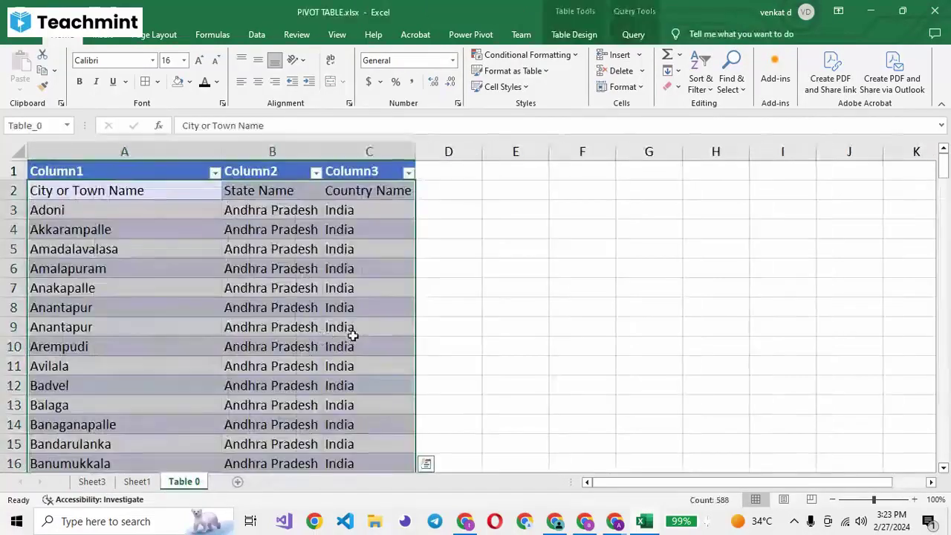
pyautogui.rightClick(191, 483)
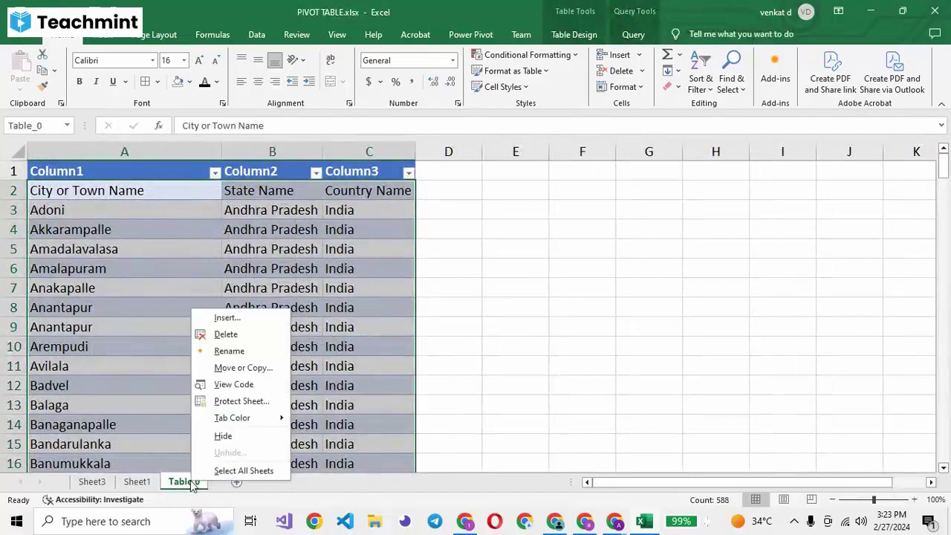
pyautogui.click(215, 337)
pyautogui.click(453, 298)
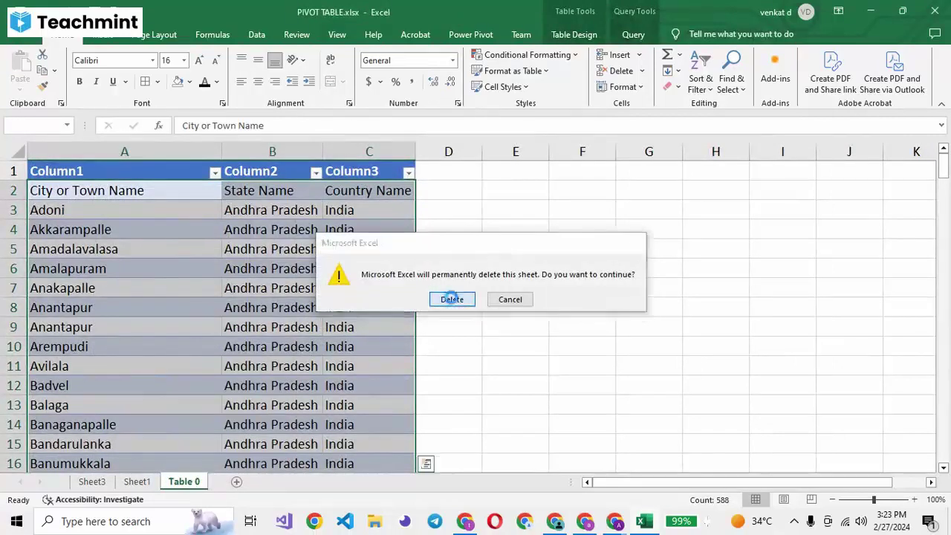
pyautogui.rightClick(102, 481)
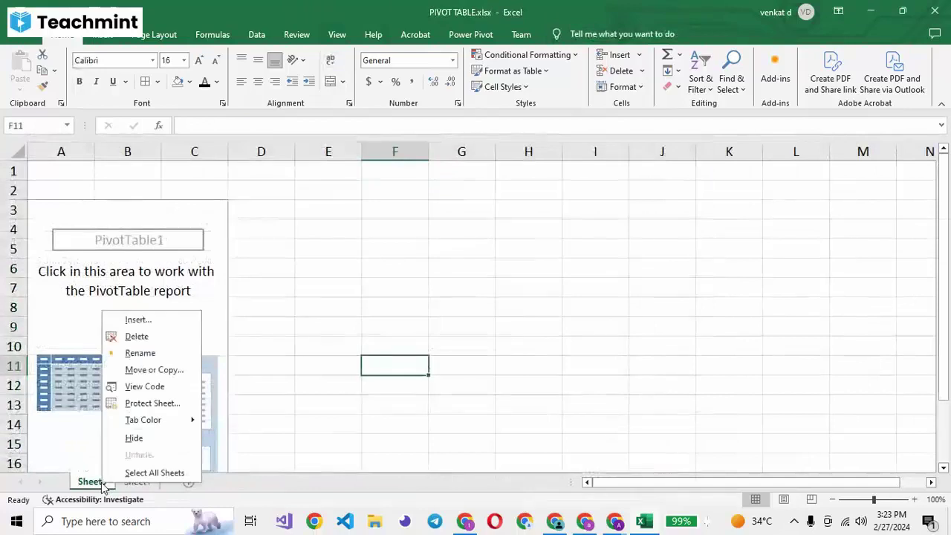
pyautogui.click(143, 337)
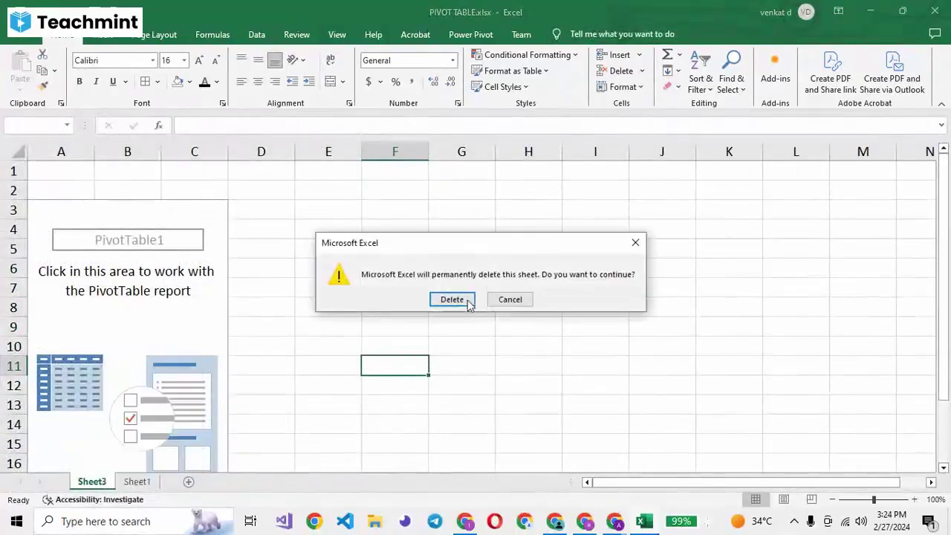
pyautogui.click(453, 300)
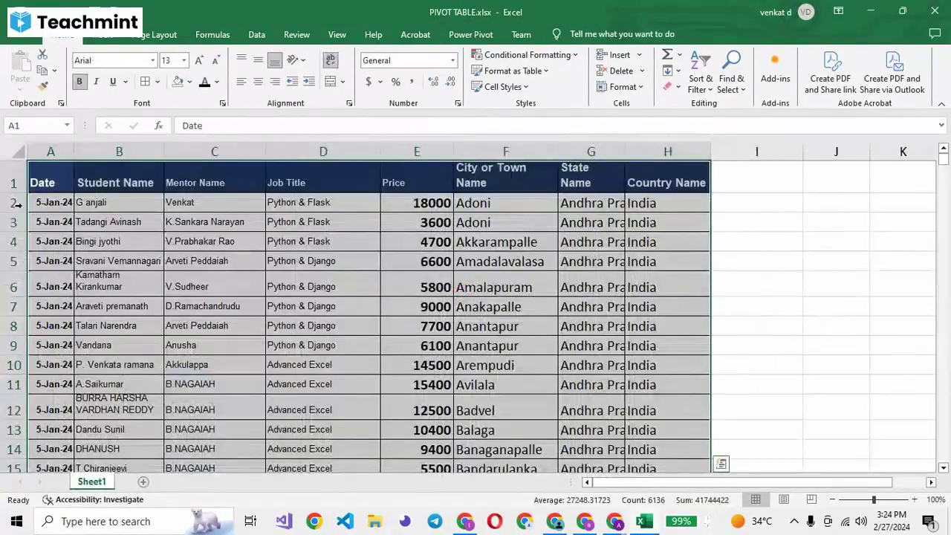
# Select Sheet1's data A1:H767 and insert a PivotTable from it on a new worksheet
pyautogui.click(48, 176)
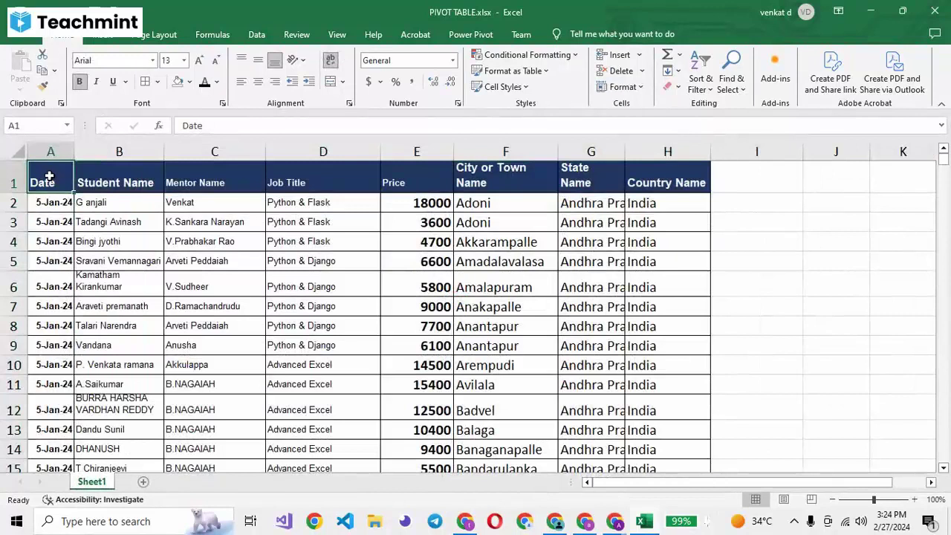
pyautogui.hotkey('ctrl', 'shift', 'End')
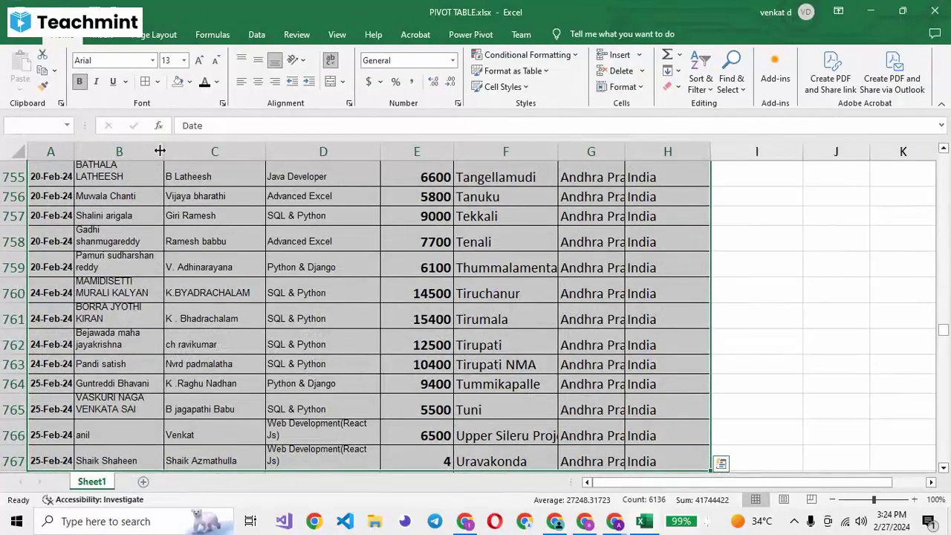
pyautogui.click(102, 35)
pyautogui.click(24, 65)
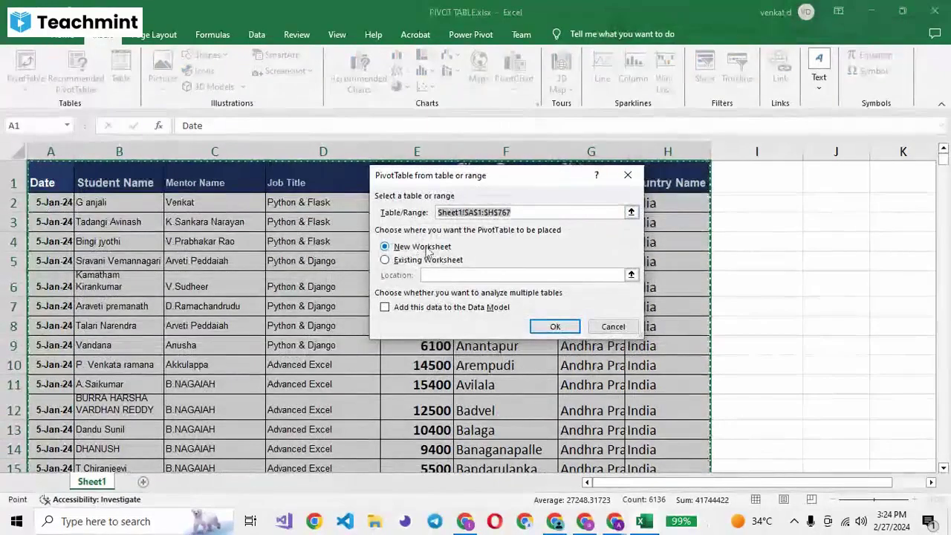
pyautogui.click(550, 332)
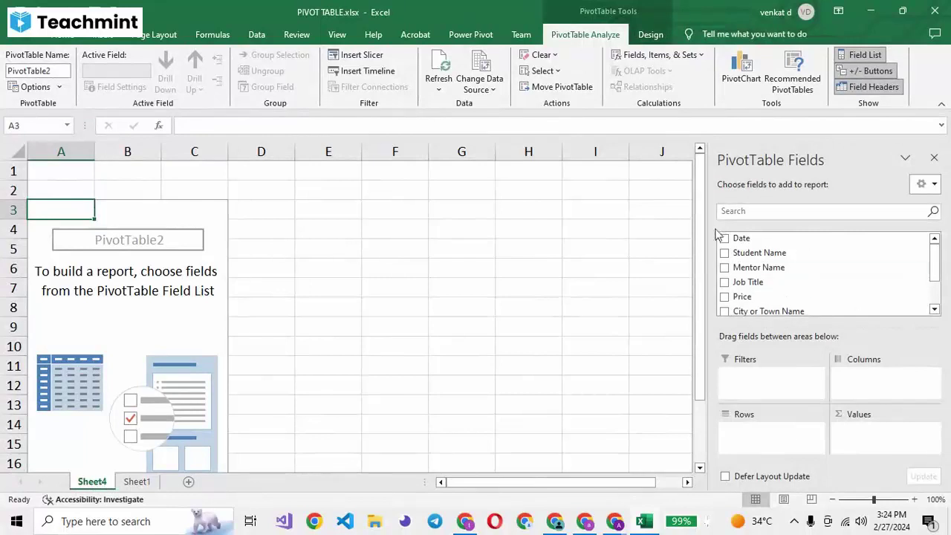
# Drag the PivotTable Fields pane's left edge leftward to widen it
pyautogui.moveTo(708, 230); pyautogui.dragTo(628, 229)
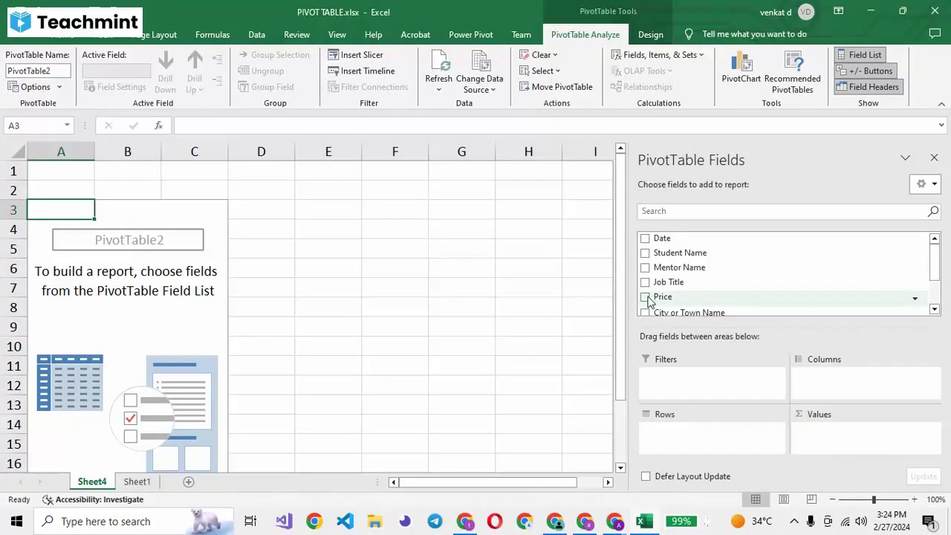
pyautogui.click(646, 298)
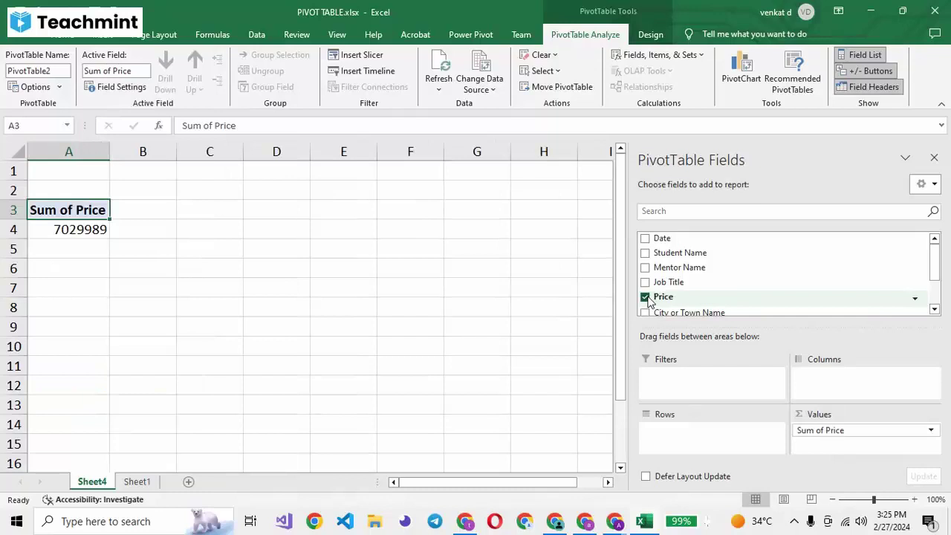
pyautogui.click(138, 485)
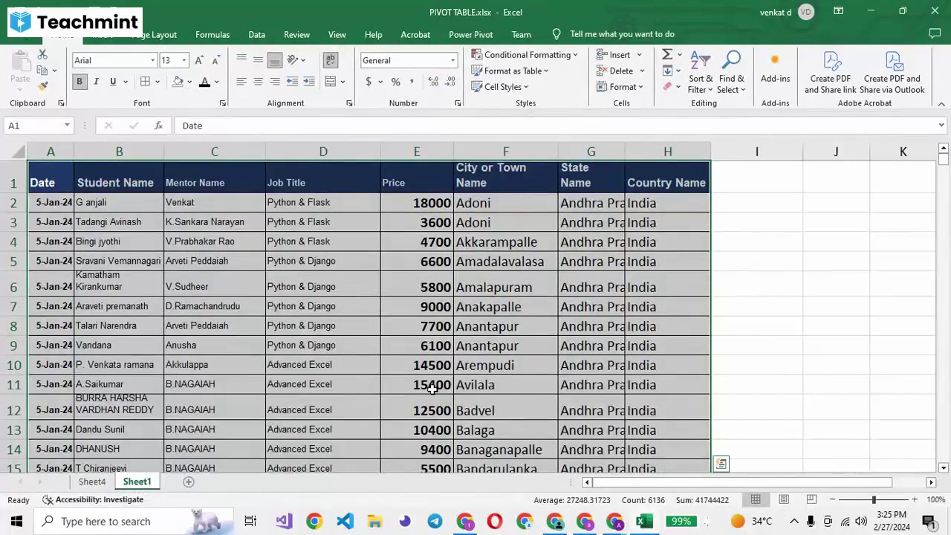
pyautogui.click(92, 481)
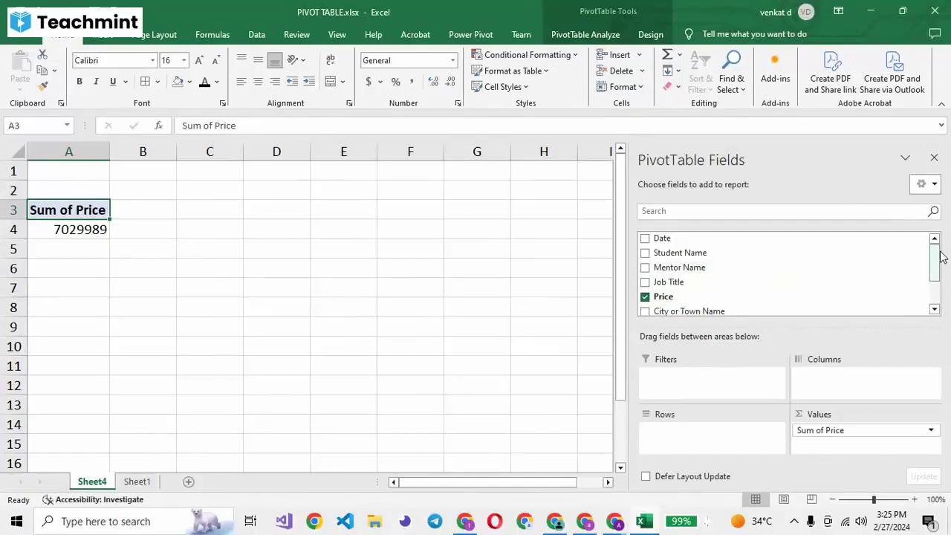
pyautogui.moveTo(935, 255)
pyautogui.mouseDown()
pyautogui.moveTo(945, 274)
pyautogui.moveTo(939, 255)
pyautogui.mouseUp()
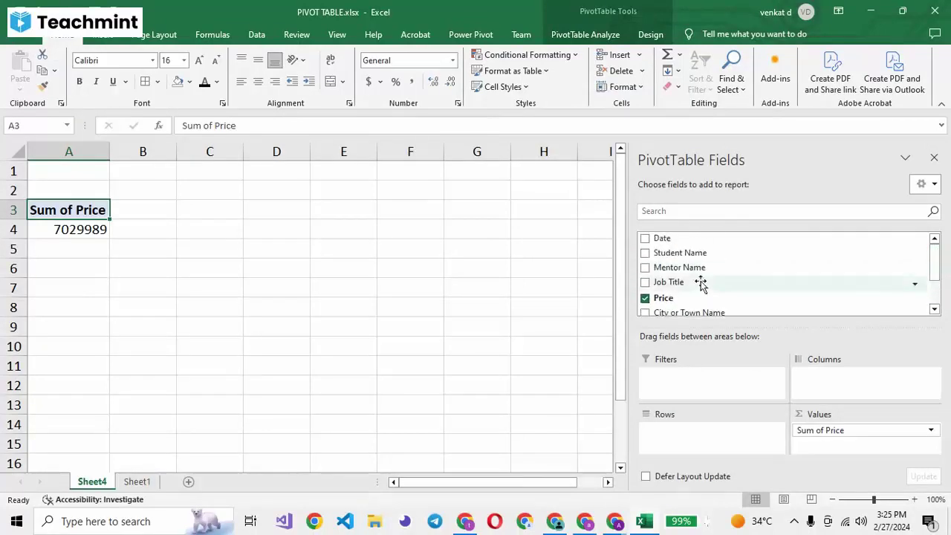
pyautogui.moveTo(669, 282)
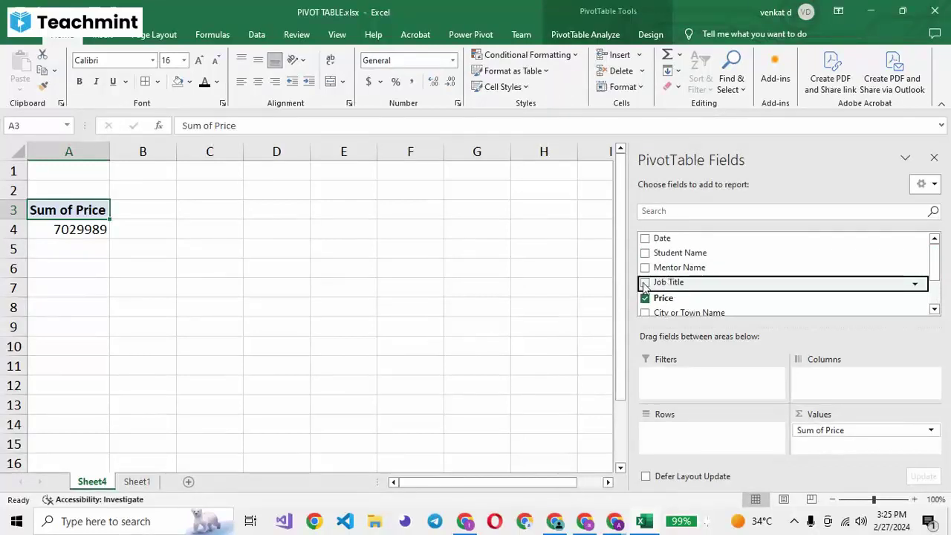
pyautogui.click(645, 283)
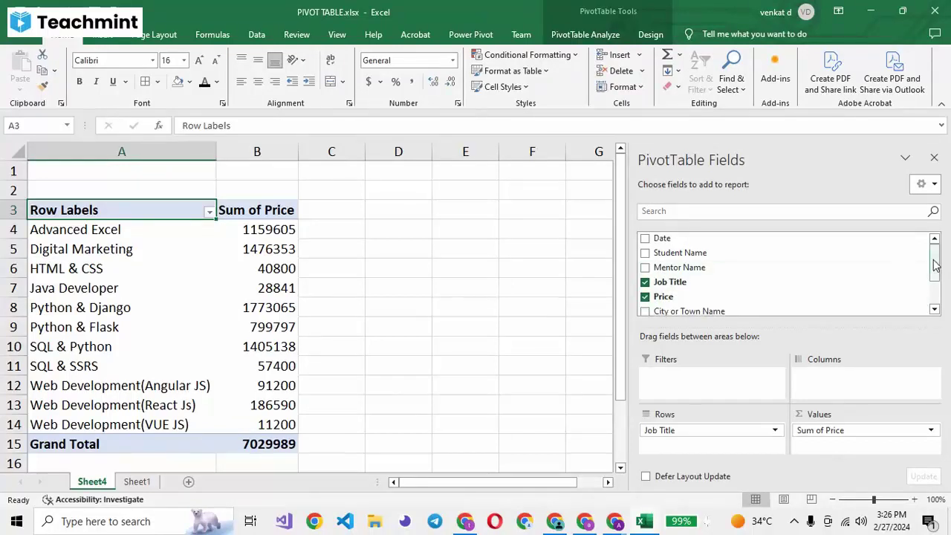
pyautogui.moveTo(936, 254); pyautogui.dragTo(939, 277)
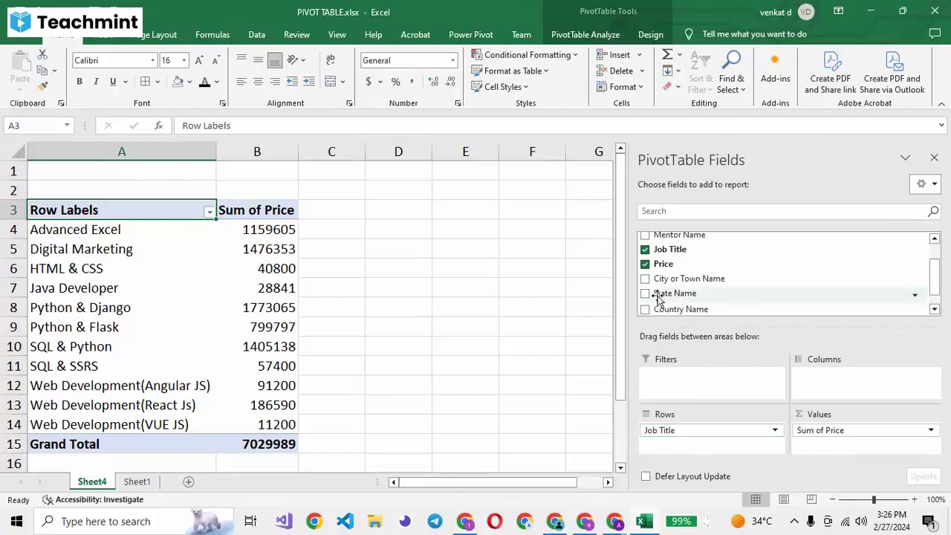
pyautogui.click(645, 249)
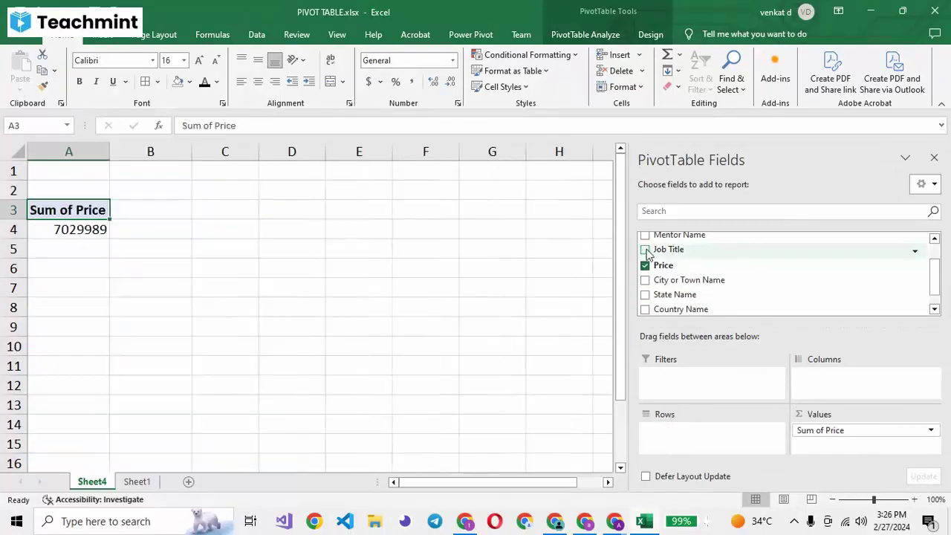
# Add Country Name to the pivot rows, then switch to the Teachmint window
pyautogui.click(645, 308)
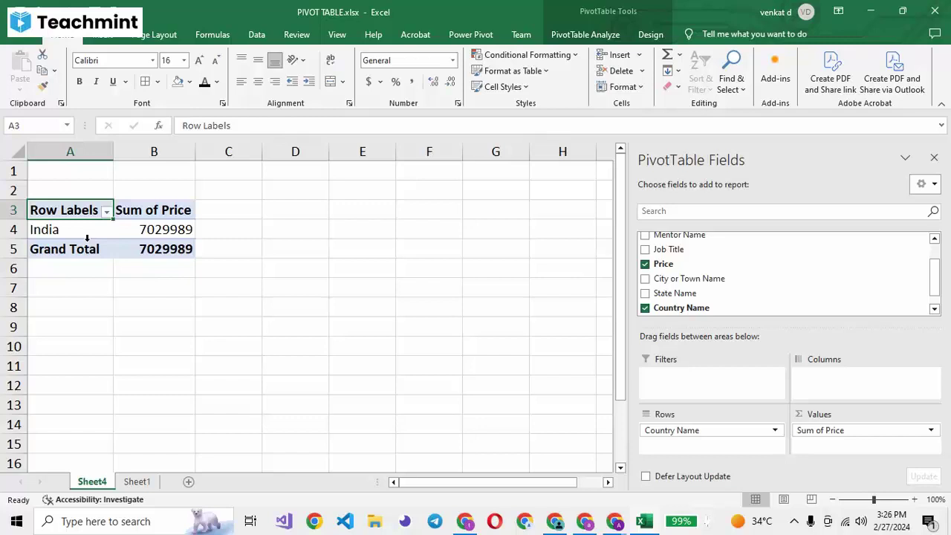
pyautogui.hotkey('alt', 'Tab')
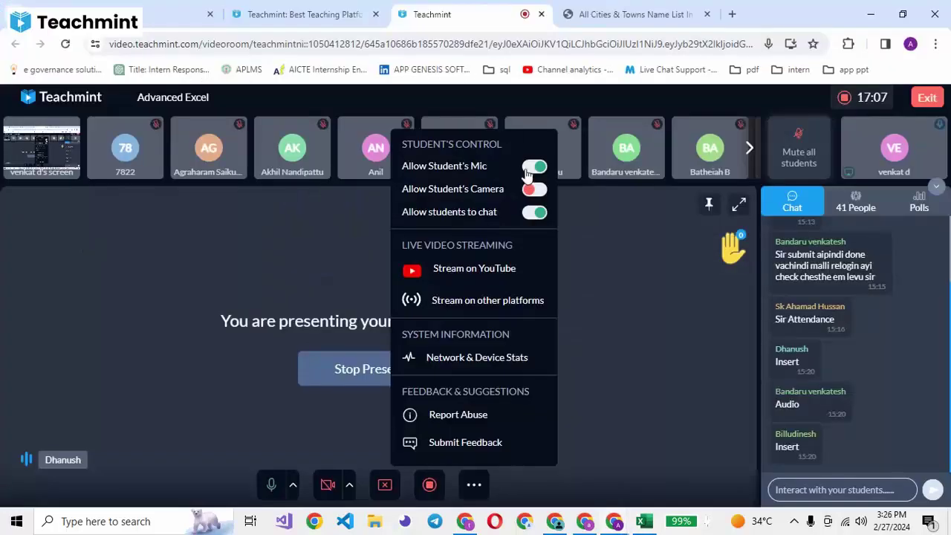
# Toggle Allow Student's Mic off and on, then return to Excel
pyautogui.click(528, 168)
pyautogui.click(548, 171)
pyautogui.hotkey('alt', 'Tab')
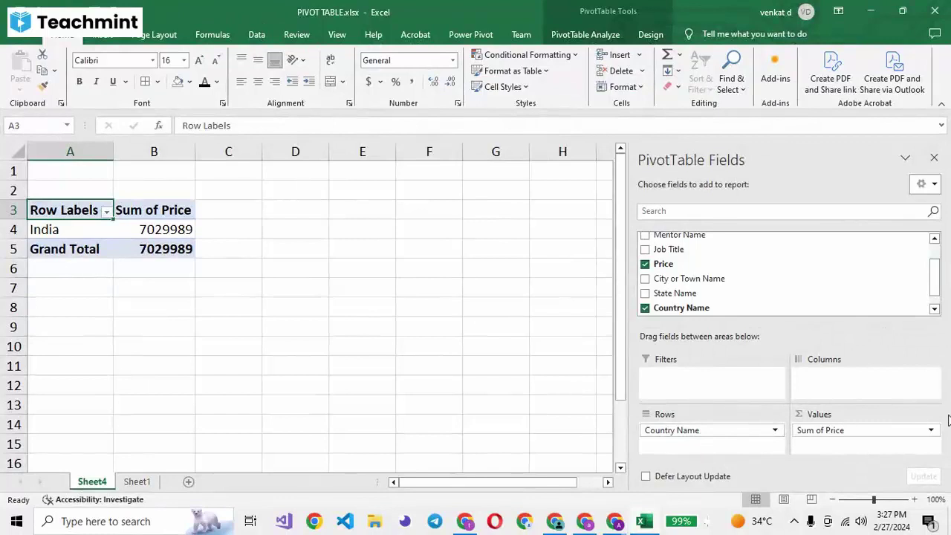
# Add State Name under India, toggle the India group, then add City or Town Name
pyautogui.click(645, 293)
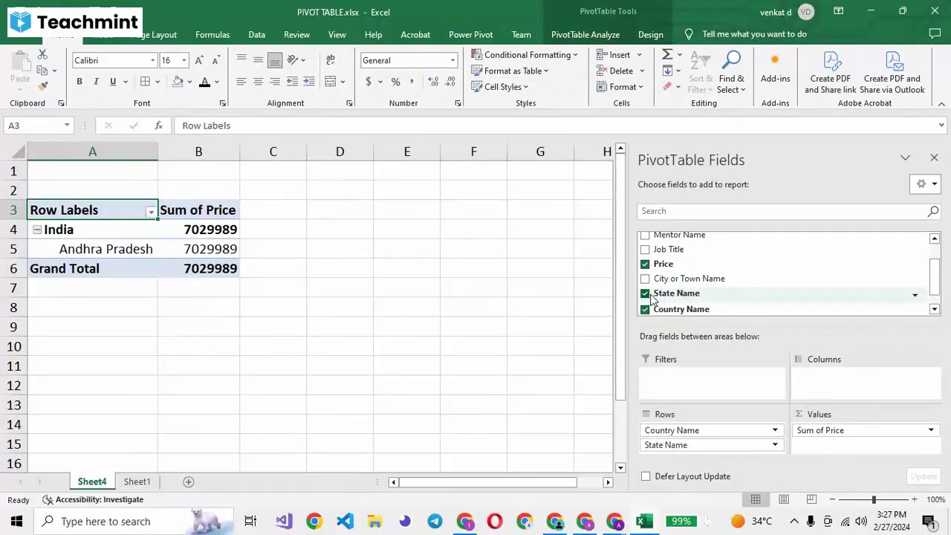
pyautogui.click(36, 230)
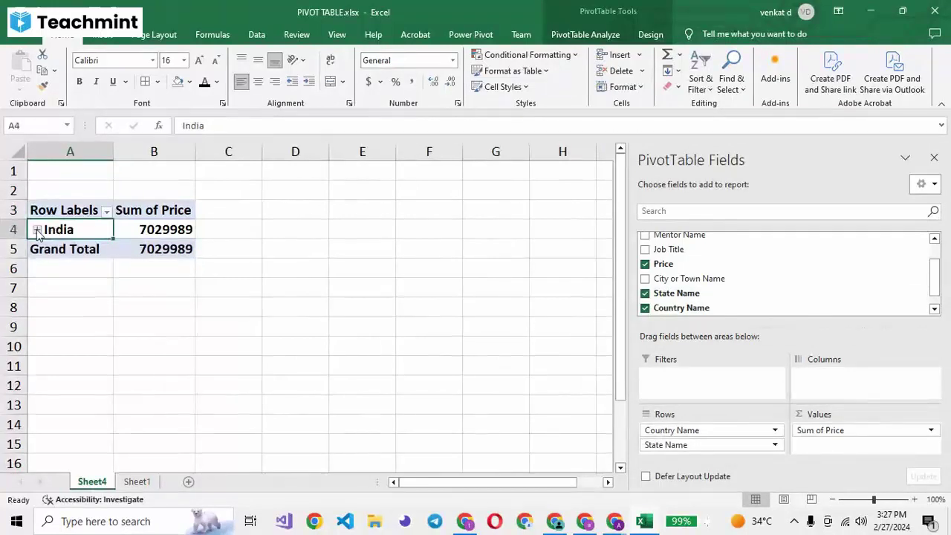
pyautogui.click(37, 229)
pyautogui.click(37, 229)
pyautogui.click(37, 230)
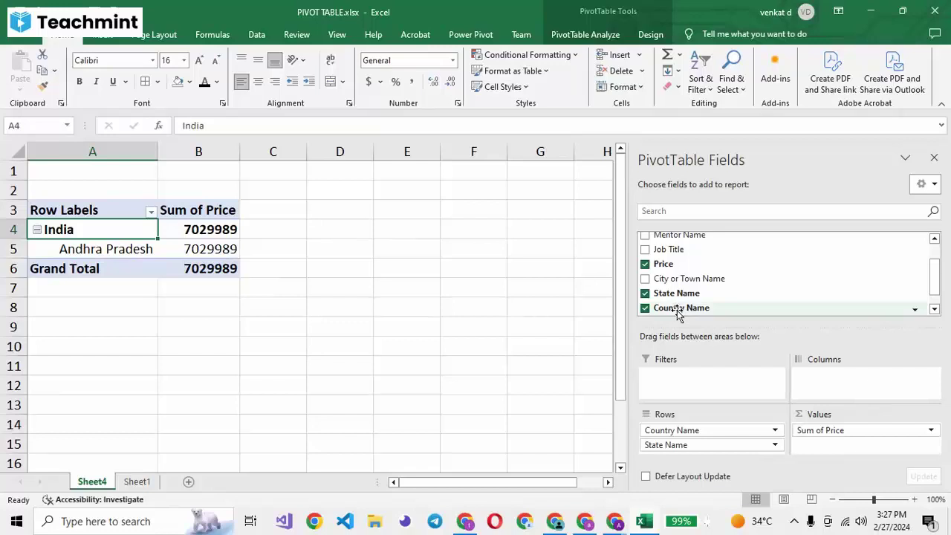
pyautogui.click(645, 279)
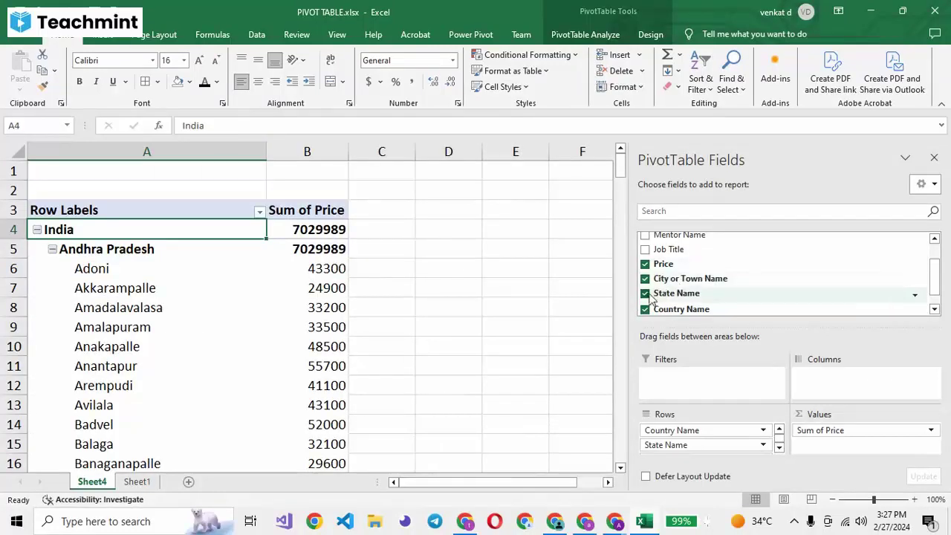
# Remove State Name so cities sit under India, browsing city totals from Adoni's 43300
pyautogui.click(645, 294)
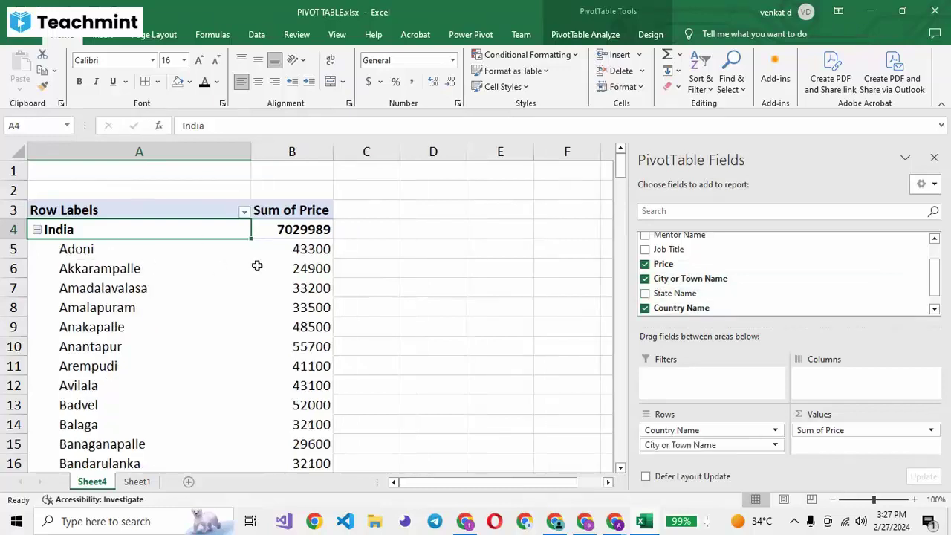
pyautogui.click(307, 249)
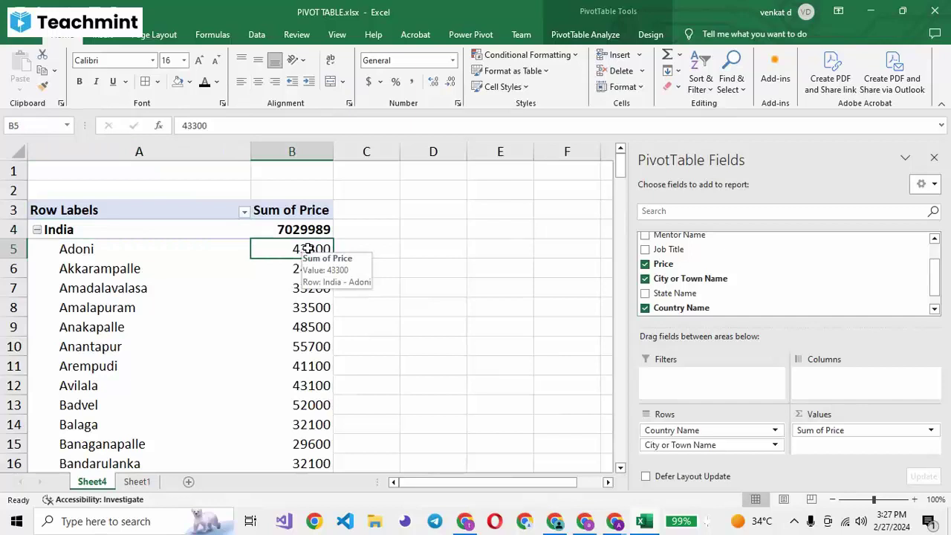
pyautogui.press('Down')
pyautogui.press('Down')
pyautogui.press('Down')
pyautogui.press('Down')
pyautogui.press('Down')
pyautogui.press('Down')
pyautogui.press('Down')
pyautogui.press('Down')
pyautogui.press('Down')
pyautogui.press('Down')
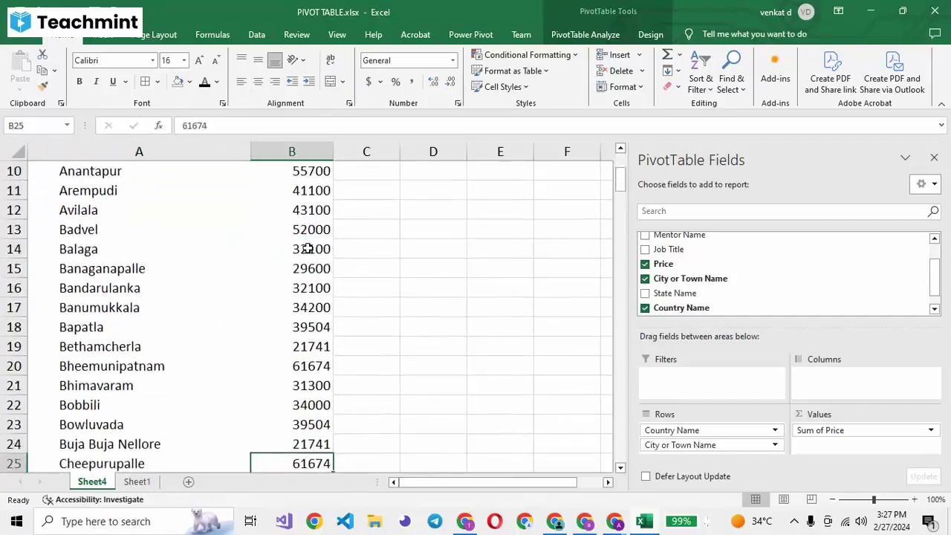
pyautogui.press('Down')
pyautogui.press('Down')
pyautogui.press('Down')
pyautogui.press('Down')
pyautogui.press('Down')
pyautogui.press('Down')
pyautogui.press('Down')
pyautogui.press('Down')
pyautogui.press('Down')
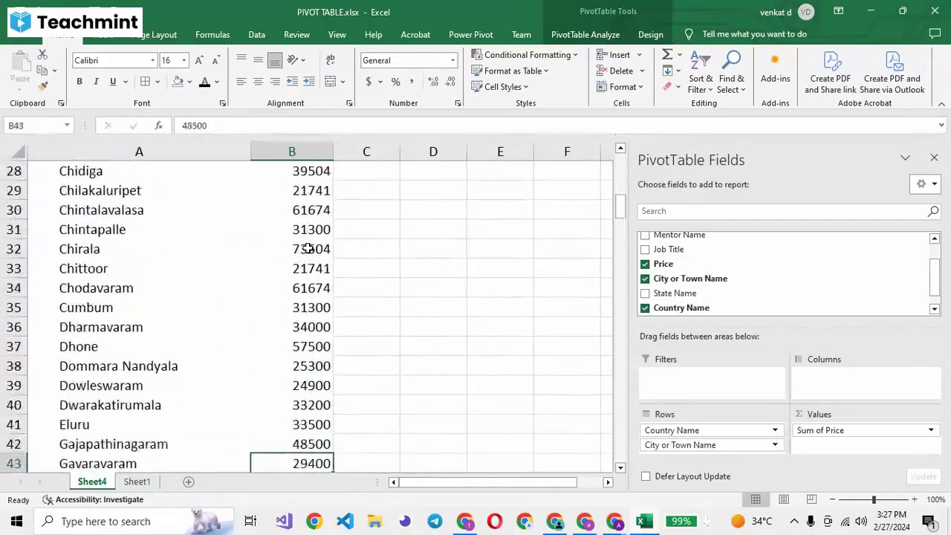
pyautogui.press('Down')
pyautogui.press('Down')
pyautogui.press('Down')
pyautogui.press('Down')
pyautogui.press('Down')
pyautogui.press('Down')
pyautogui.press('Down')
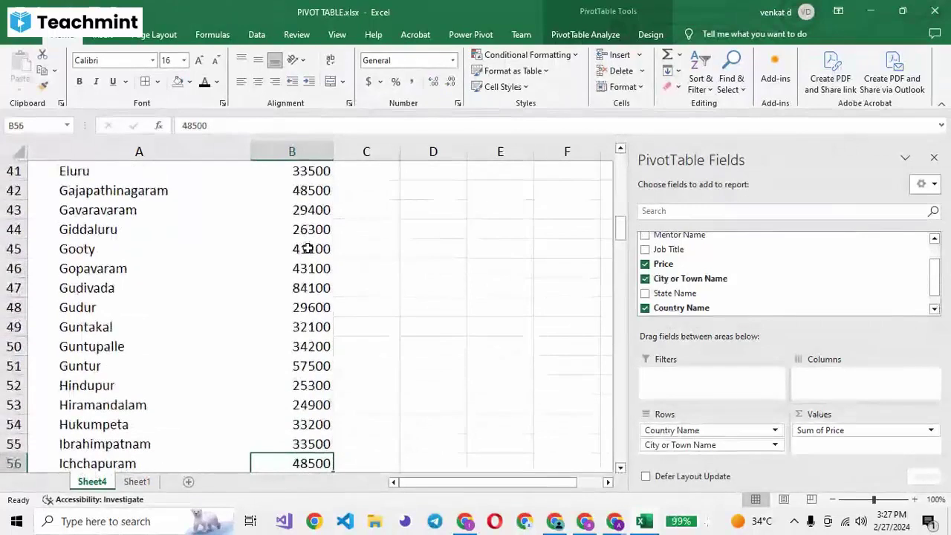
pyautogui.press('Down')
pyautogui.press('Down')
pyautogui.press('Down')
pyautogui.press('Up')
pyautogui.press('Up')
pyautogui.press('Up')
pyautogui.press('Up')
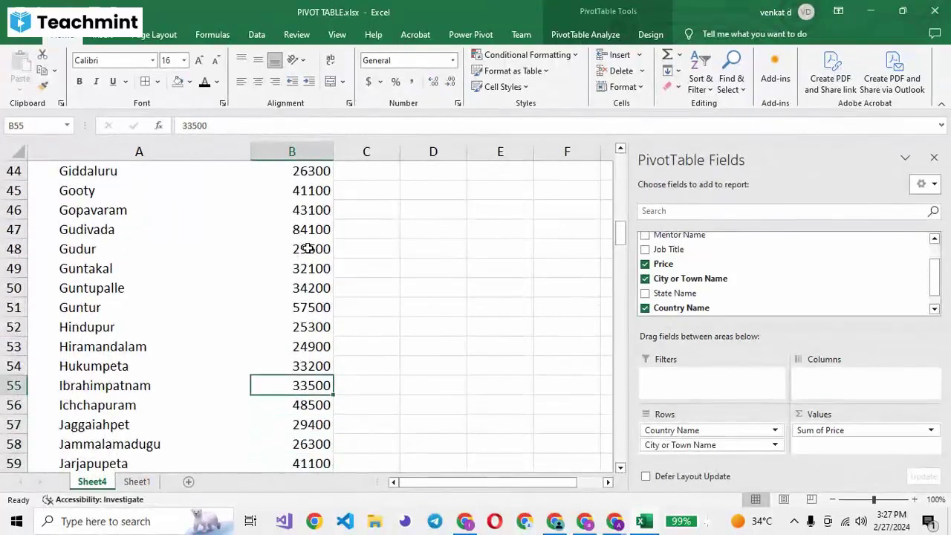
pyautogui.press('Up')
pyautogui.press('Up')
pyautogui.press('Up')
pyautogui.press('Up')
pyautogui.press('Up')
pyautogui.press('Up')
pyautogui.press('Up')
pyautogui.press('Up')
pyautogui.press('Up')
pyautogui.press('Up')
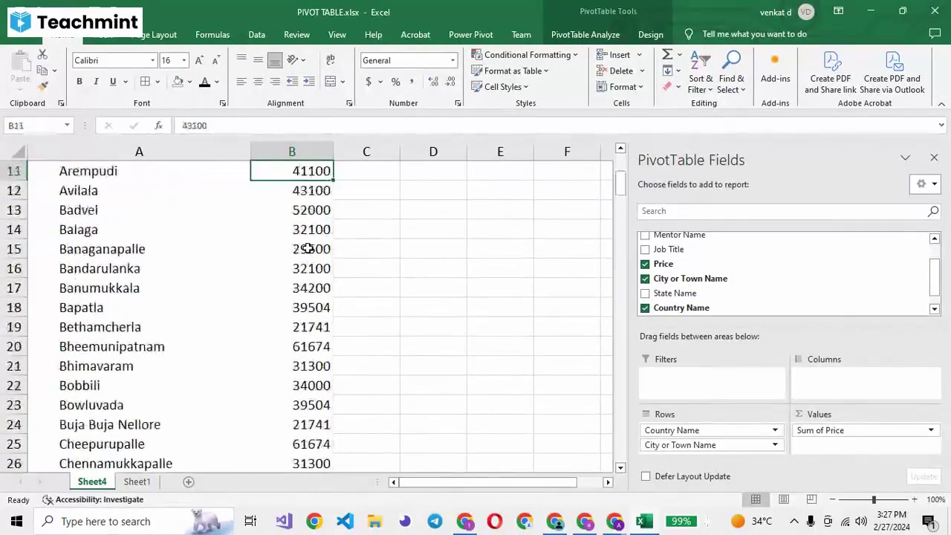
pyautogui.press('Up')
pyautogui.press('Up')
pyautogui.press('Up')
pyautogui.press('Up')
pyautogui.press('Up')
pyautogui.press('Up')
pyautogui.press('Up')
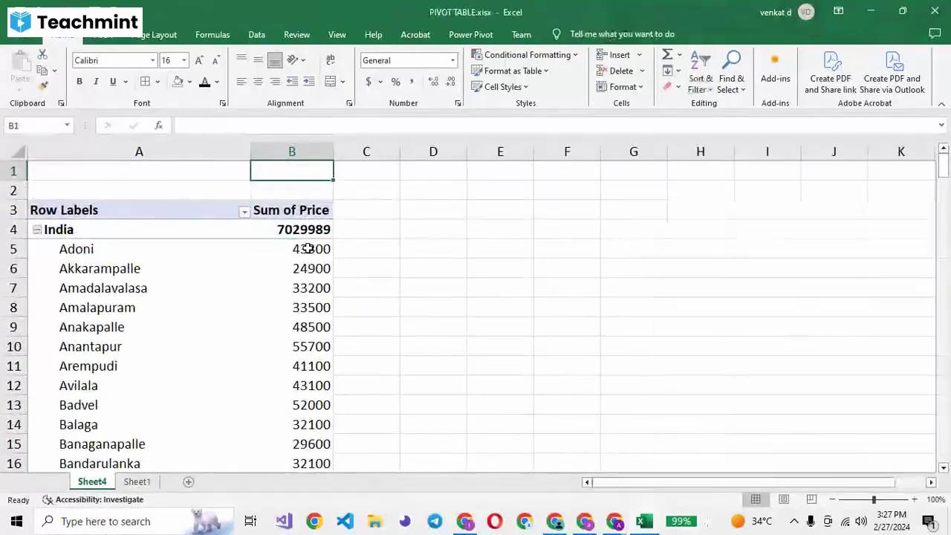
pyautogui.press('Down')
pyautogui.press('Down')
pyautogui.press('Down')
pyautogui.press('Down')
pyautogui.press('Down')
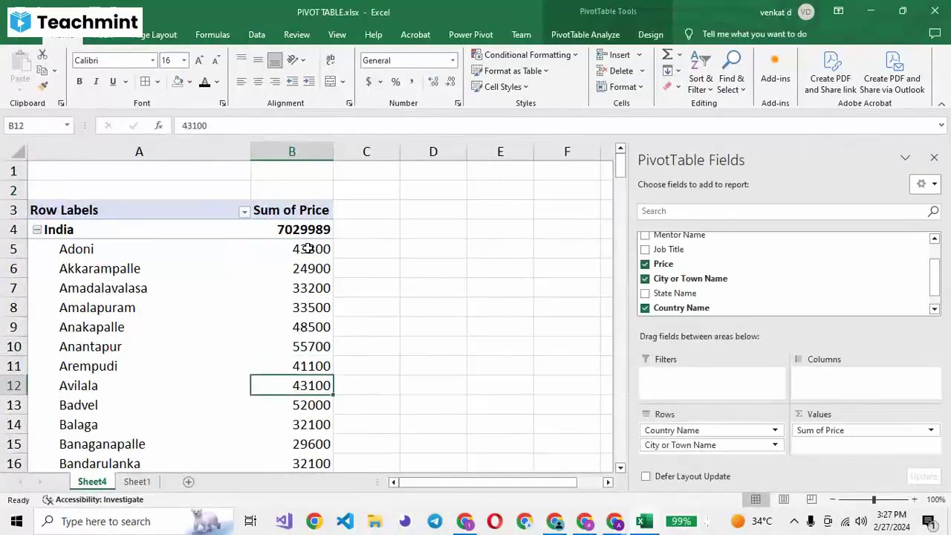
pyautogui.press('Down')
pyautogui.press('Down')
pyautogui.press('Down')
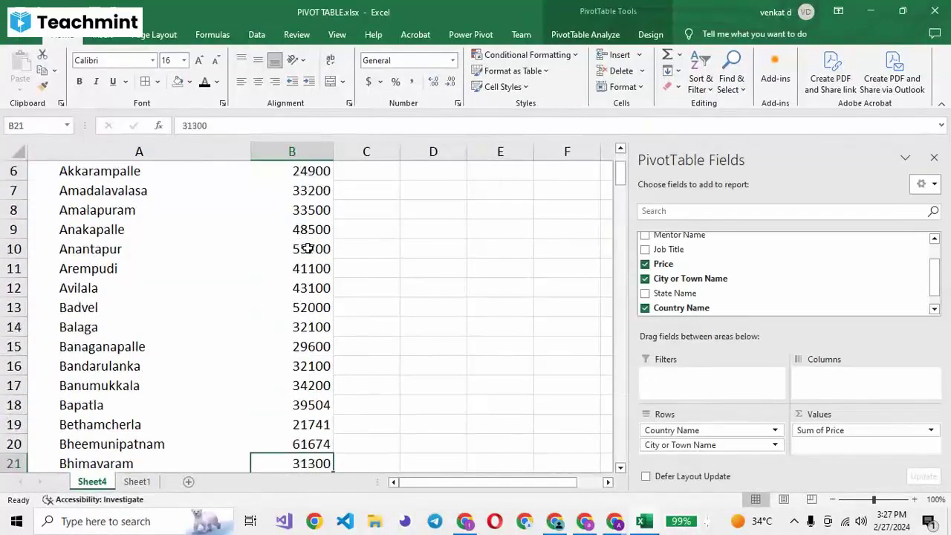
pyautogui.press('Up')
pyautogui.press('Up')
pyautogui.press('Up')
pyautogui.press('Up')
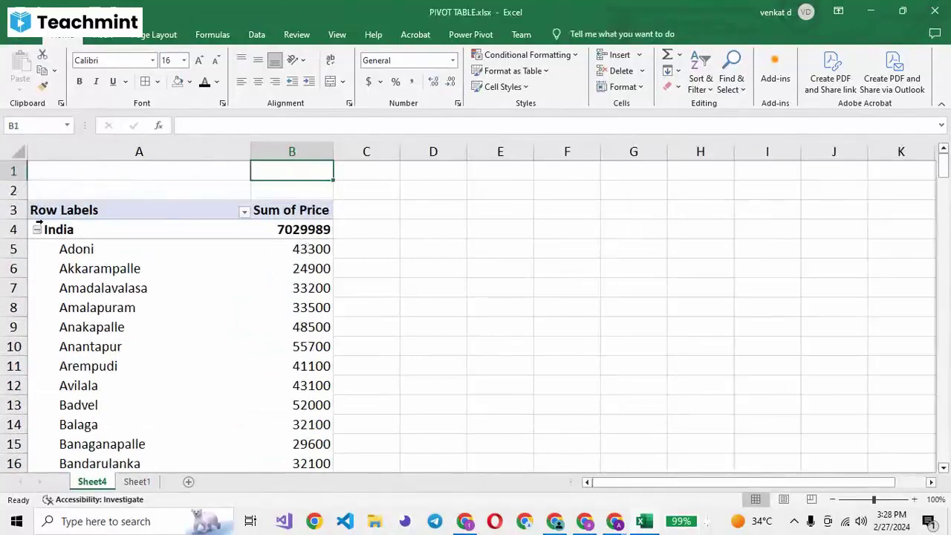
pyautogui.click(37, 230)
pyautogui.click(37, 230)
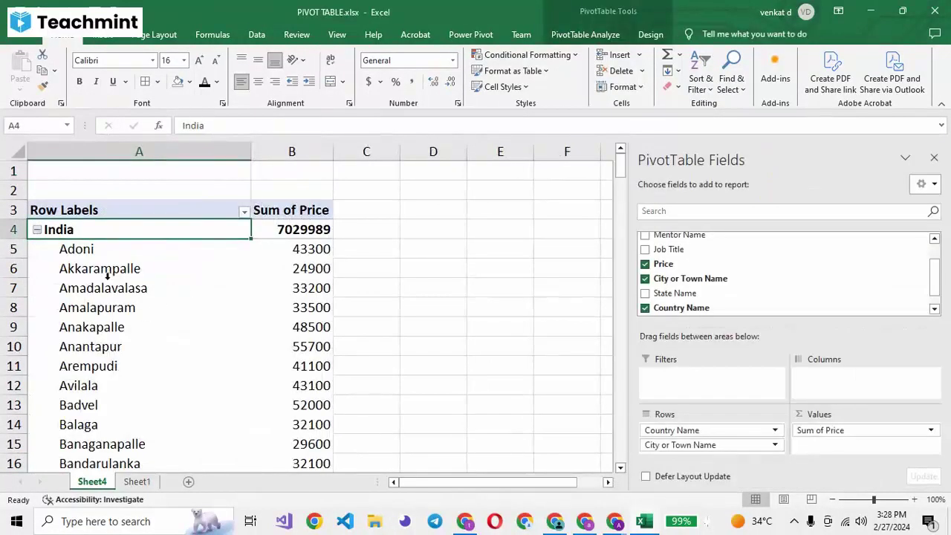
pyautogui.click(645, 294)
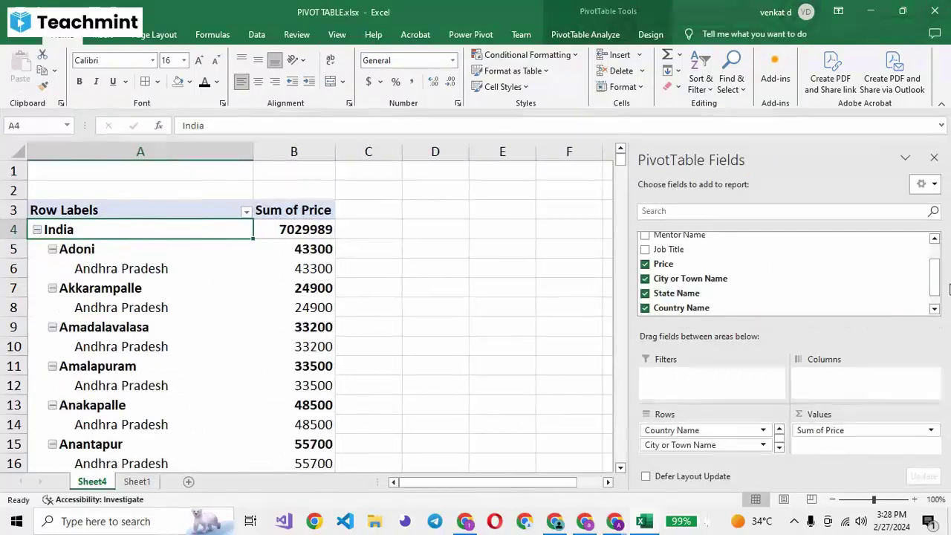
pyautogui.scroll(-1, 935, 282)
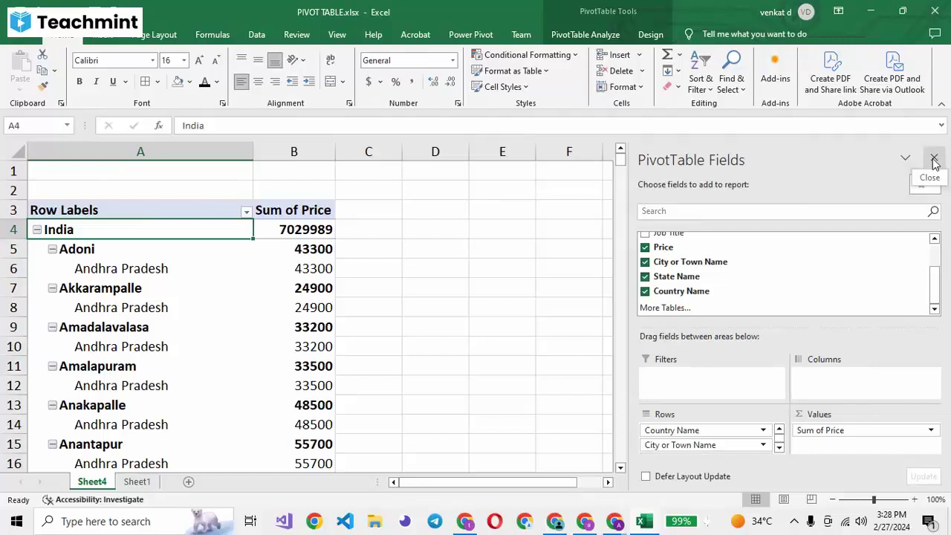
pyautogui.click(779, 446)
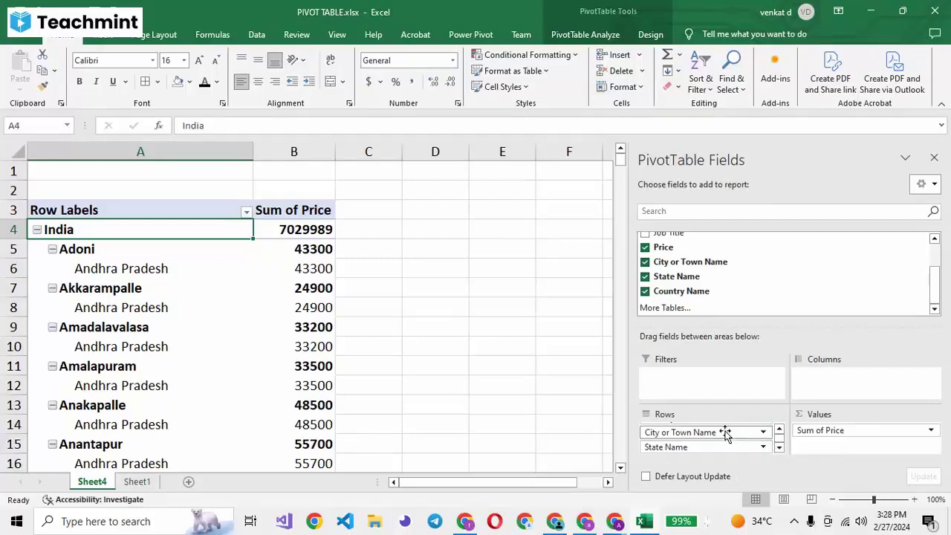
pyautogui.moveTo(678, 447); pyautogui.dragTo(541, 434)
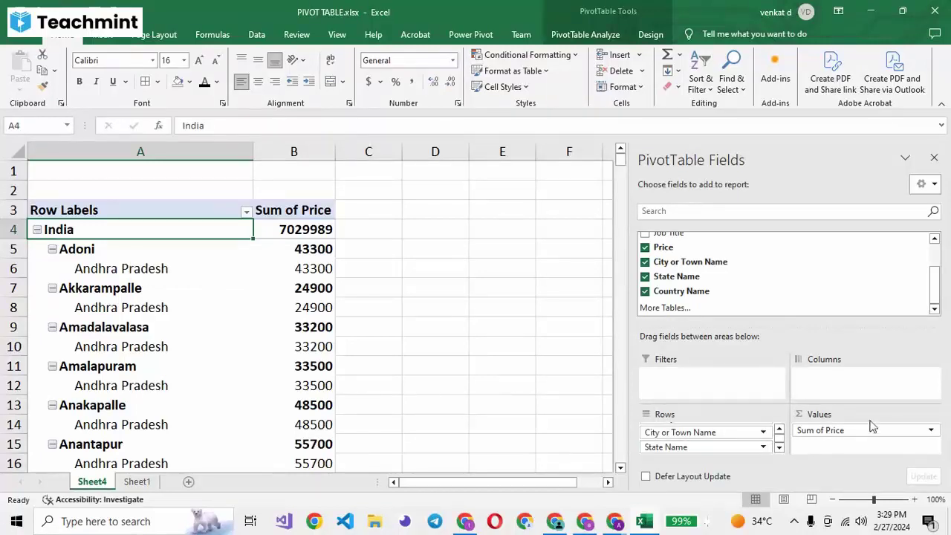
# Remove State Name and City or Town Name, then re-add State Name before City or Town Name
pyautogui.click(645, 276)
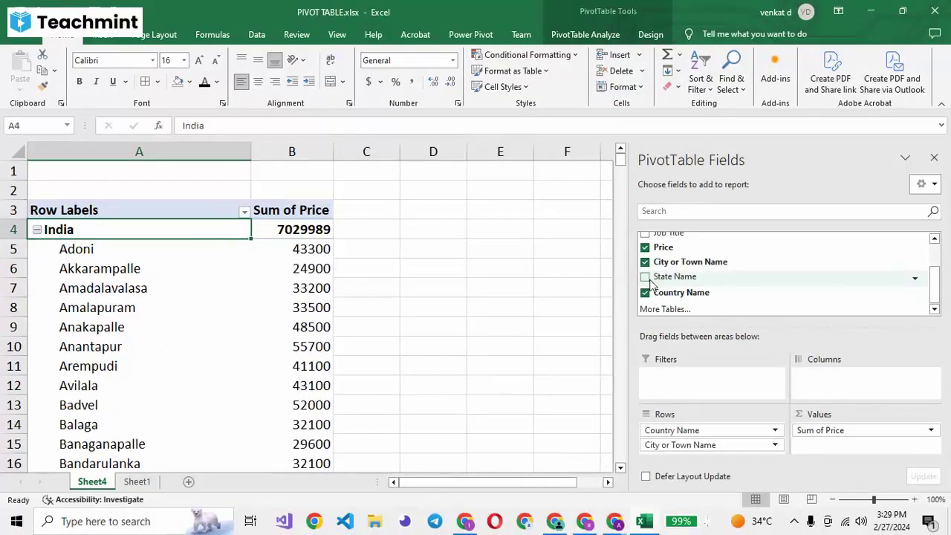
pyautogui.click(645, 262)
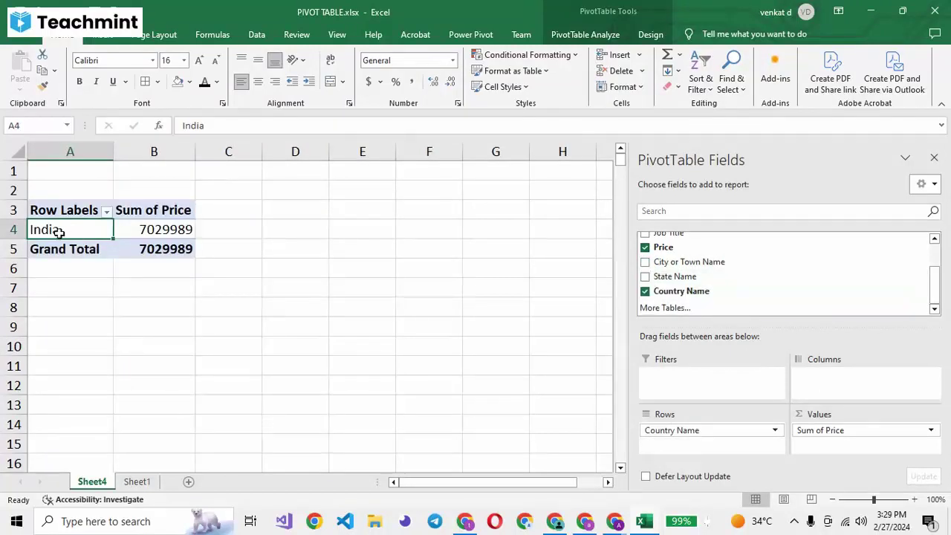
pyautogui.click(645, 276)
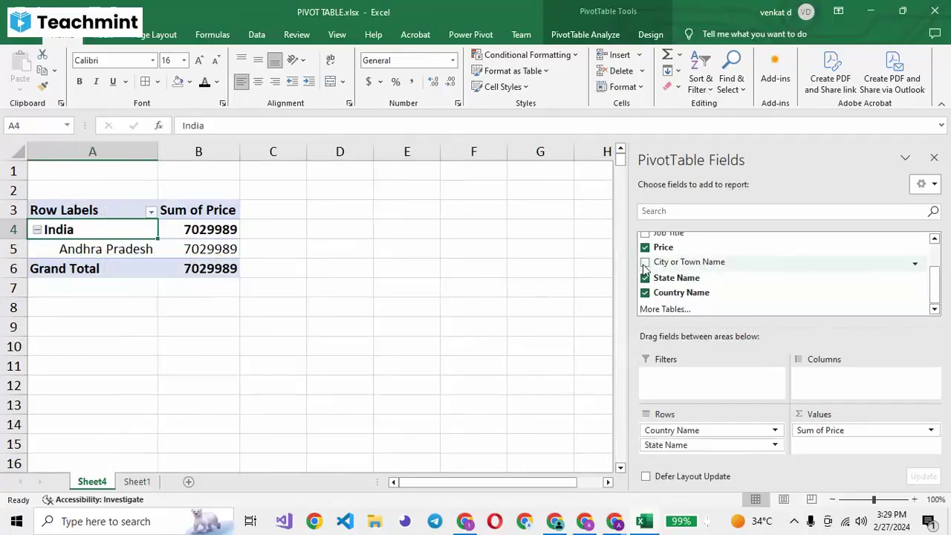
pyautogui.click(646, 263)
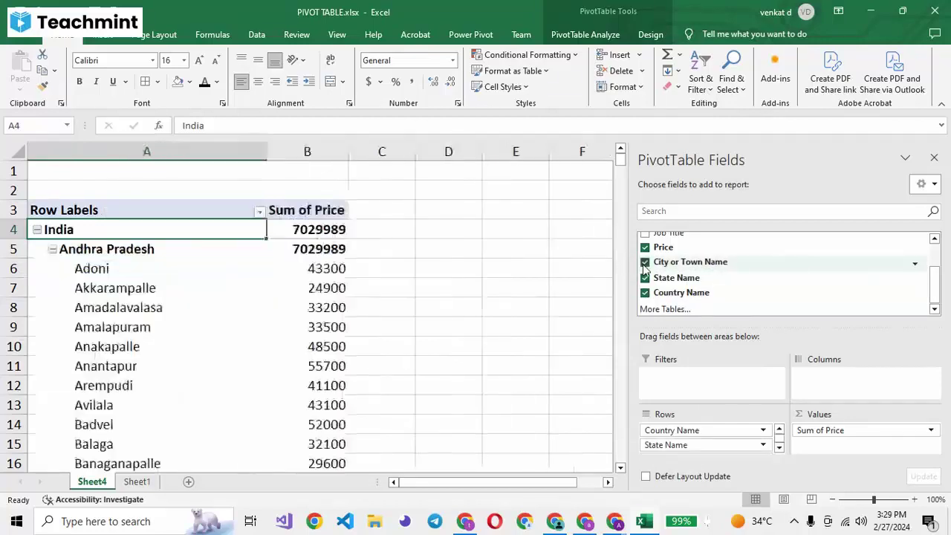
# Toggle the India and Andhra Pradesh groups, leaving Andhra Pradesh's cities collapsed
pyautogui.click(36, 231)
pyautogui.click(38, 231)
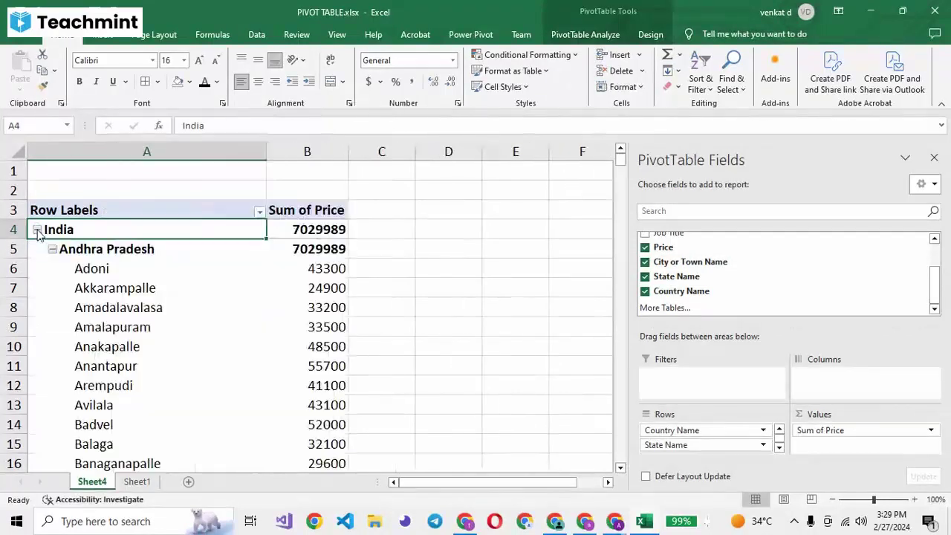
pyautogui.click(52, 250)
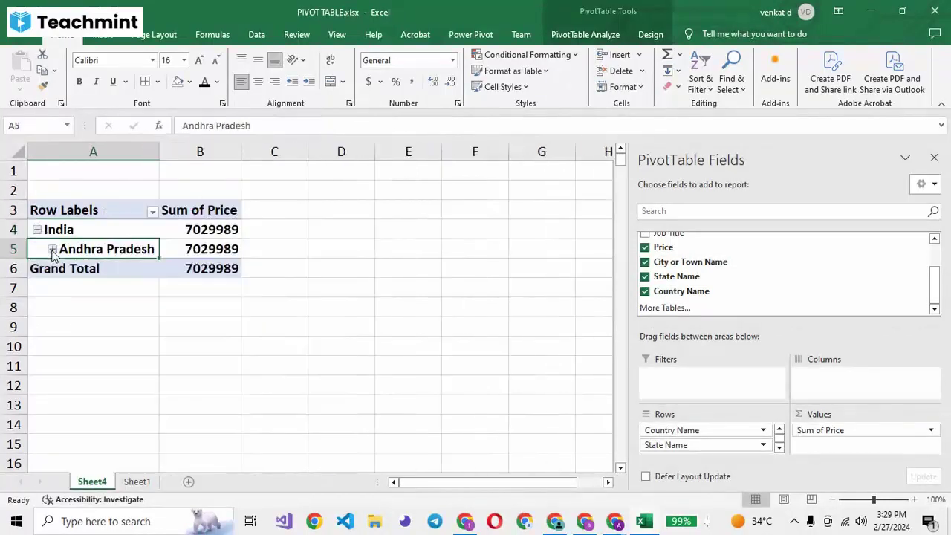
pyautogui.click(52, 249)
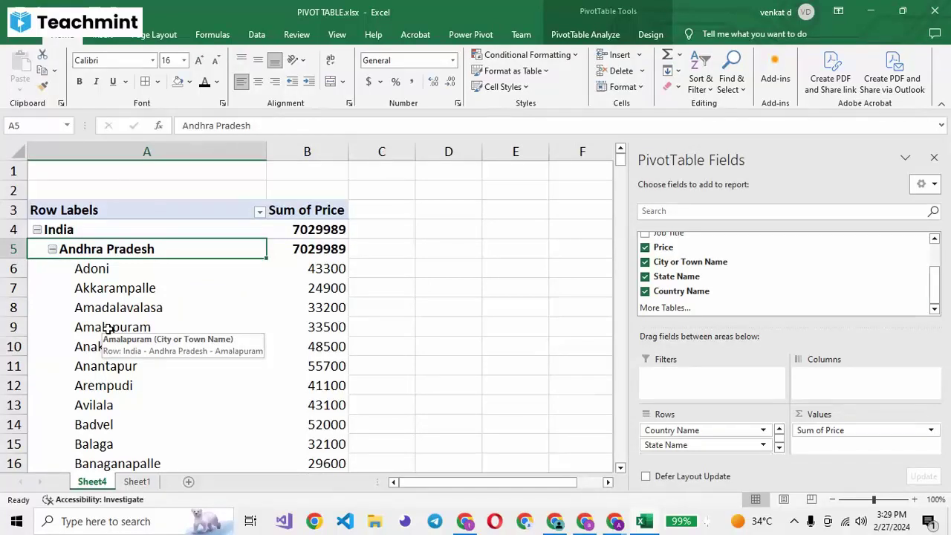
pyautogui.moveTo(935, 291)
pyautogui.mouseDown()
pyautogui.moveTo(935, 276)
pyautogui.moveTo(938, 297)
pyautogui.mouseUp()
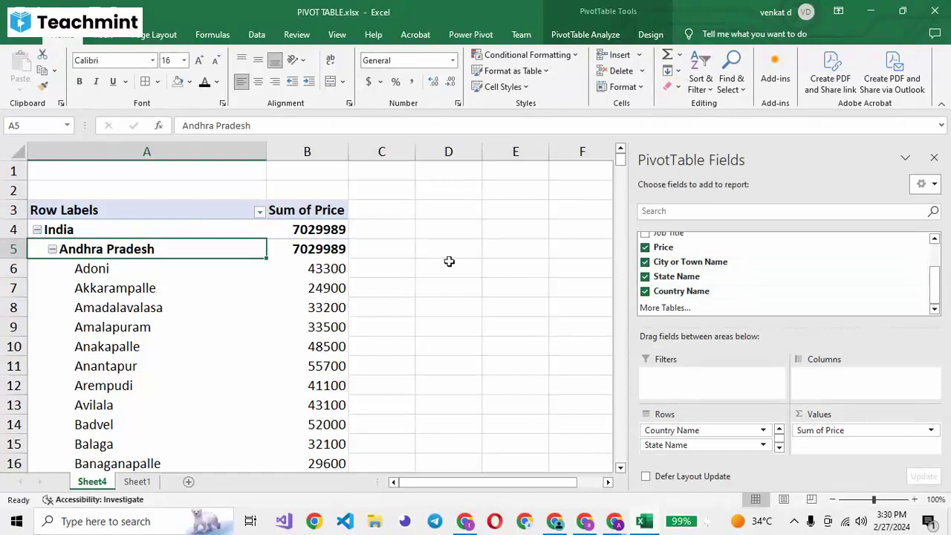
pyautogui.click(52, 250)
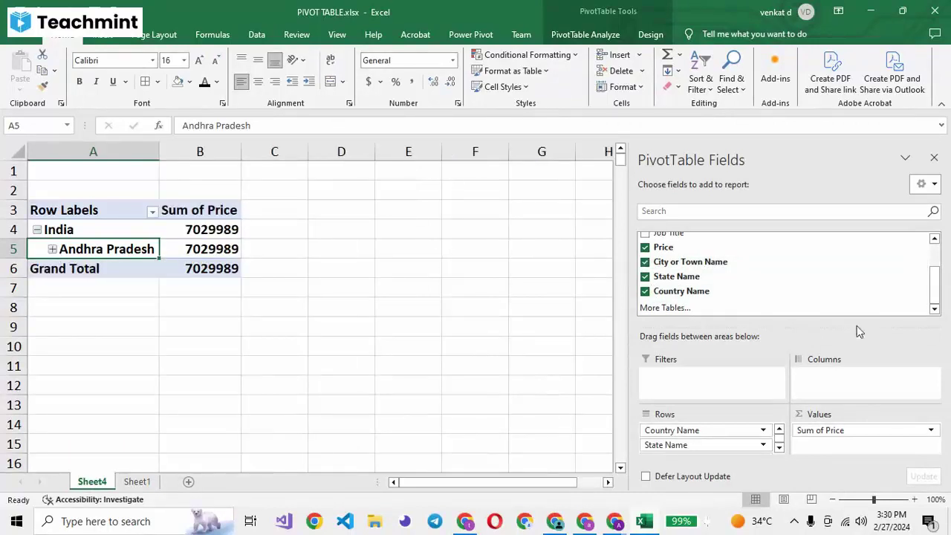
# Add Job Title as a row level and expand Andhra Pradesh to show job titles under each city
pyautogui.moveTo(938, 298); pyautogui.dragTo(936, 281)
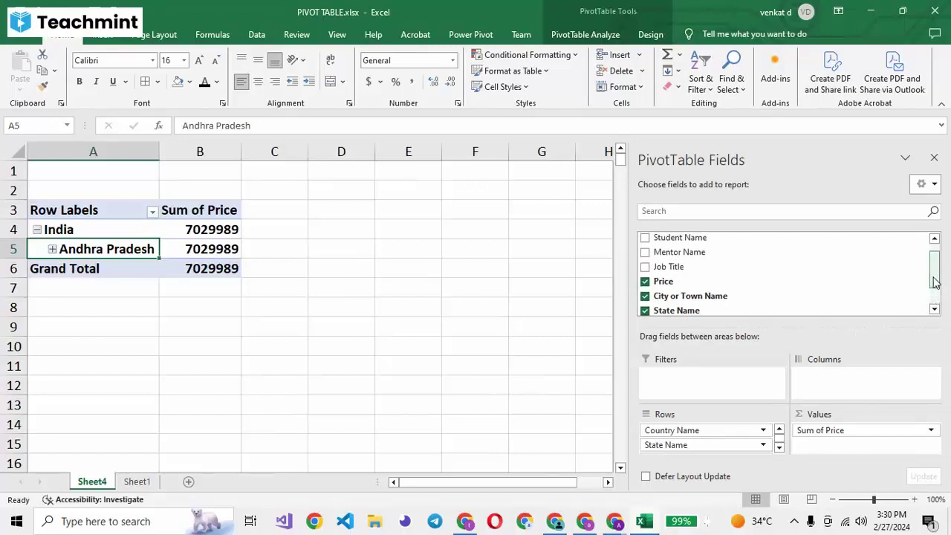
pyautogui.click(650, 271)
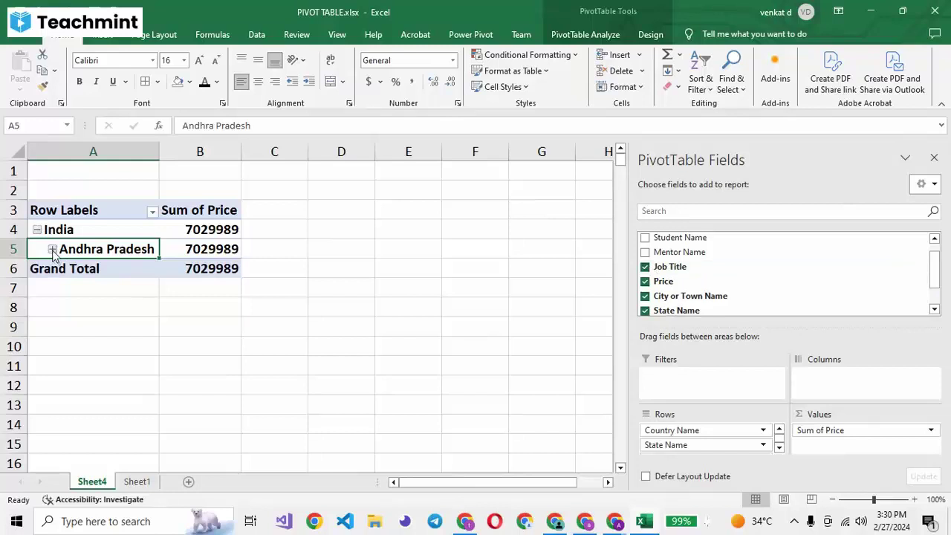
pyautogui.click(52, 249)
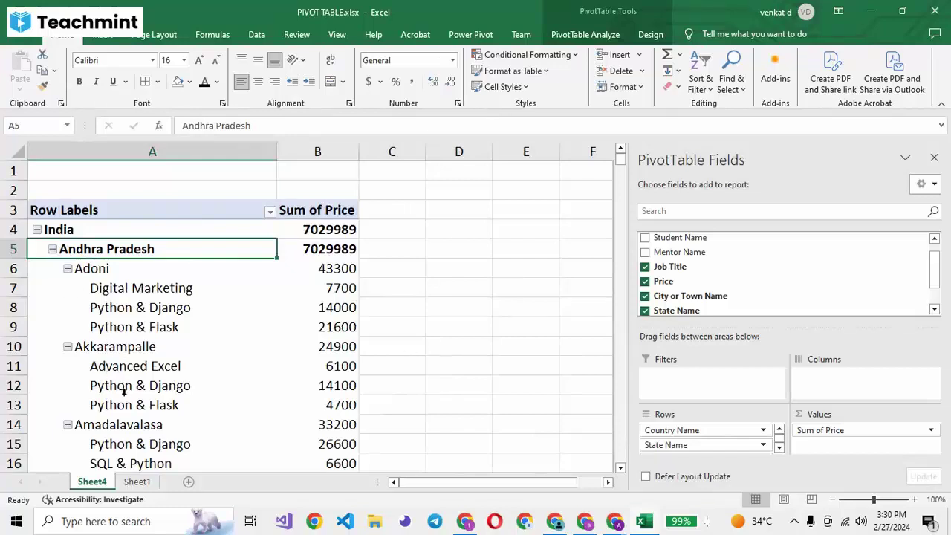
pyautogui.click(124, 396)
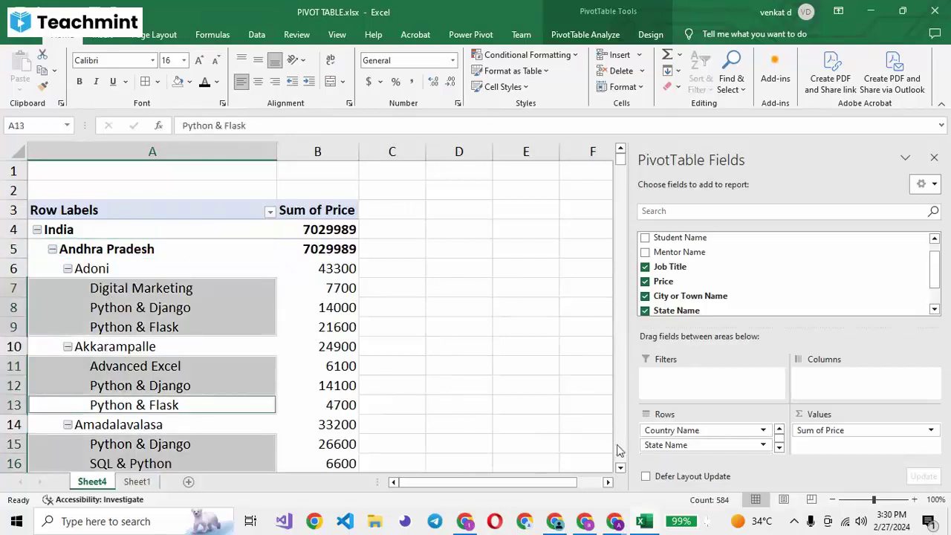
# Find 'guntur' in the pivot and select Guntur's price total of 57500
pyautogui.click(621, 467)
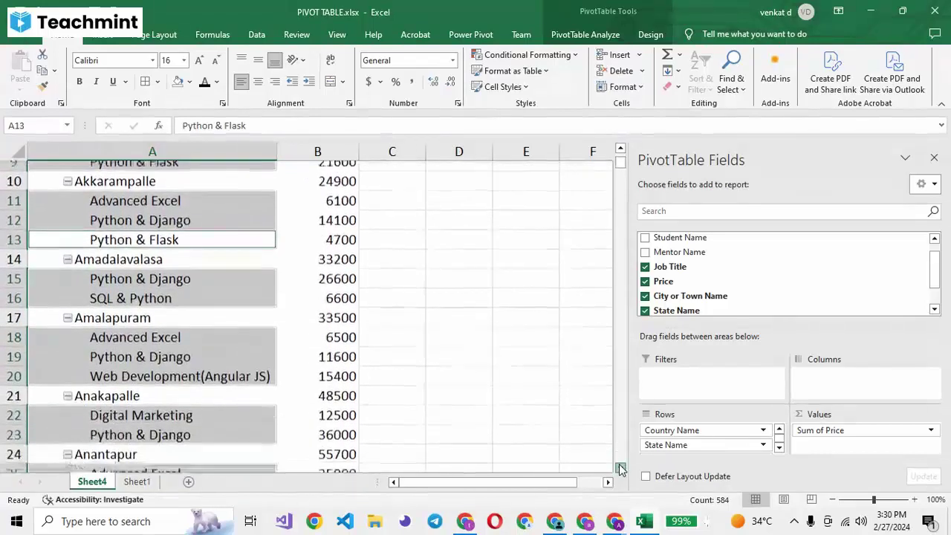
pyautogui.moveTo(620, 467); pyautogui.dragTo(621, 467)
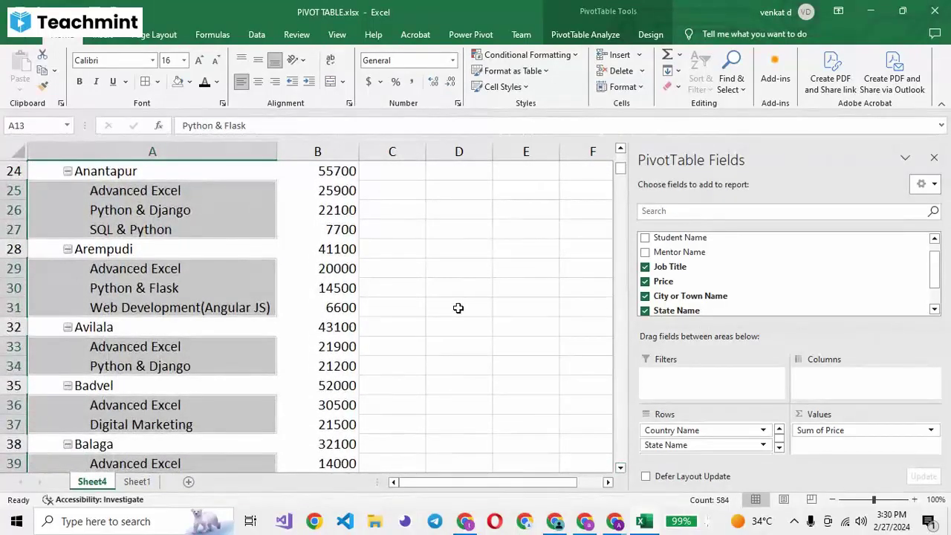
pyautogui.click(458, 307)
pyautogui.hotkey('ctrl', 'f')
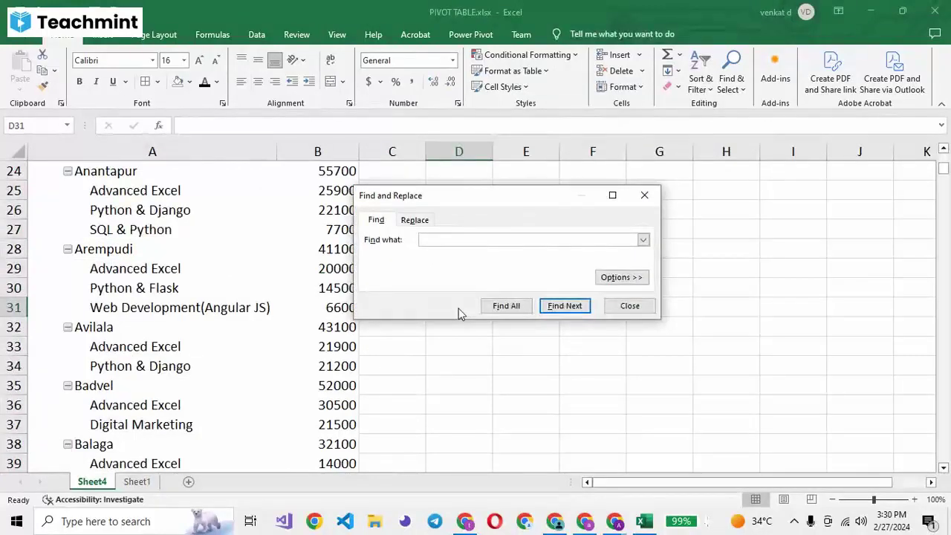
pyautogui.write('guntur')
pyautogui.click(569, 306)
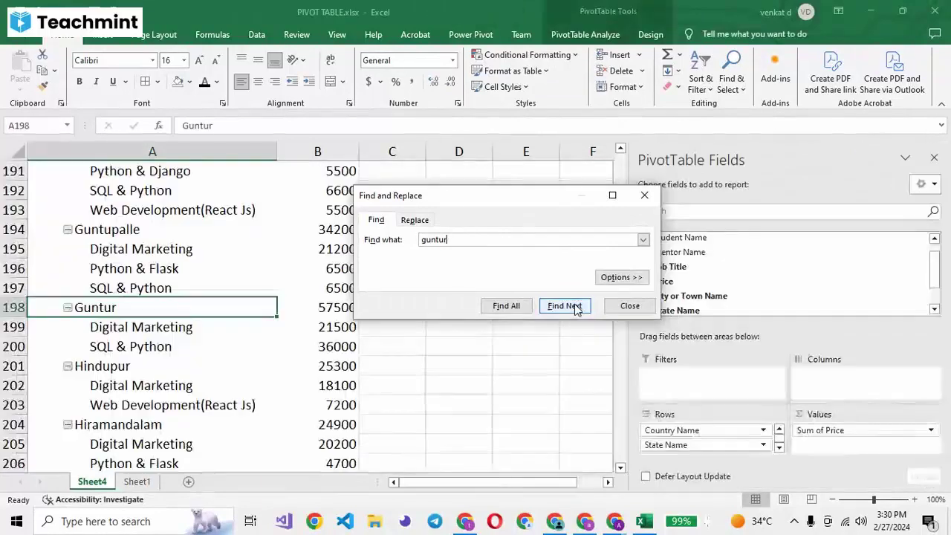
pyautogui.click(646, 196)
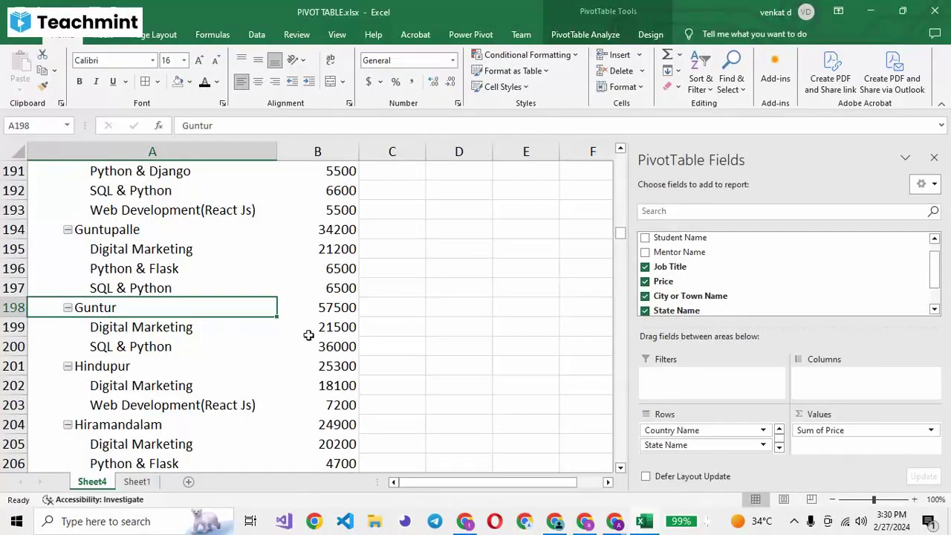
pyautogui.moveTo(338, 346)
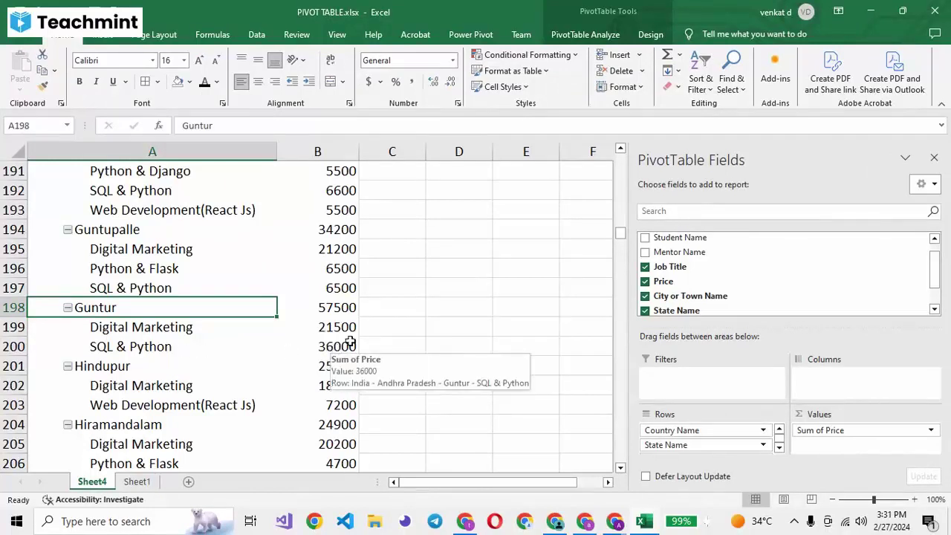
pyautogui.click(332, 309)
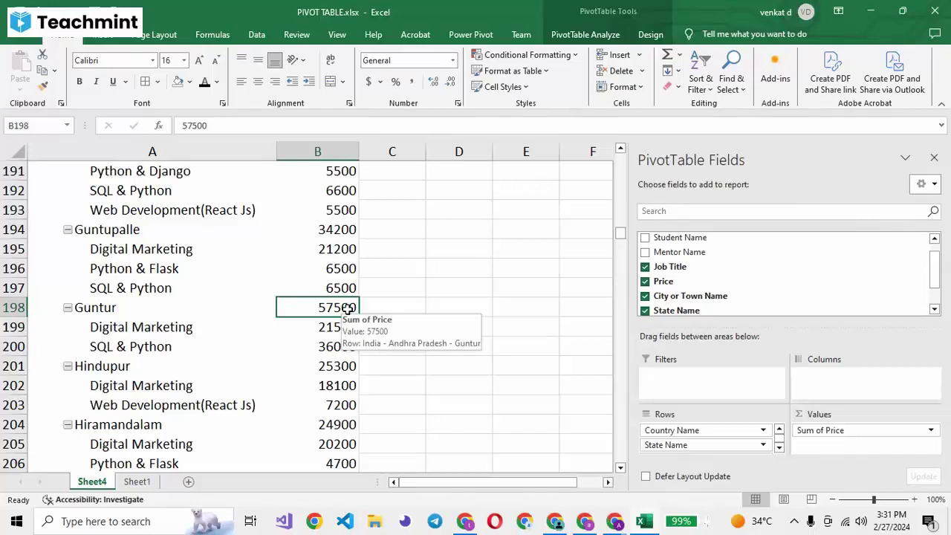
# Add Mentor Name beneath Job Title and locate Guntur again with Find 'guntur'
pyautogui.click(645, 253)
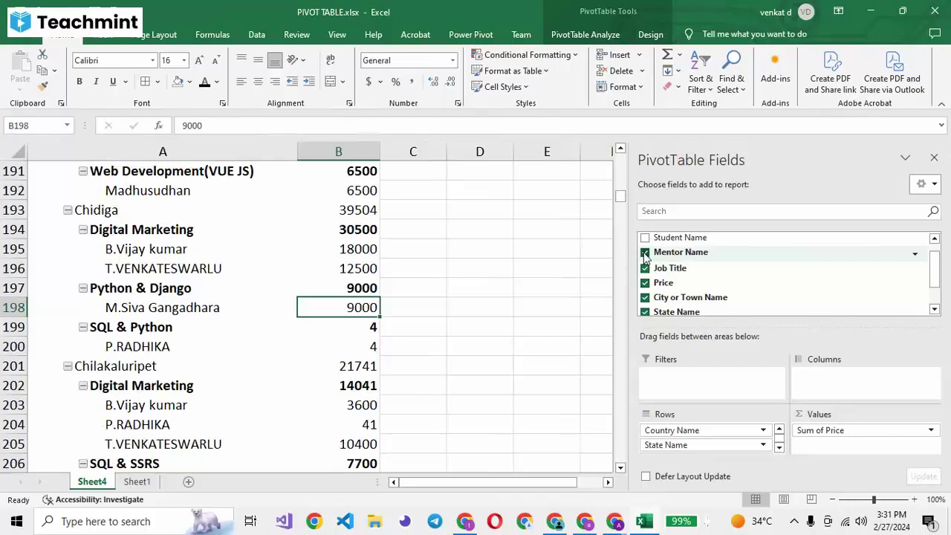
pyautogui.hotkey('ctrl', 'g')
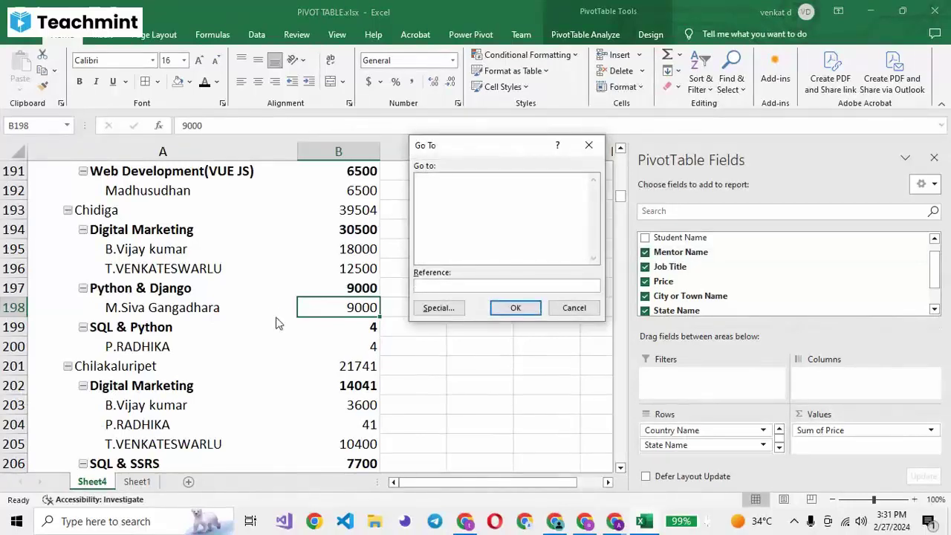
pyautogui.click(589, 145)
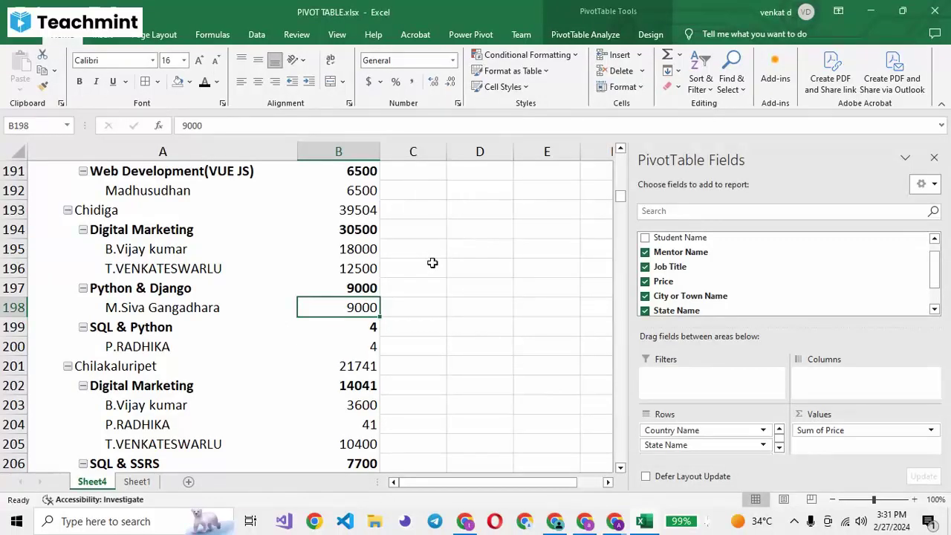
pyautogui.hotkey('ctrl', 'f')
pyautogui.click(562, 324)
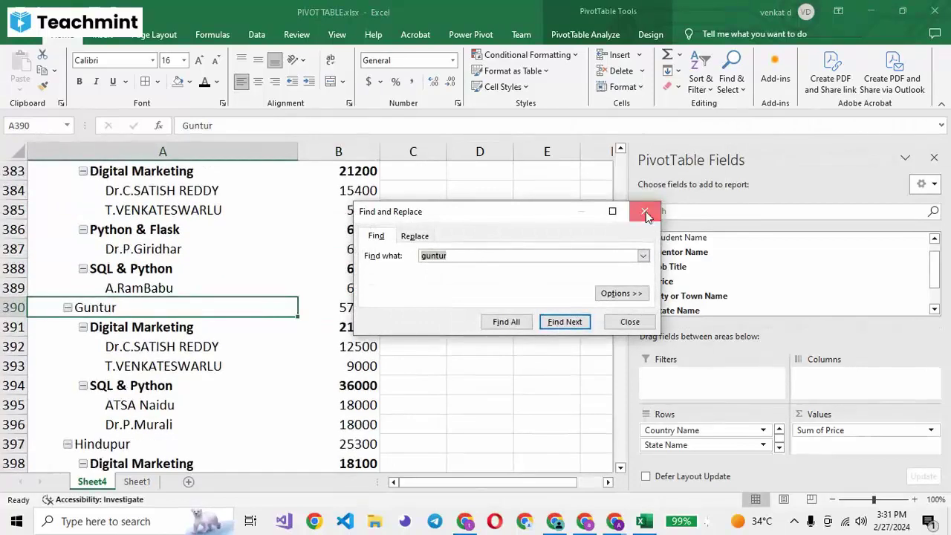
pyautogui.click(644, 211)
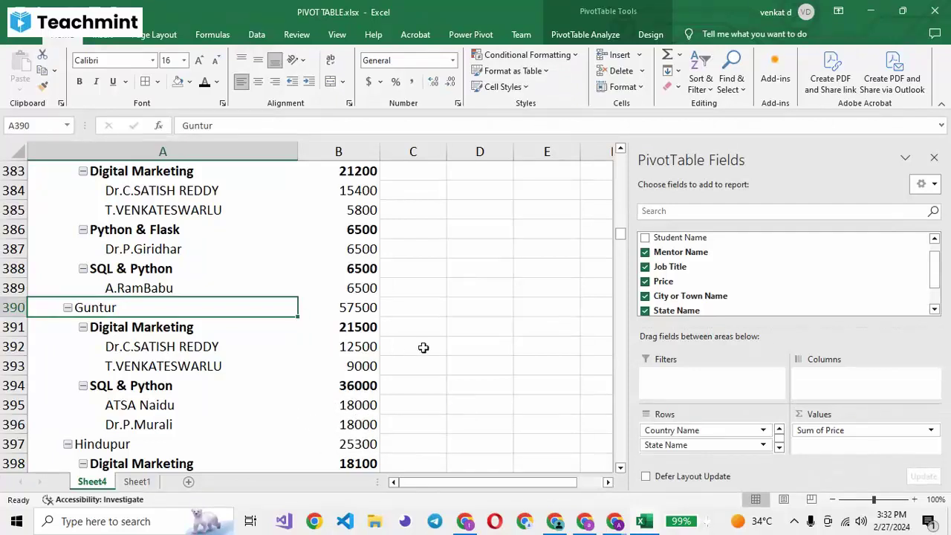
# Collapse the city groups Guntur, Hindupur, Hiramandalam, Hukumpeta, Ibrahimpatnam, Ichchapuram and Jaggaiahpet
pyautogui.click(68, 308)
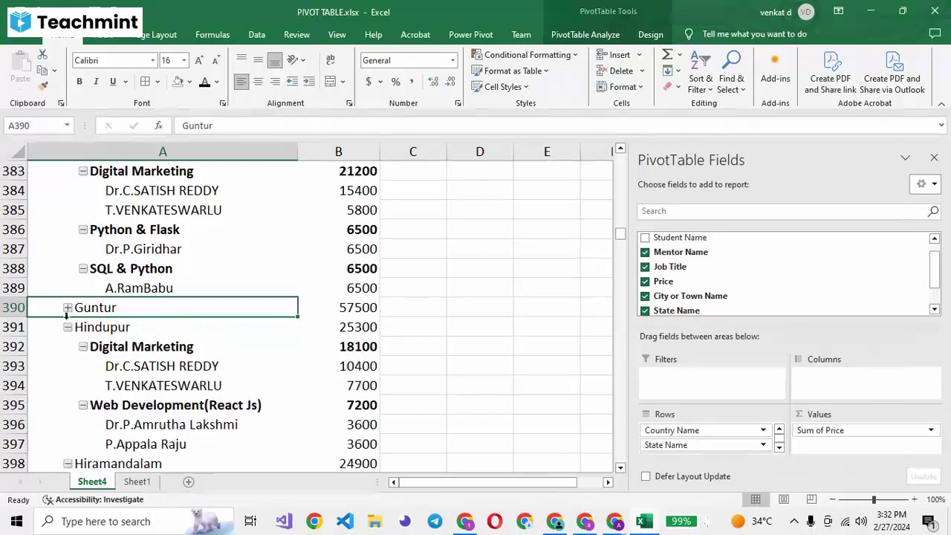
pyautogui.click(68, 327)
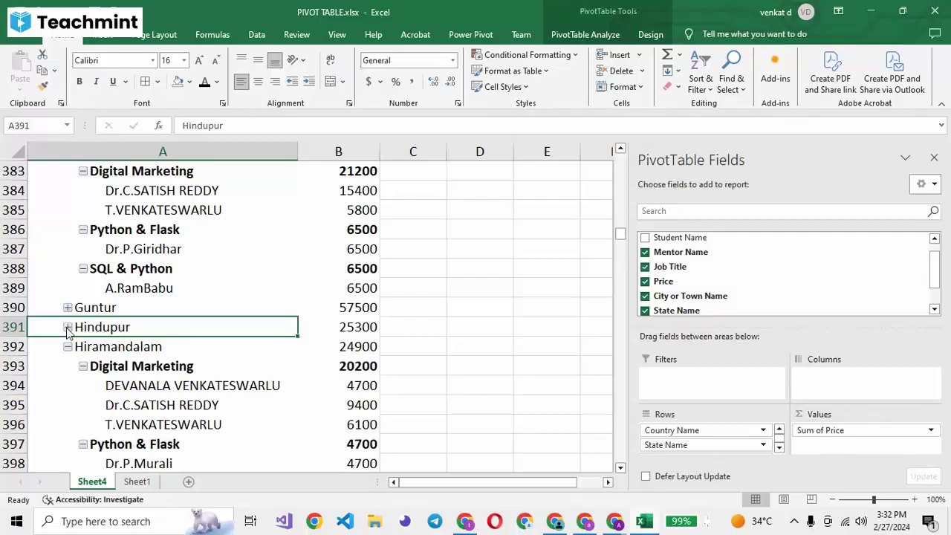
pyautogui.click(68, 347)
pyautogui.click(67, 365)
pyautogui.click(68, 386)
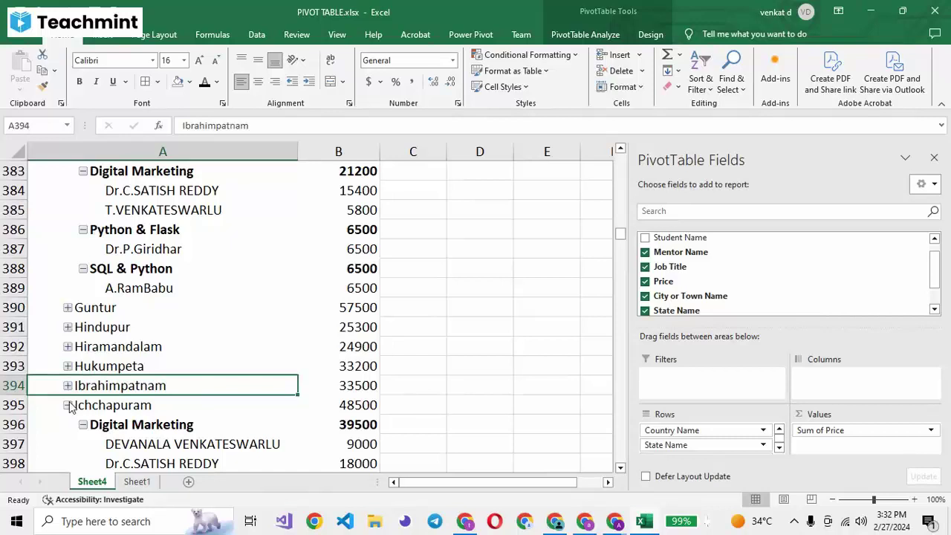
pyautogui.click(67, 405)
pyautogui.click(67, 424)
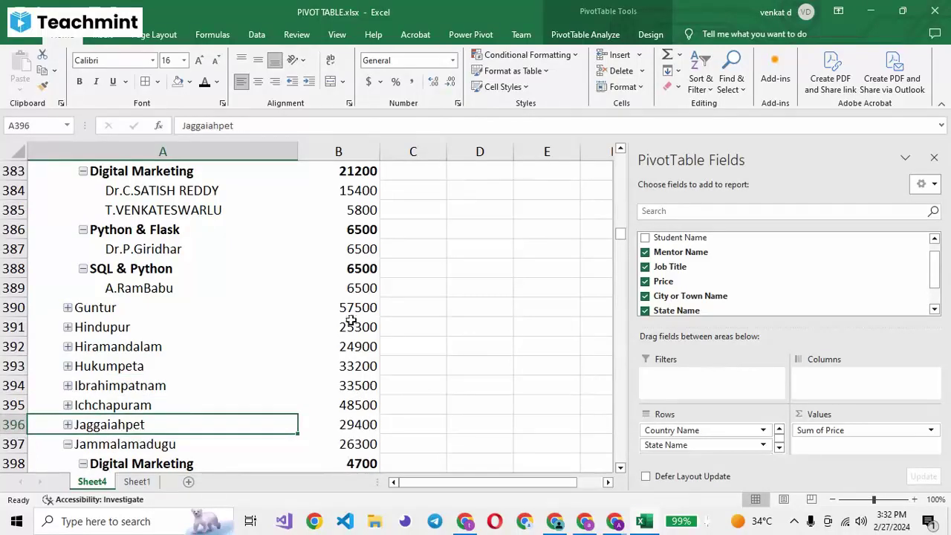
# Re-expand Guntur, collapse its Digital Marketing group, and return to the top of the pivot
pyautogui.click(67, 307)
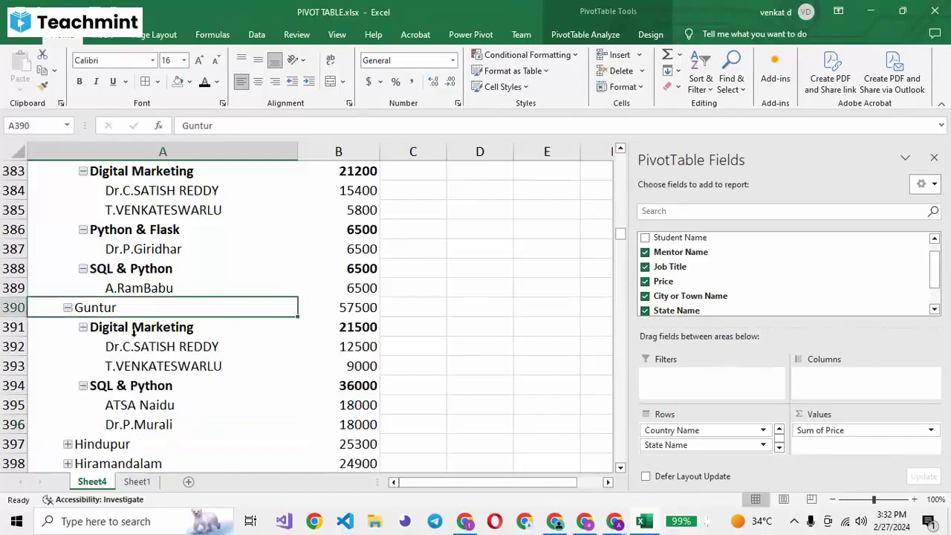
pyautogui.click(83, 327)
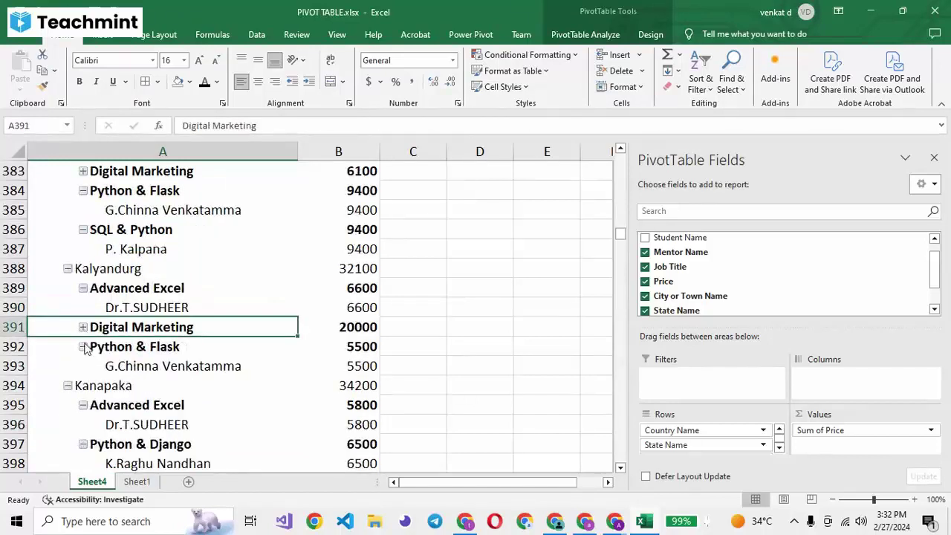
pyautogui.click(83, 346)
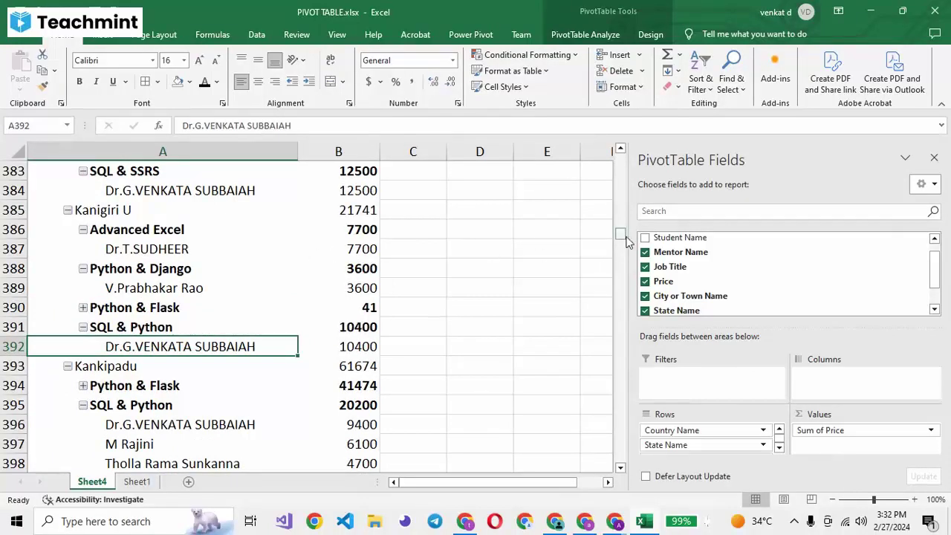
pyautogui.moveTo(622, 239); pyautogui.dragTo(617, 158)
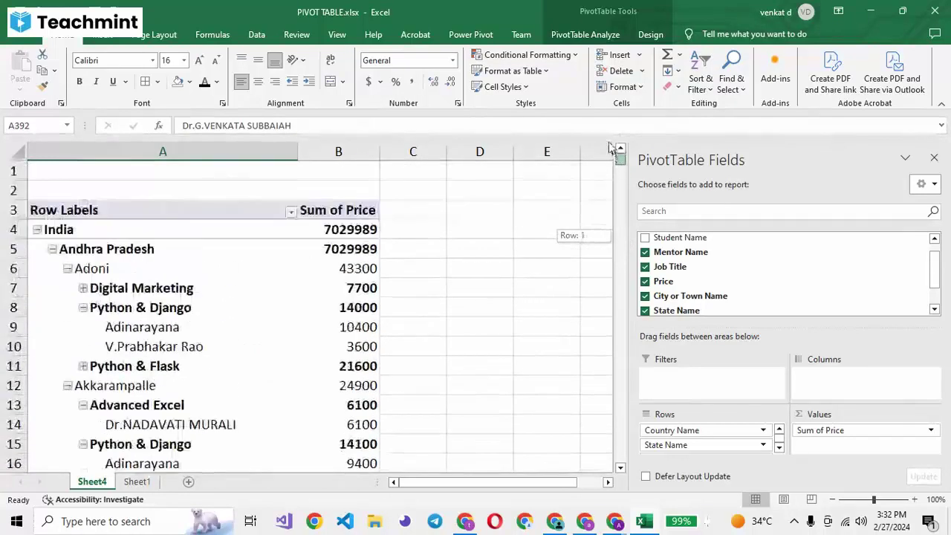
# Collapse Andhra Pradesh, check the Sheet1 source data, then re-expand Andhra Pradesh on Sheet4
pyautogui.click(42, 253)
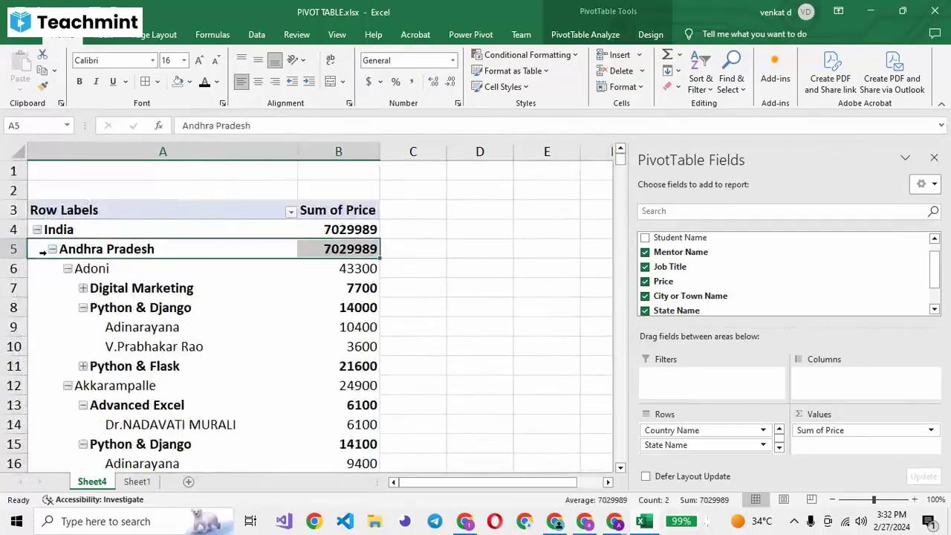
pyautogui.click(52, 249)
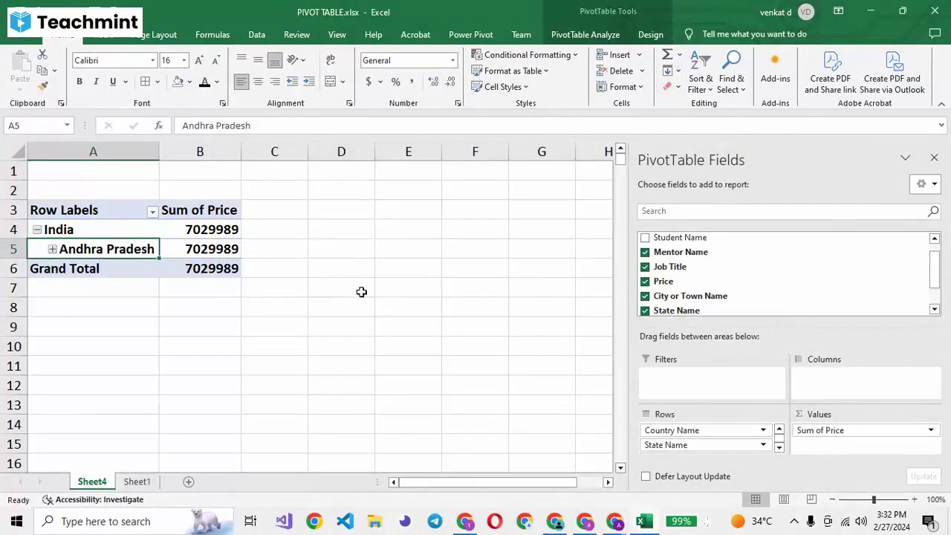
pyautogui.click(138, 481)
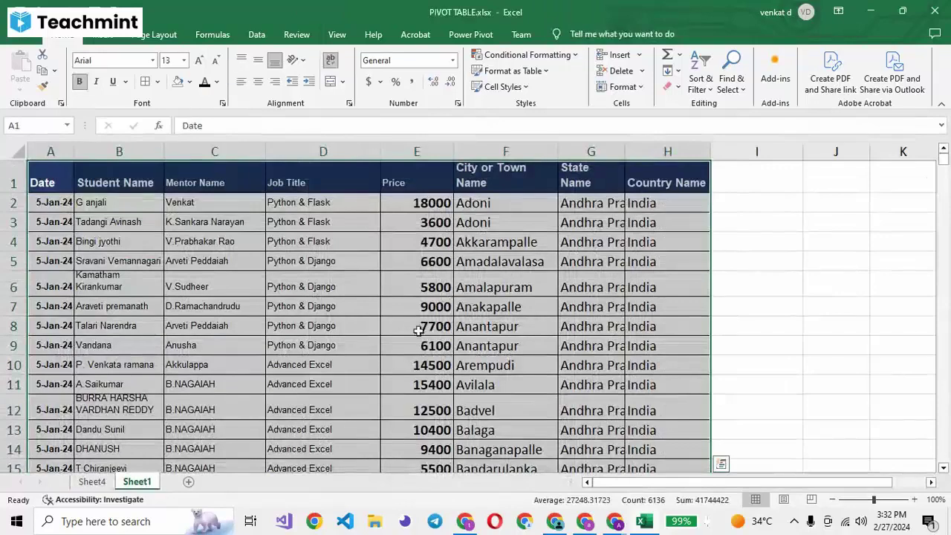
pyautogui.click(92, 481)
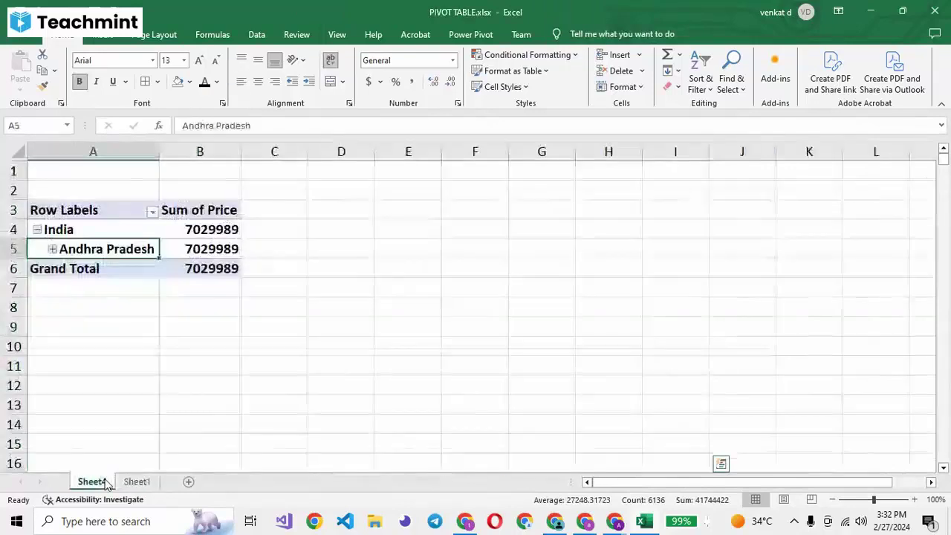
pyautogui.click(52, 250)
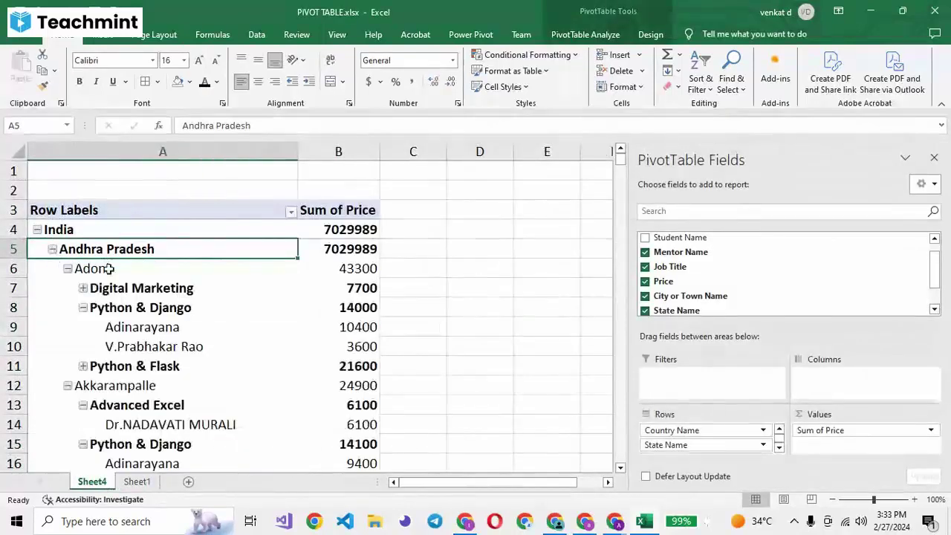
# Collapse Adoni through Anakapalle, then expand Adoni and its Digital Marketing mentor
pyautogui.click(68, 269)
pyautogui.click(68, 288)
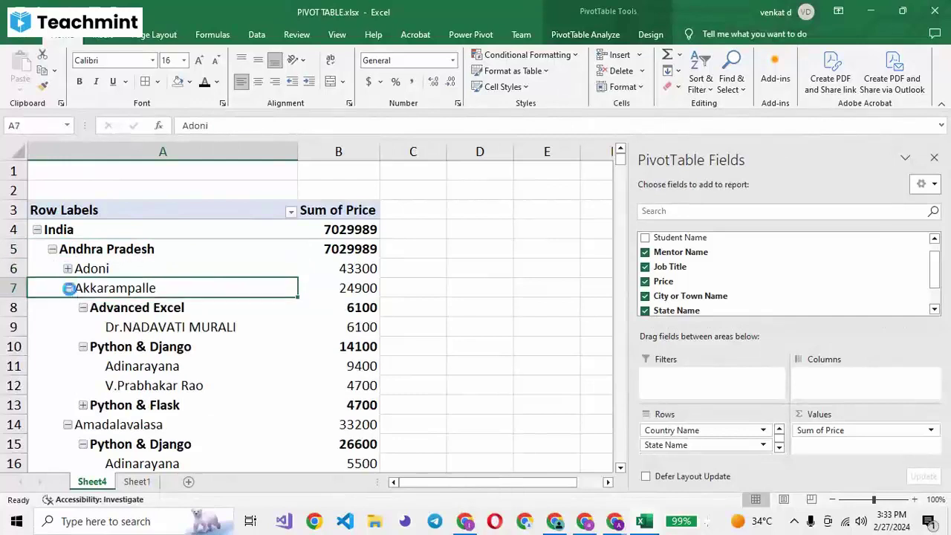
pyautogui.click(68, 308)
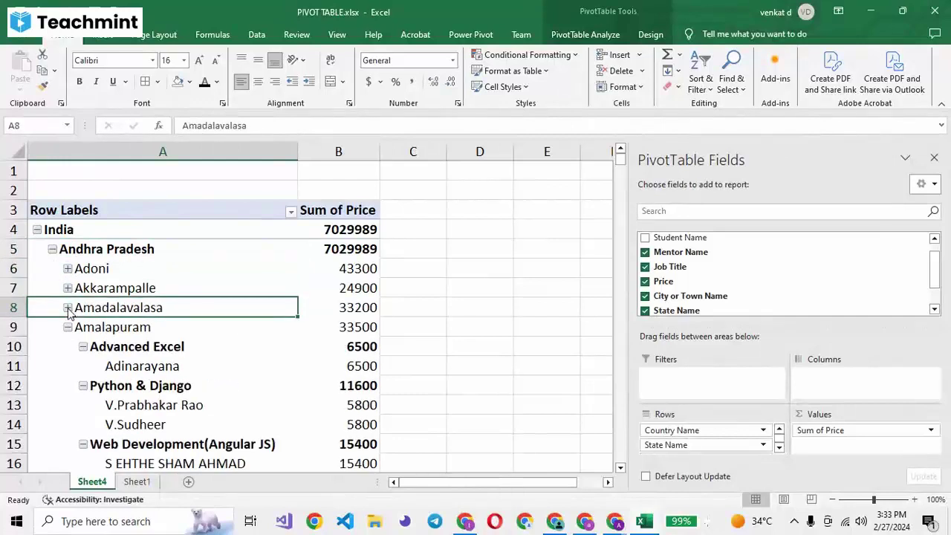
pyautogui.click(68, 327)
pyautogui.click(67, 347)
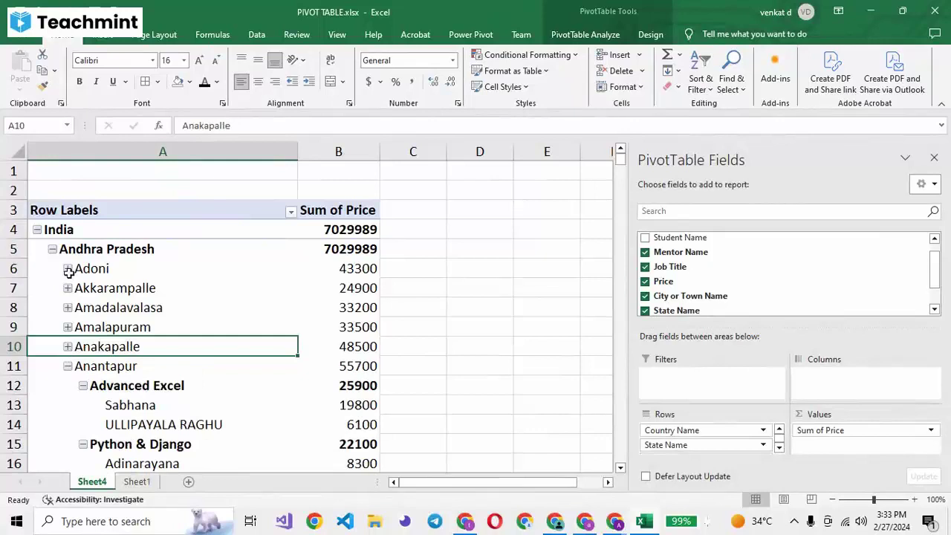
pyautogui.click(68, 272)
pyautogui.click(68, 270)
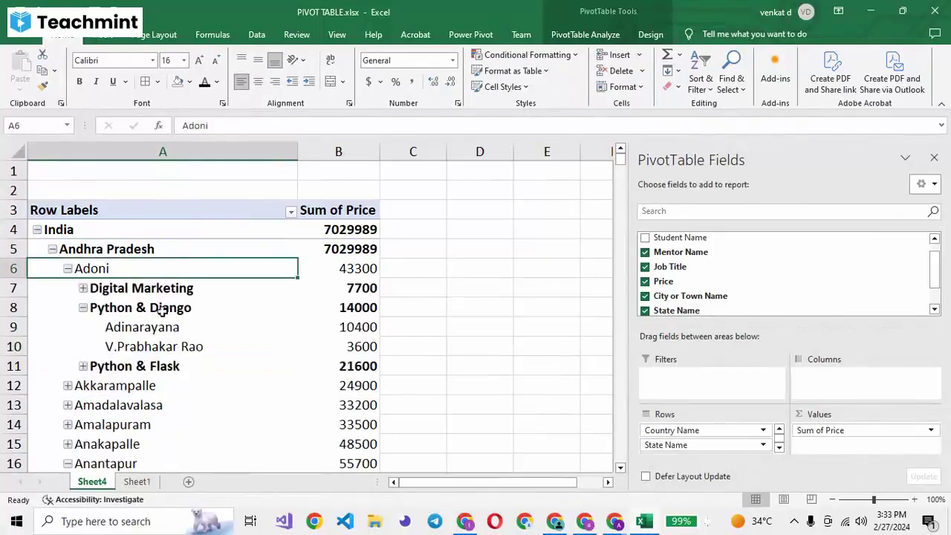
pyautogui.click(83, 289)
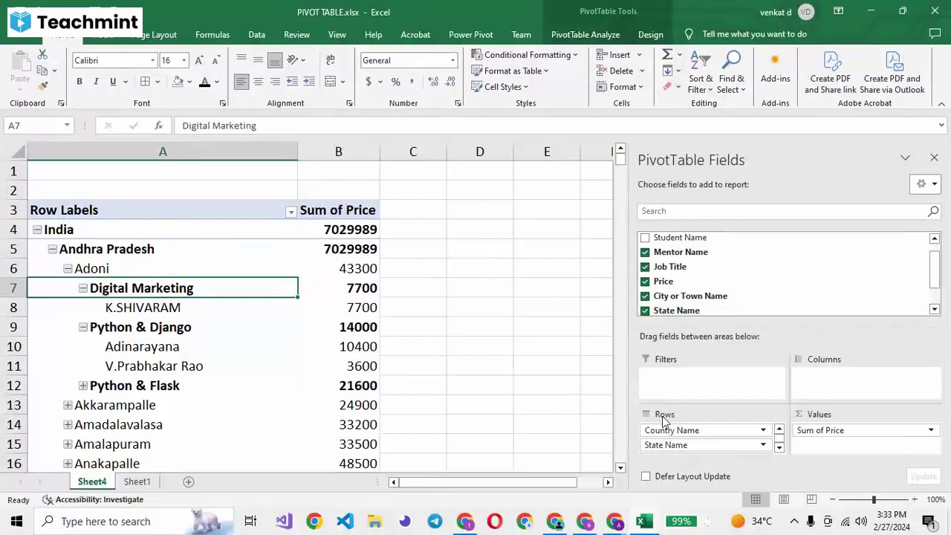
# Collapse the entire pivot down to the single India row totalling 7029989
pyautogui.click(779, 448)
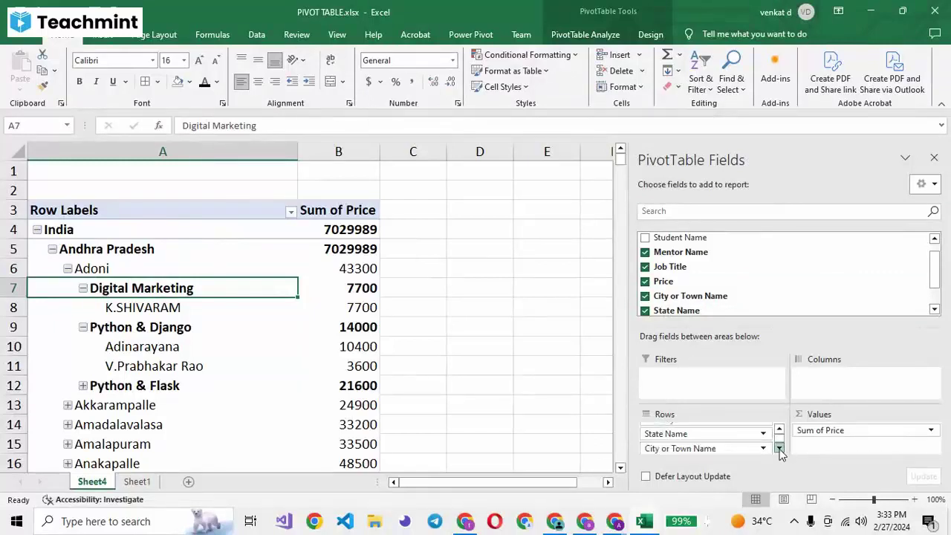
pyautogui.click(779, 449)
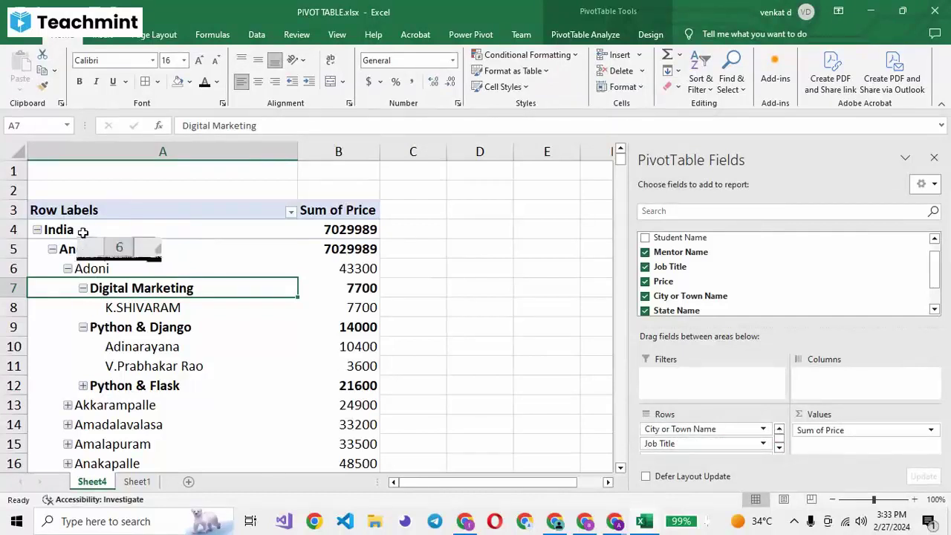
pyautogui.click(779, 429)
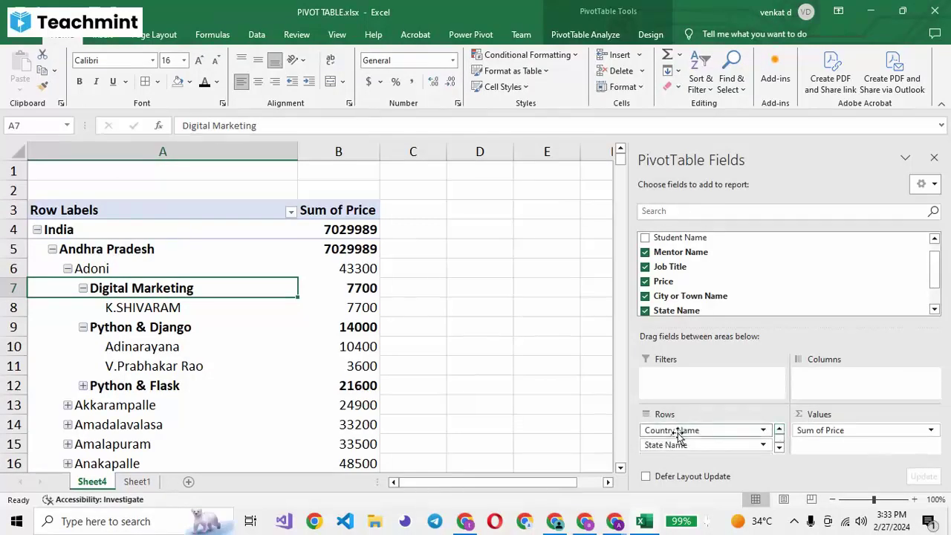
pyautogui.click(779, 448)
pyautogui.click(779, 450)
pyautogui.click(779, 450)
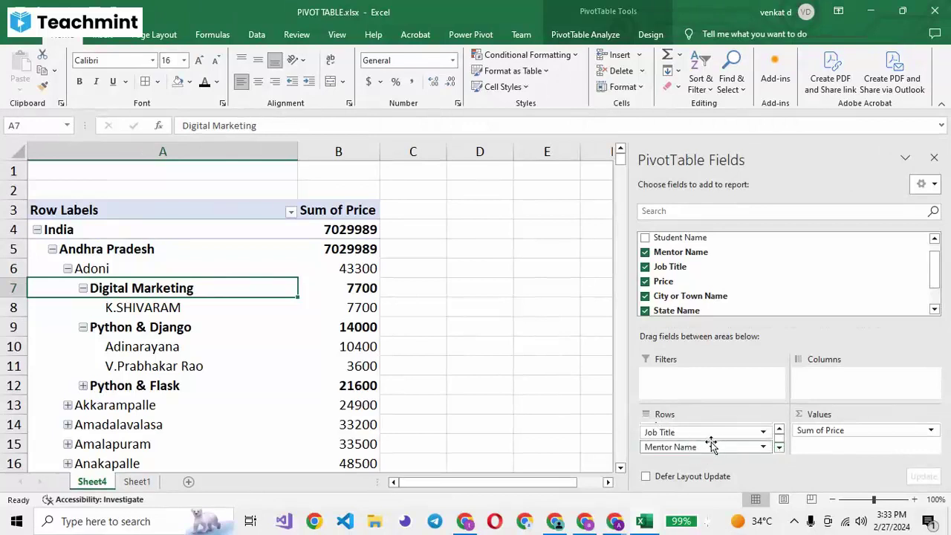
pyautogui.click(36, 229)
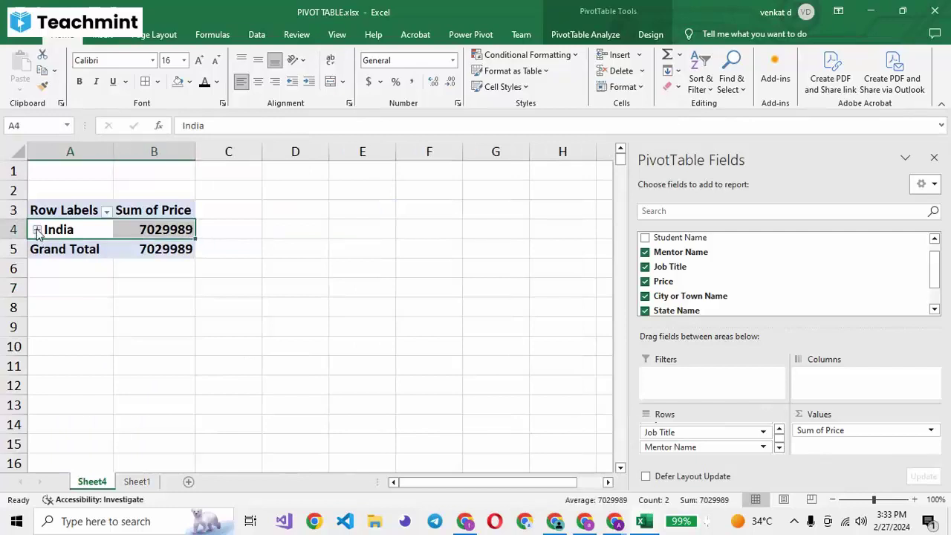
# Expand India and Andhra Pradesh back out to list the cities
pyautogui.click(37, 230)
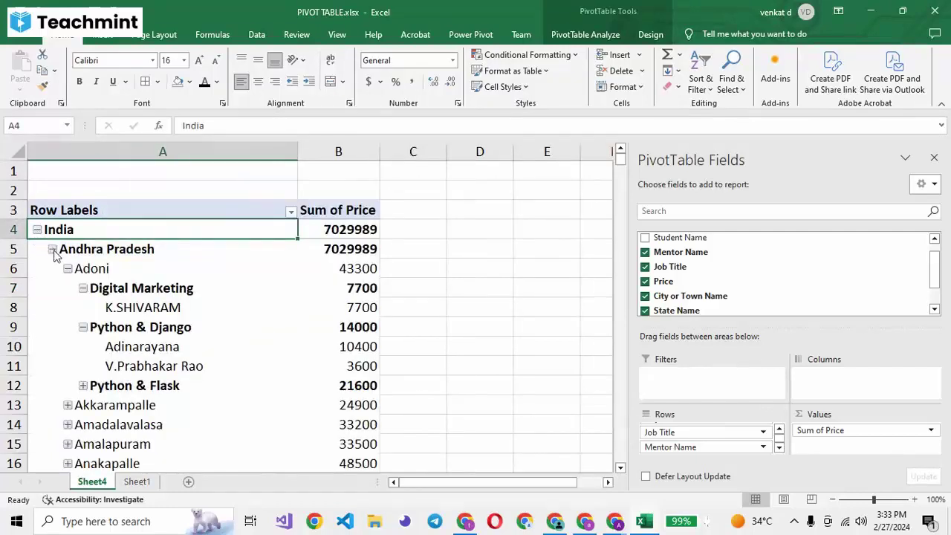
pyautogui.click(52, 249)
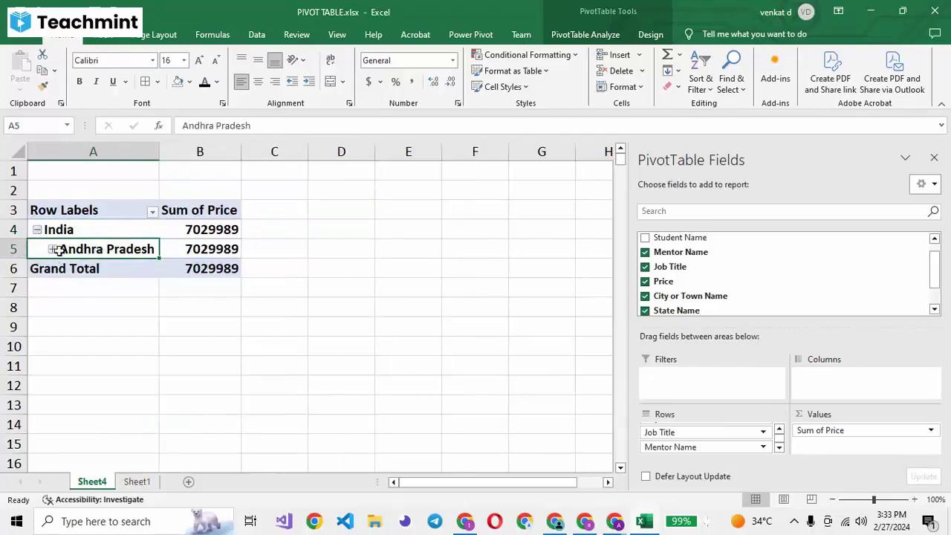
pyautogui.click(52, 249)
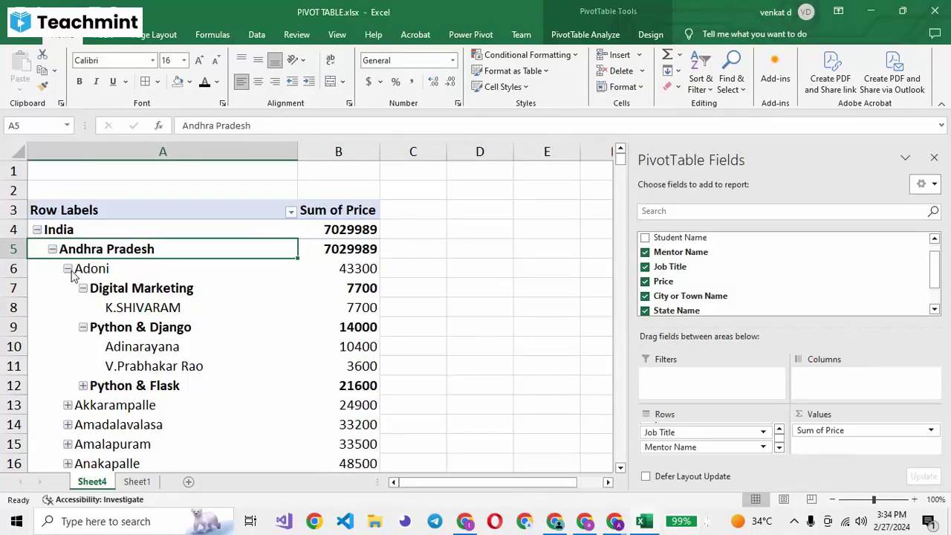
# Collapse Adoni, Anantapur and Arempudi, then show Adoni's job titles with Digital Marketing and Python & Django collapsed
pyautogui.click(68, 268)
pyautogui.click(67, 366)
pyautogui.click(68, 385)
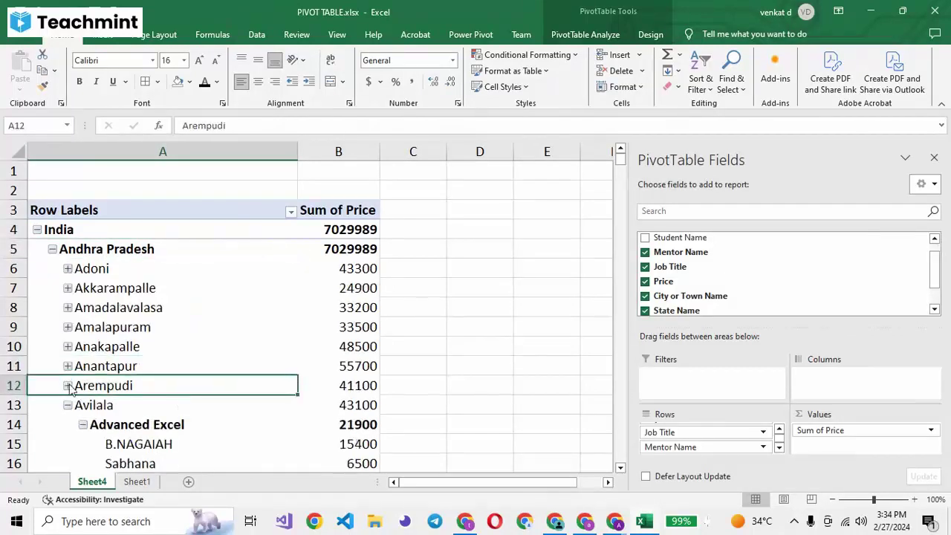
pyautogui.click(68, 269)
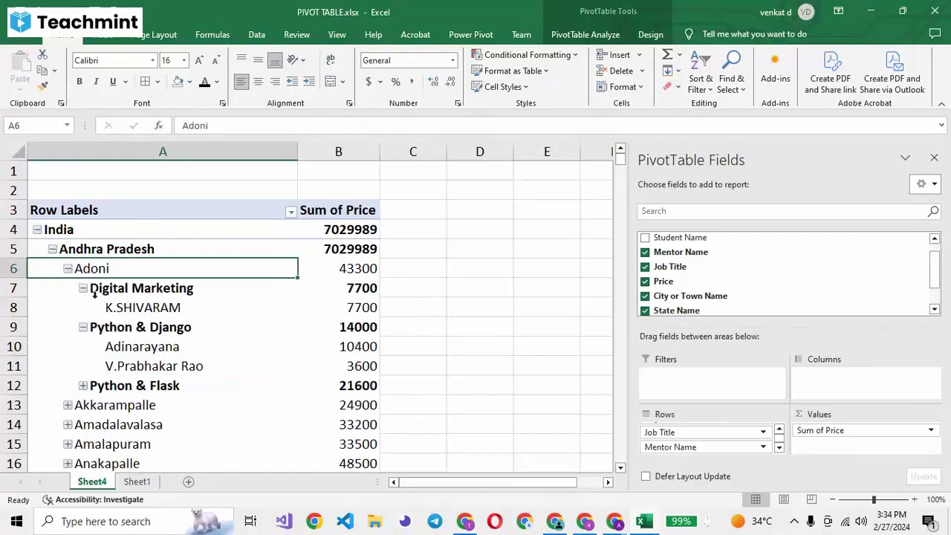
pyautogui.click(83, 288)
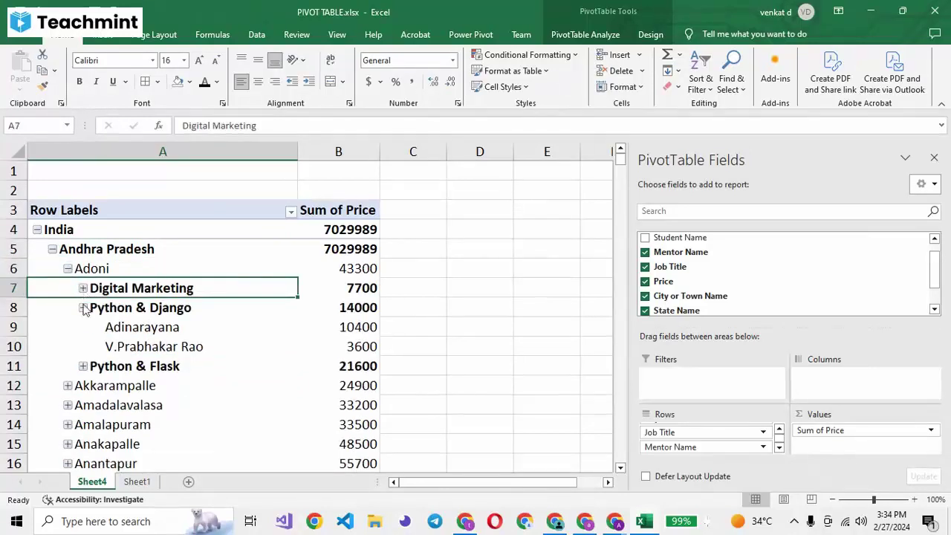
pyautogui.click(83, 308)
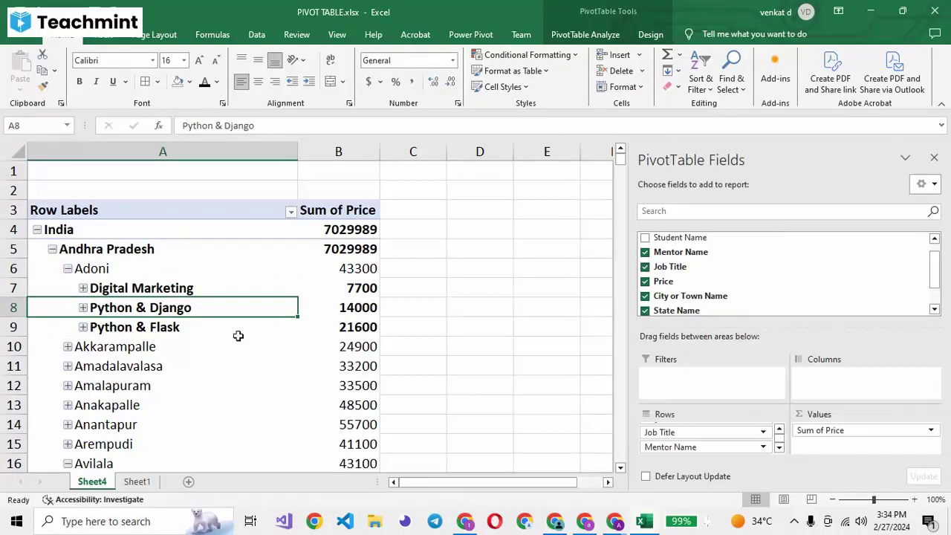
# Expand all Adoni job titles and show details behind Python & Django's 14000, creating Sheet5
pyautogui.click(84, 327)
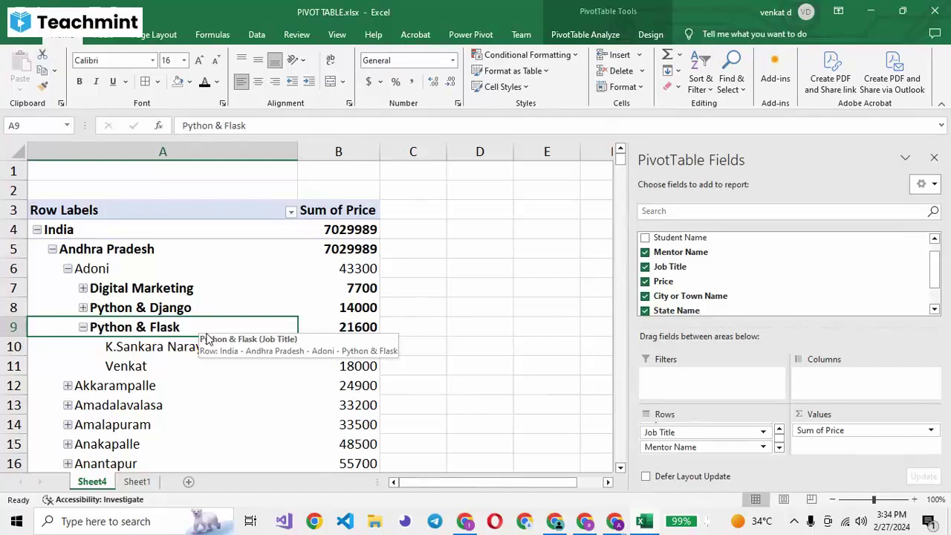
pyautogui.rightClick(220, 325)
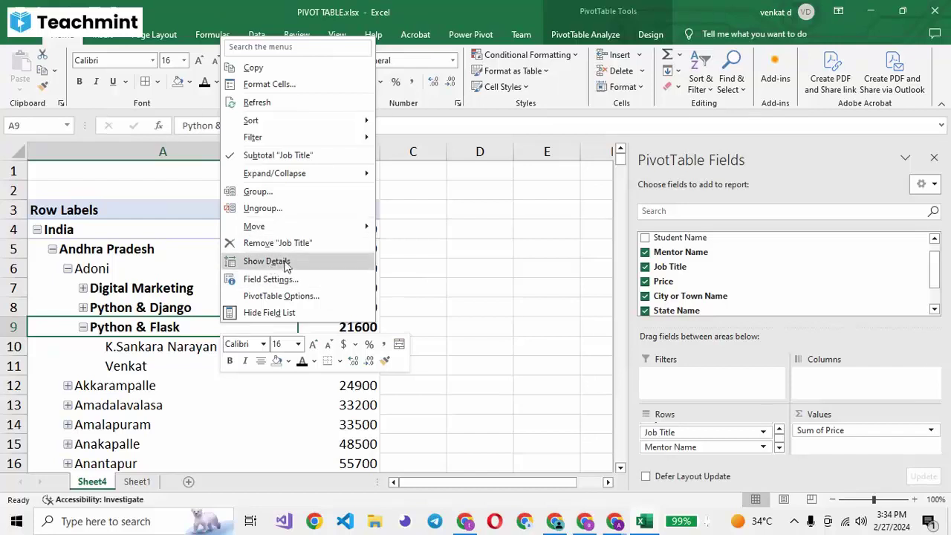
pyautogui.click(277, 265)
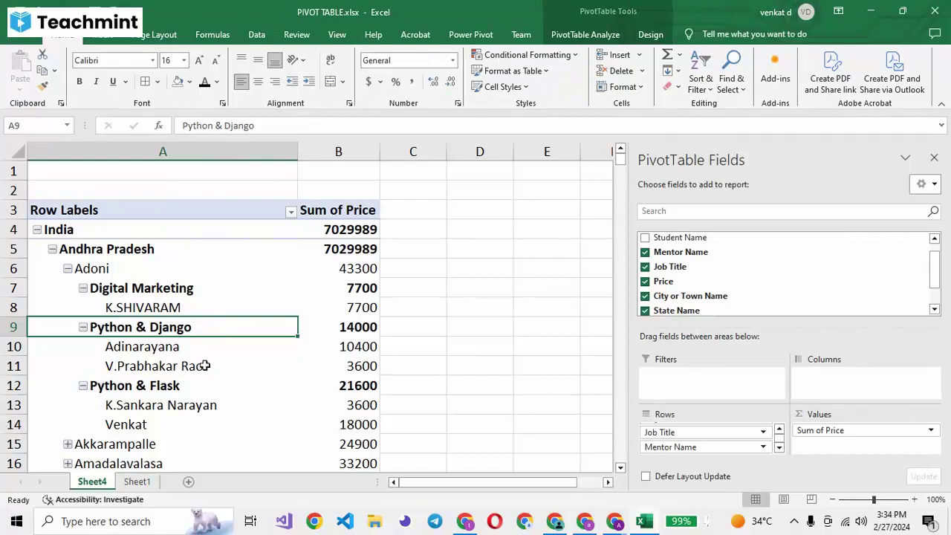
pyautogui.rightClick(351, 331)
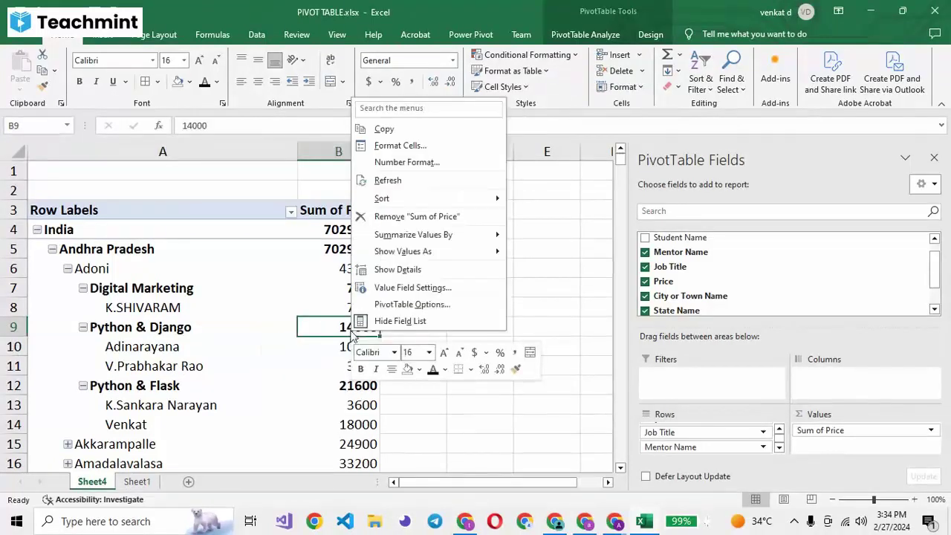
pyautogui.click(398, 269)
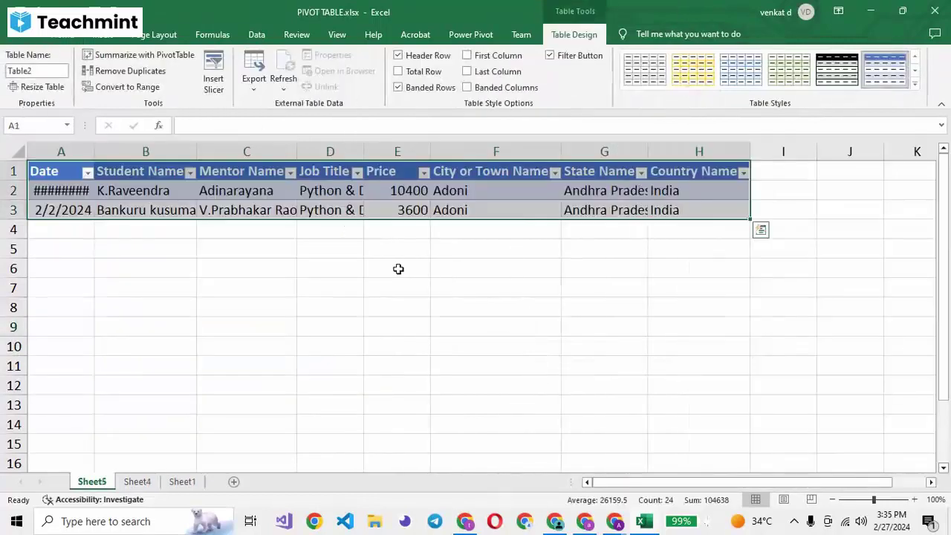
# Widen column D on Sheet5 so both Python & Django job titles display in full
pyautogui.click(226, 248)
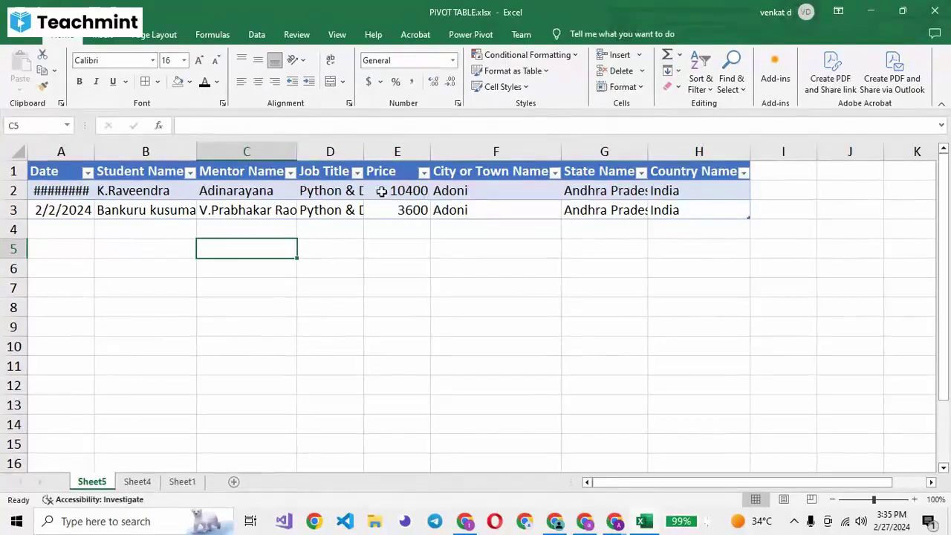
pyautogui.doubleClick(364, 151)
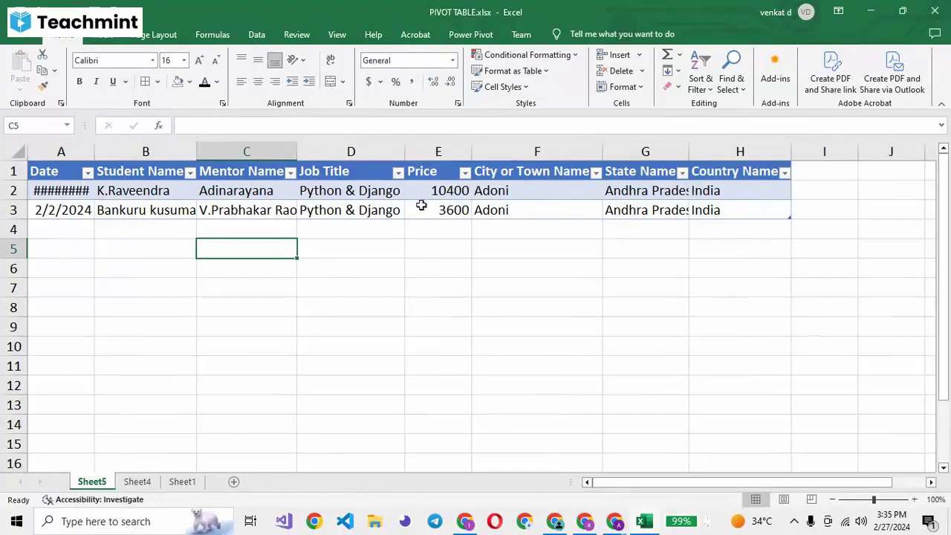
pyautogui.click(132, 484)
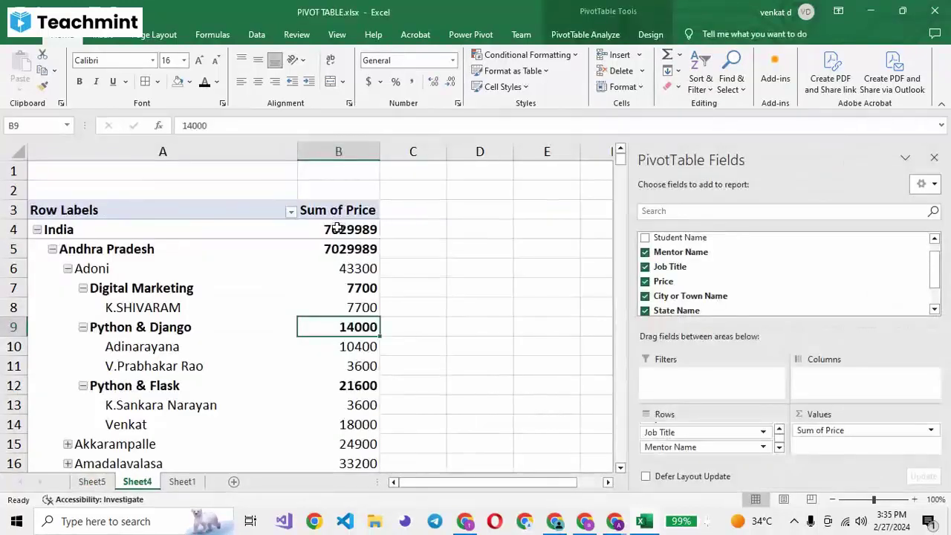
pyautogui.click(340, 232)
pyautogui.rightClick(339, 231)
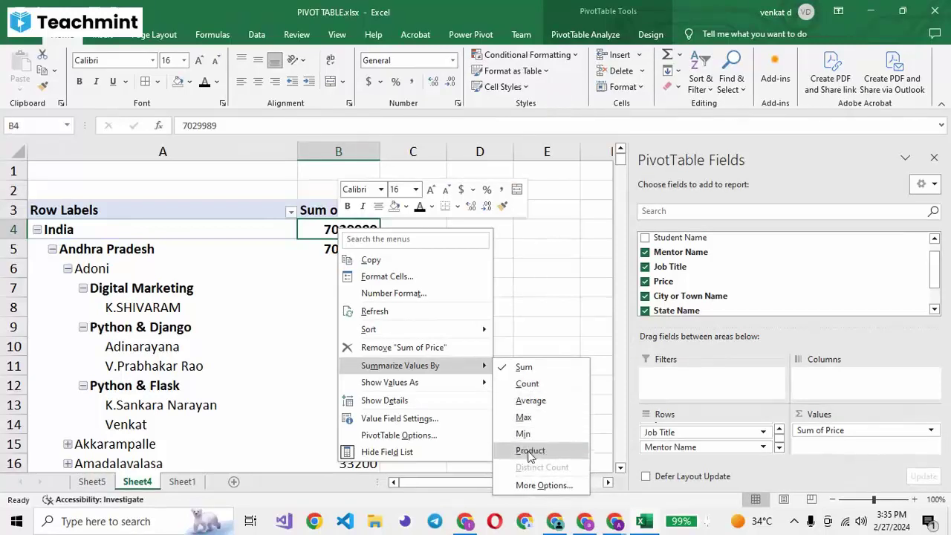
pyautogui.moveTo(400, 365)
pyautogui.click(524, 451)
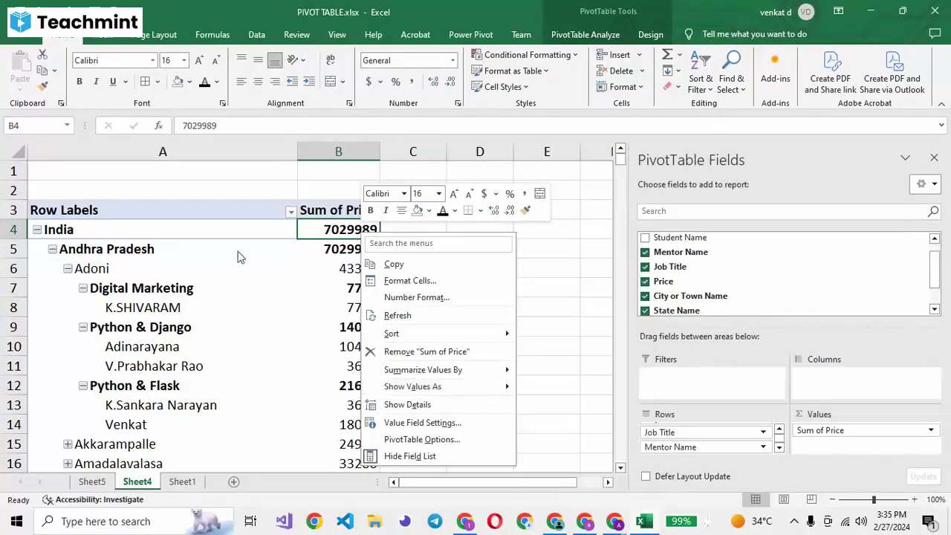
pyautogui.press('Escape')
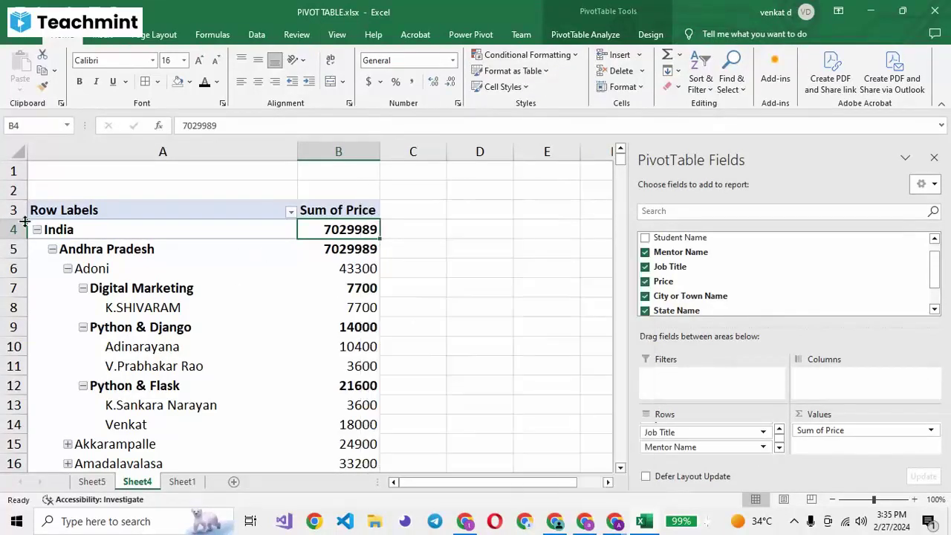
# Collapse India and remove Mentor Name, City or Town Name, State Name and Country Name, leaving Job Title rows
pyautogui.click(36, 230)
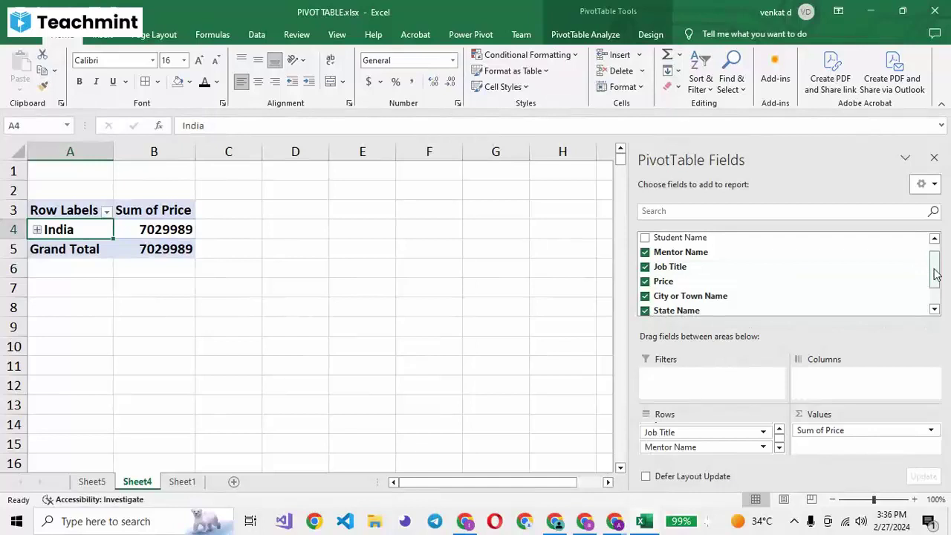
pyautogui.moveTo(934, 273); pyautogui.dragTo(934, 260)
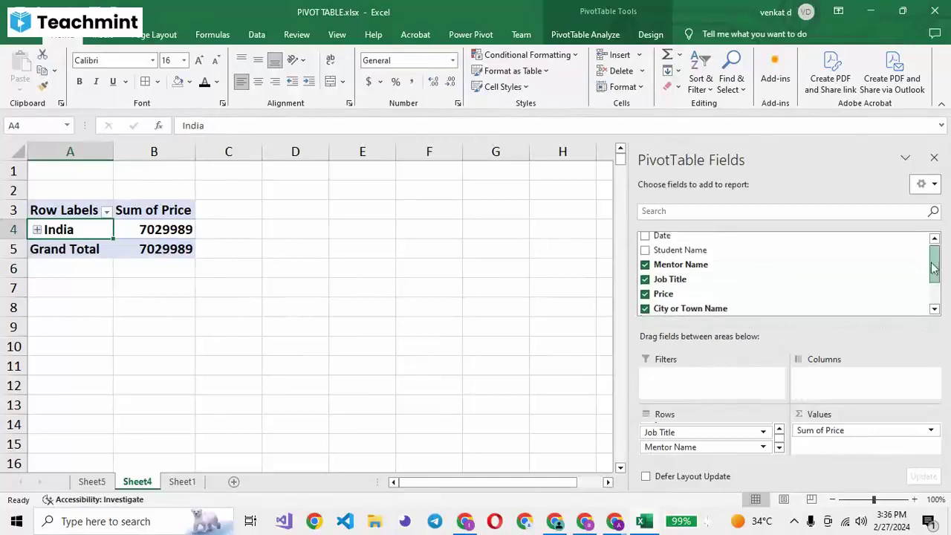
pyautogui.click(646, 267)
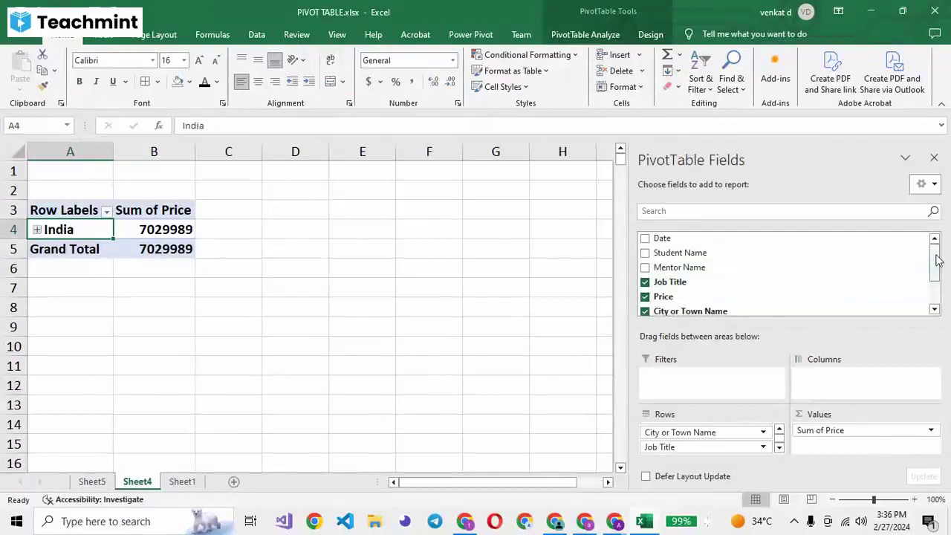
pyautogui.scroll(-2, 648, 270)
pyautogui.click(645, 264)
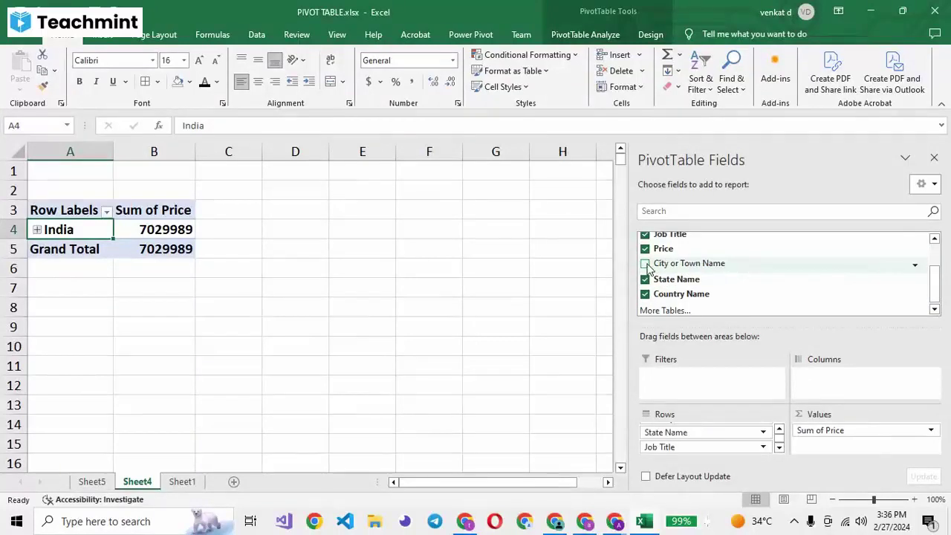
pyautogui.click(645, 279)
pyautogui.click(645, 293)
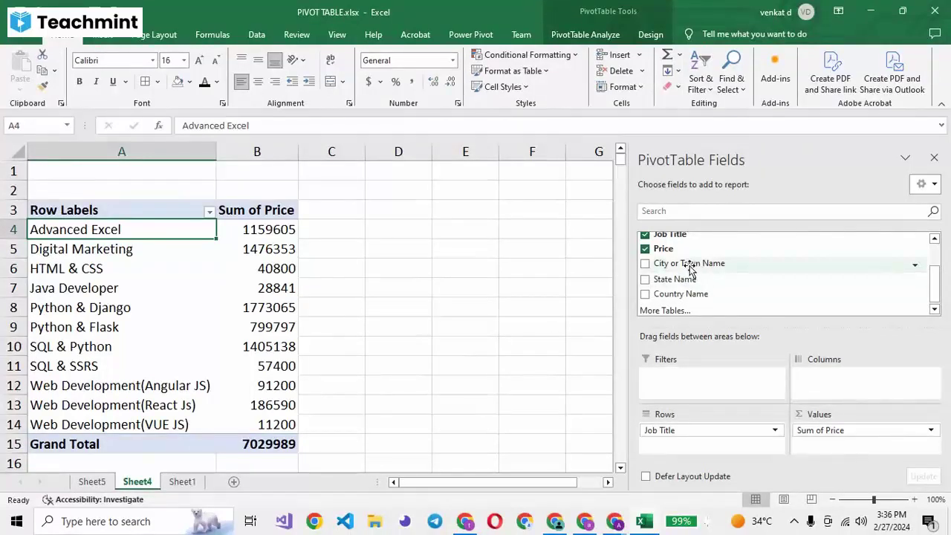
# Move City or Town Name into the pivot columns and check Advanced Excel prices across cities
pyautogui.moveTo(689, 264); pyautogui.dragTo(846, 379)
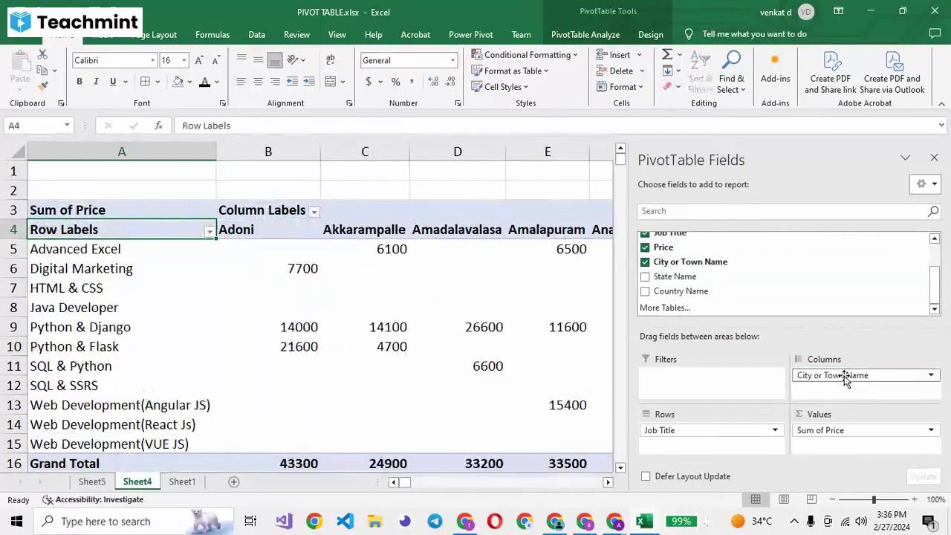
pyautogui.click(934, 160)
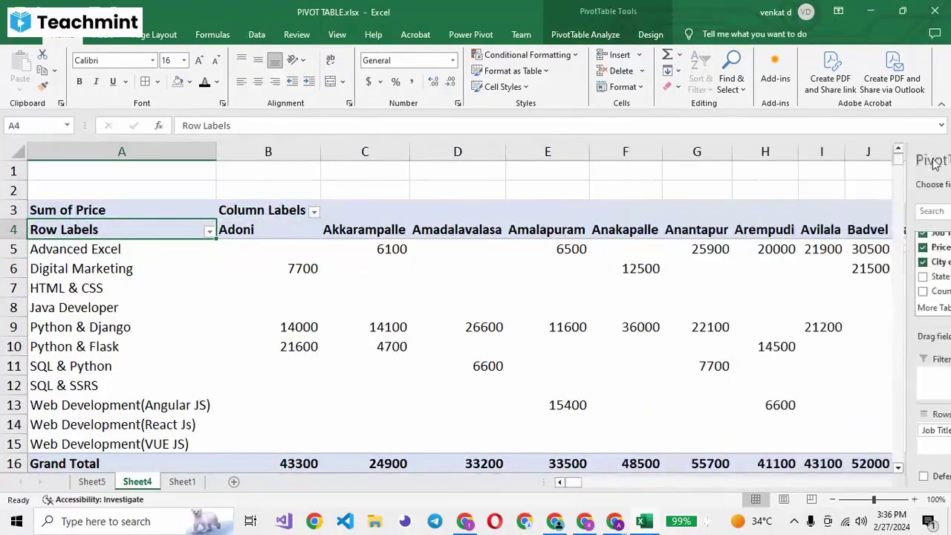
pyautogui.click(94, 249)
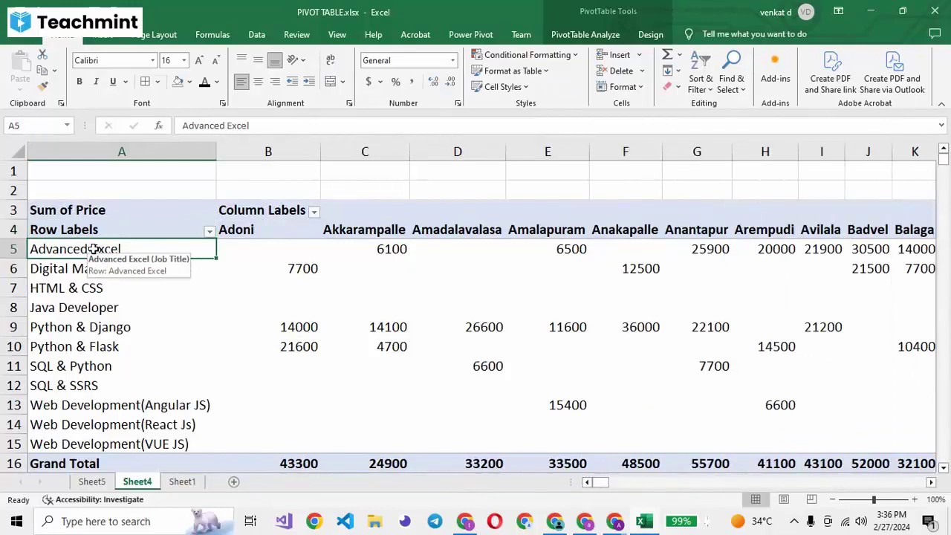
pyautogui.click(297, 249)
pyautogui.click(387, 249)
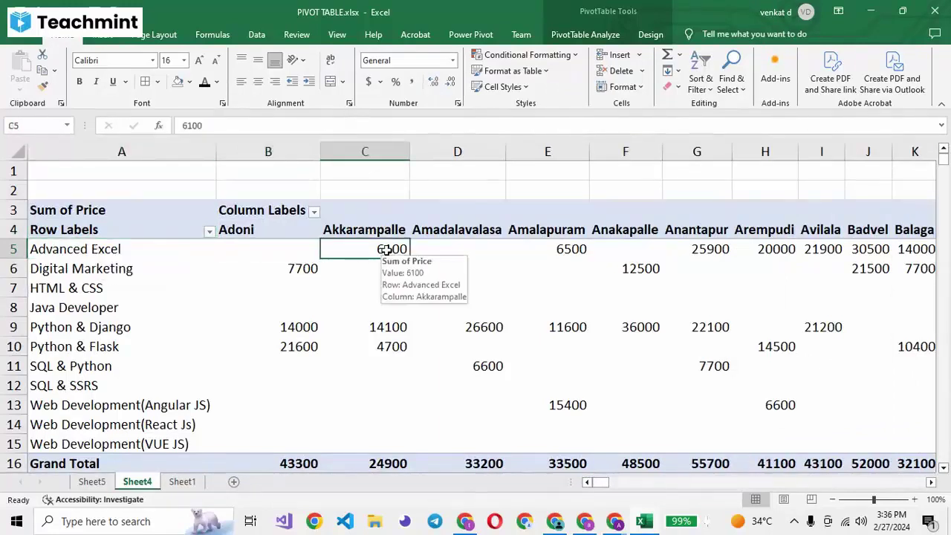
pyautogui.click(476, 251)
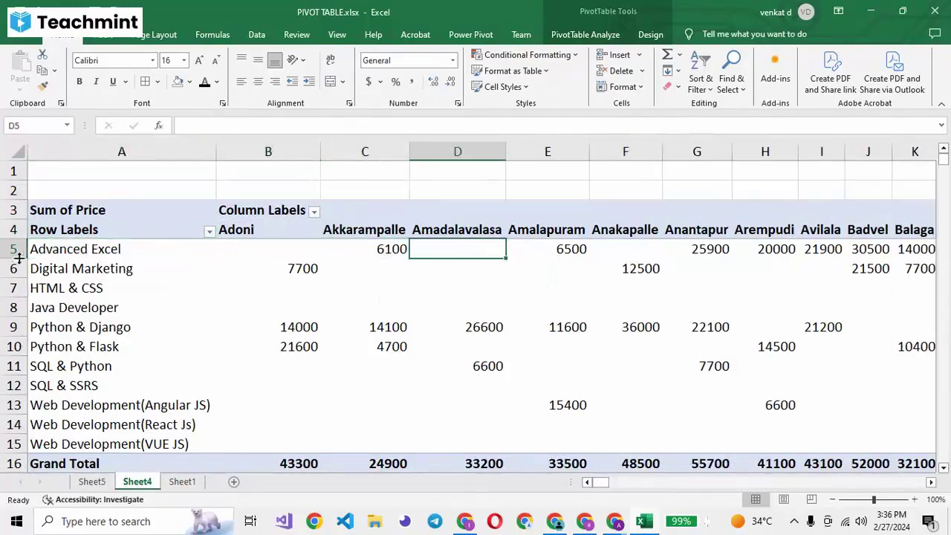
# Fill the whole Advanced Excel row (row 5) dark orange and check it across the cities
pyautogui.click(11, 249)
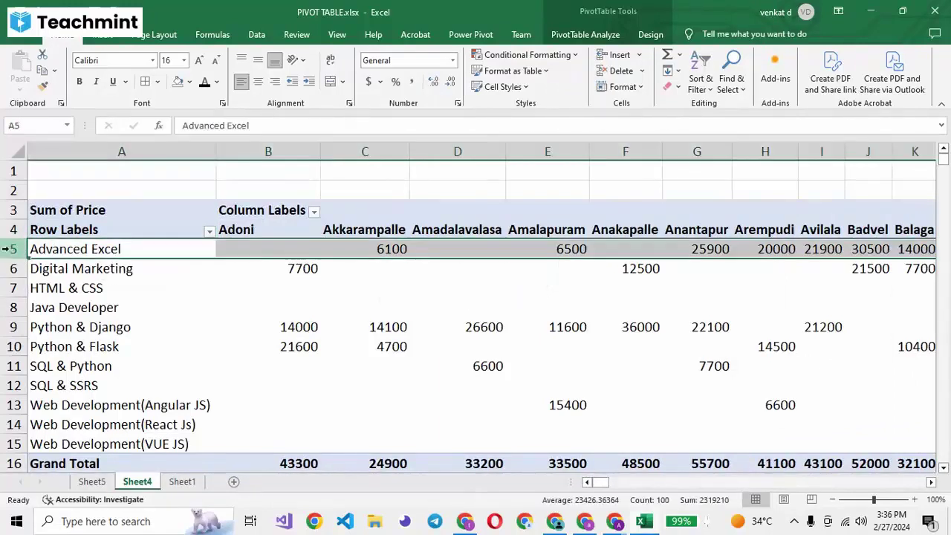
pyautogui.click(189, 82)
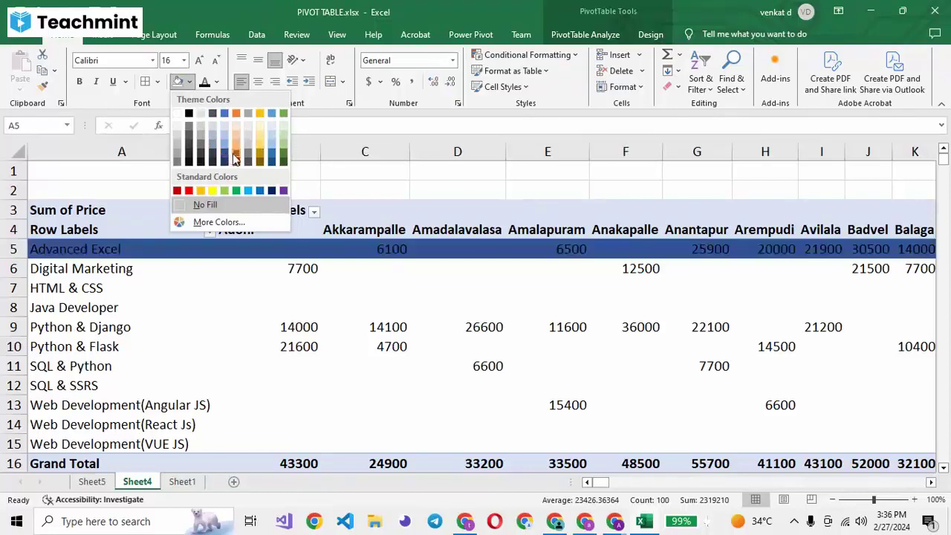
pyautogui.click(237, 148)
pyautogui.click(125, 249)
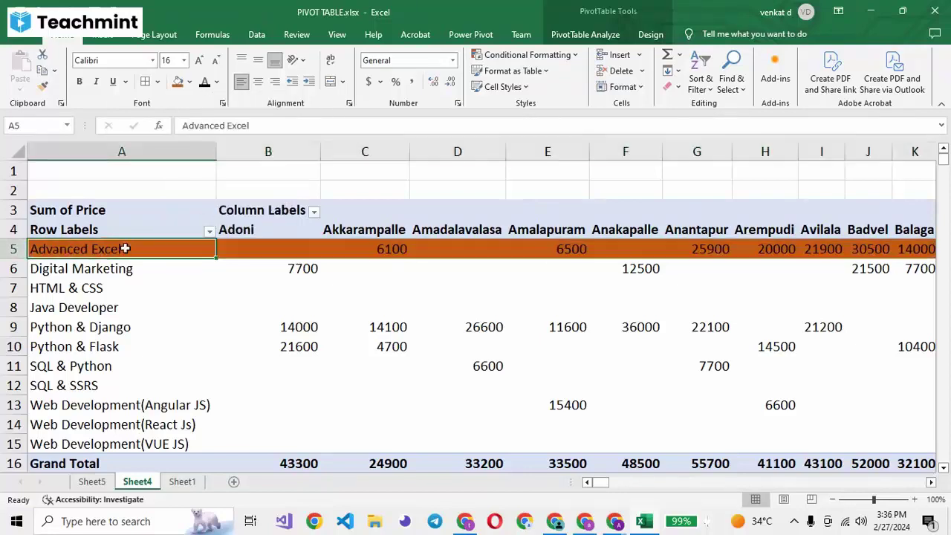
pyautogui.press('Right')
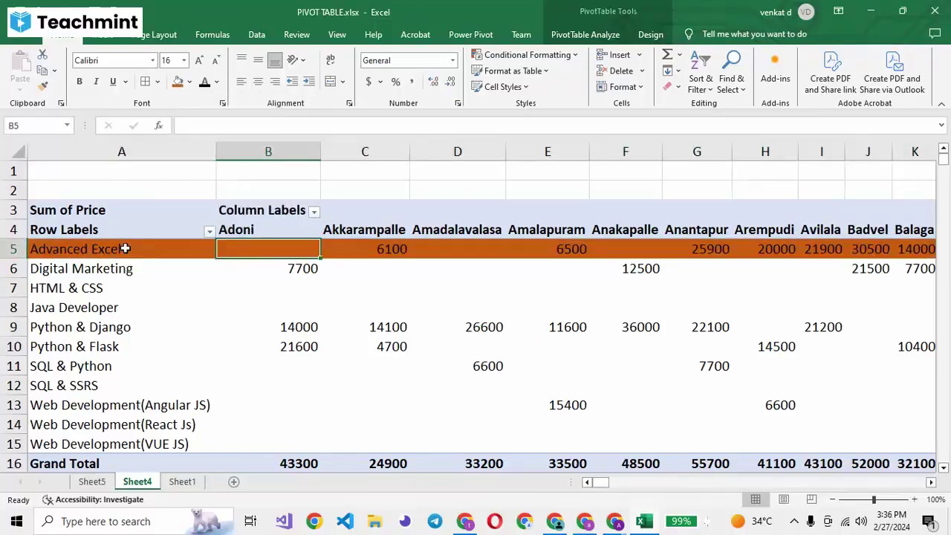
pyautogui.press('Right')
pyautogui.press('Right')
pyautogui.press('Right')
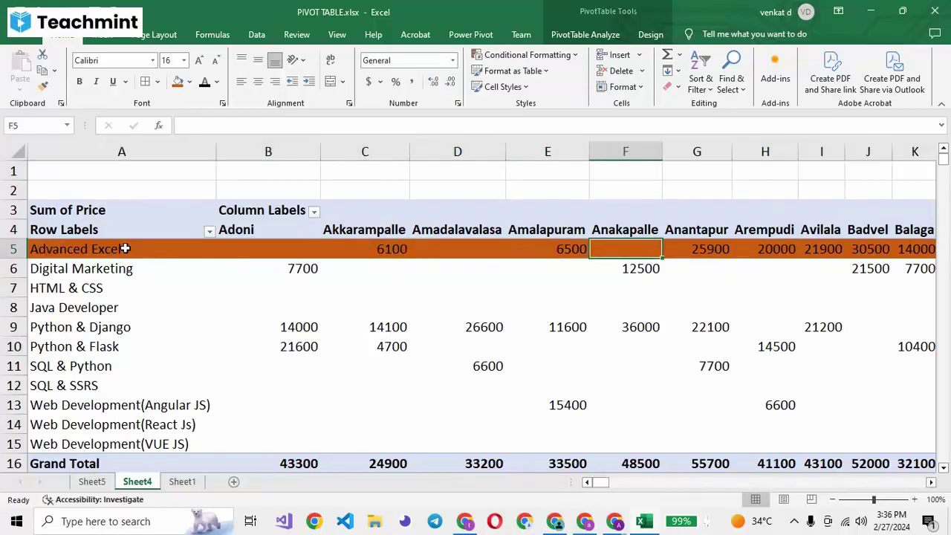
pyautogui.press('Right')
pyautogui.press('Right')
pyautogui.press('Right')
pyautogui.press('Right')
pyautogui.press('Right')
pyautogui.press('Right')
pyautogui.press('Right')
pyautogui.press('Right')
pyautogui.press('Right')
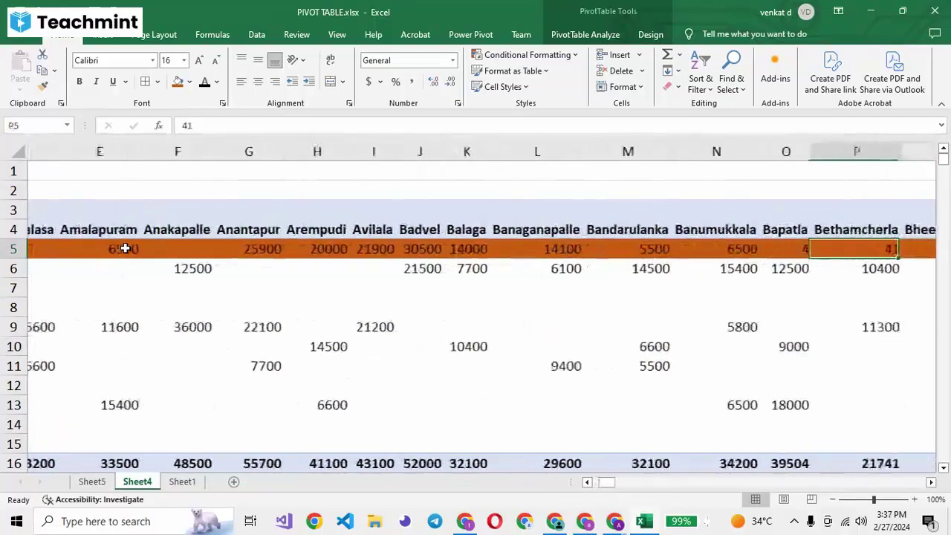
pyautogui.press('Right')
pyautogui.press('Right')
pyautogui.press('Right')
pyautogui.press('Right')
pyautogui.press('Right')
pyautogui.press('Right')
pyautogui.press('Right')
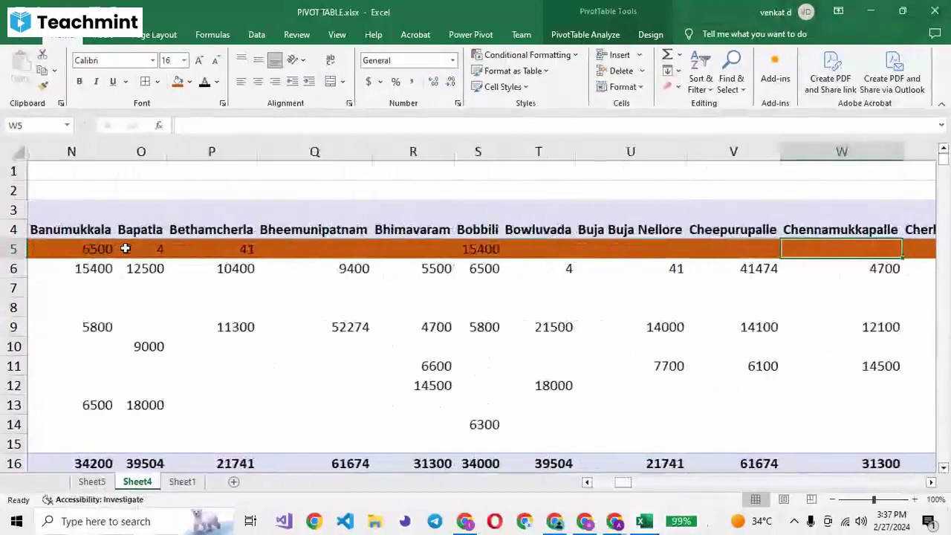
pyautogui.press('Right')
pyautogui.press('Right')
pyautogui.press('Right')
pyautogui.press('Right')
pyautogui.press('Right')
pyautogui.press('Right')
pyautogui.press('Right')
pyautogui.press('Right')
pyautogui.press('Right')
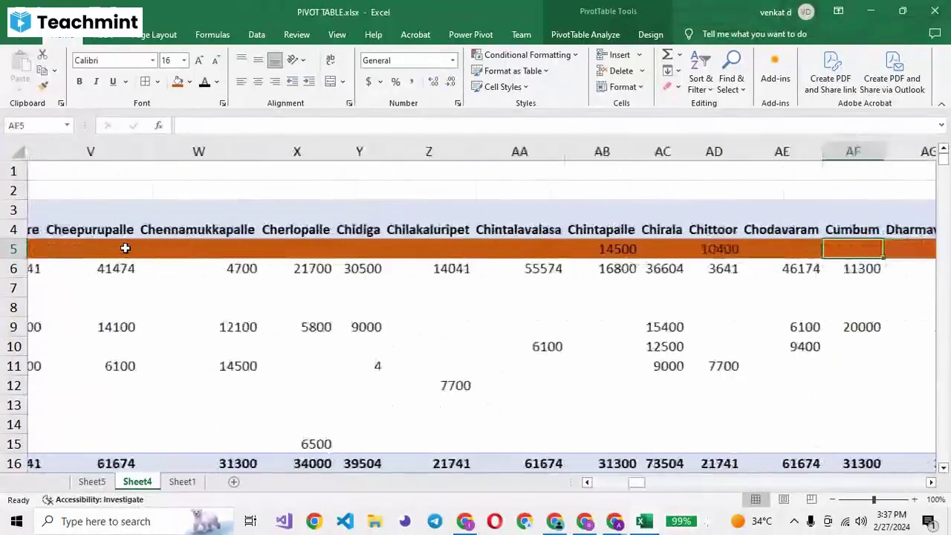
pyautogui.press('Right')
pyautogui.press('Right')
pyautogui.press('Right')
pyautogui.press('Right')
pyautogui.press('Right')
pyautogui.press('Right')
pyautogui.press('Right')
pyautogui.press('Right')
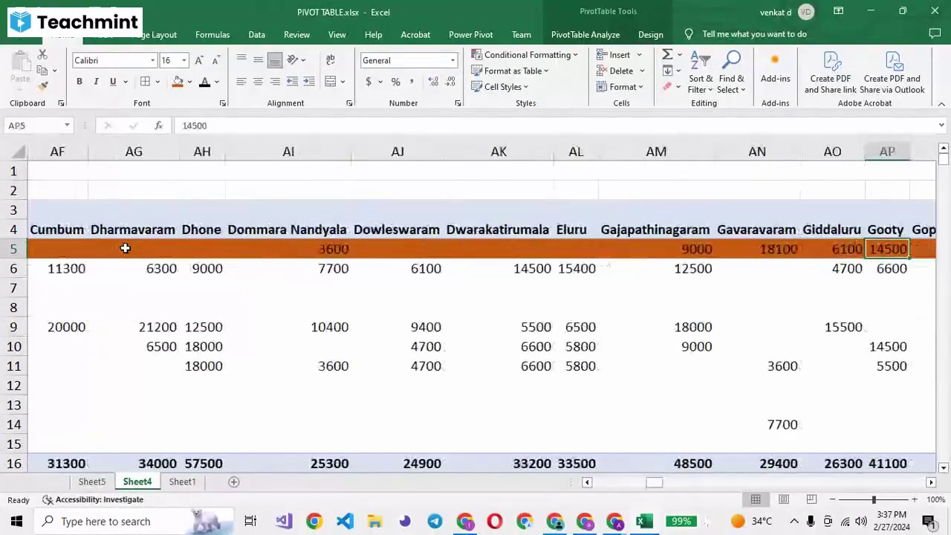
pyautogui.press('Right')
pyautogui.press('Right')
pyautogui.press('Right')
pyautogui.press('Right')
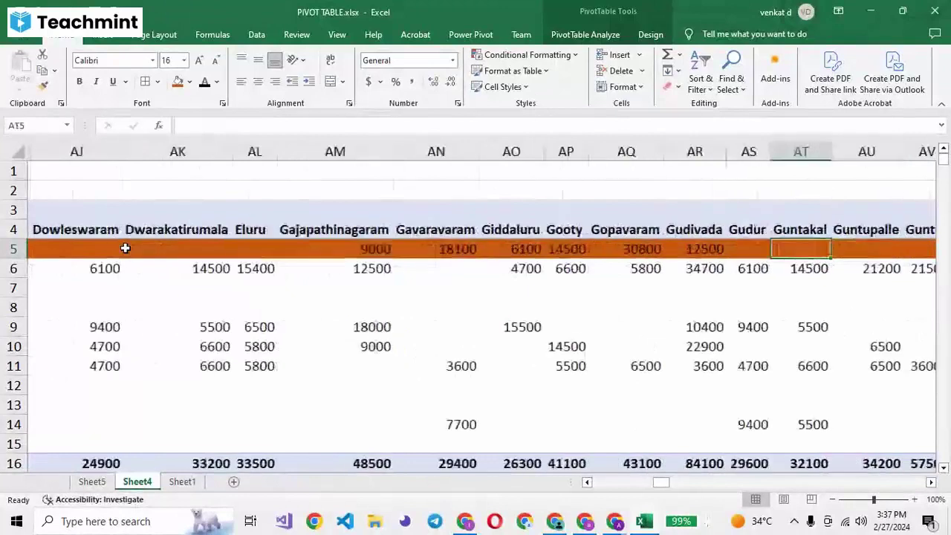
pyautogui.press('Right')
pyautogui.press('Right')
pyautogui.press('Right')
pyautogui.press('Right')
pyautogui.press('Right')
pyautogui.press('Right')
pyautogui.press('Right')
pyautogui.press('Right')
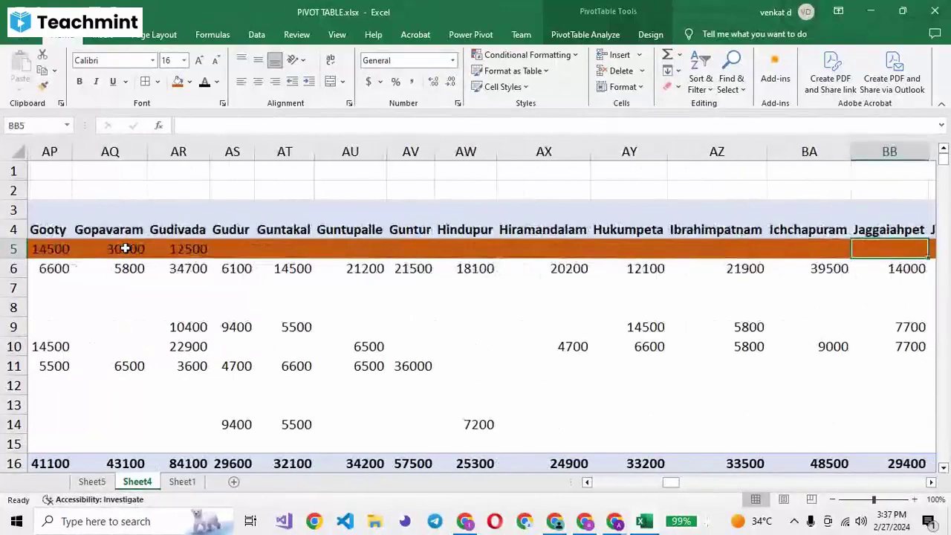
pyautogui.press('Left')
pyautogui.press('Left')
pyautogui.press('Left')
pyautogui.press('Left')
pyautogui.press('Left')
pyautogui.press('Left')
pyautogui.press('Left')
pyautogui.press('Left')
pyautogui.press('Left')
pyautogui.press('Left')
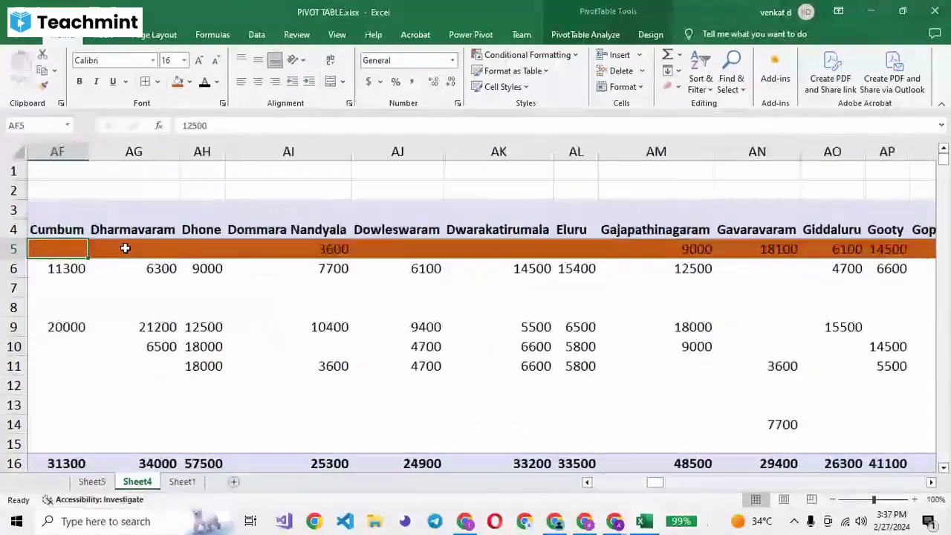
pyautogui.press('Left')
pyautogui.press('Left')
pyautogui.press('Left')
pyautogui.press('Left')
pyautogui.press('Left')
pyautogui.press('Left')
pyautogui.press('Left')
pyautogui.press('Left')
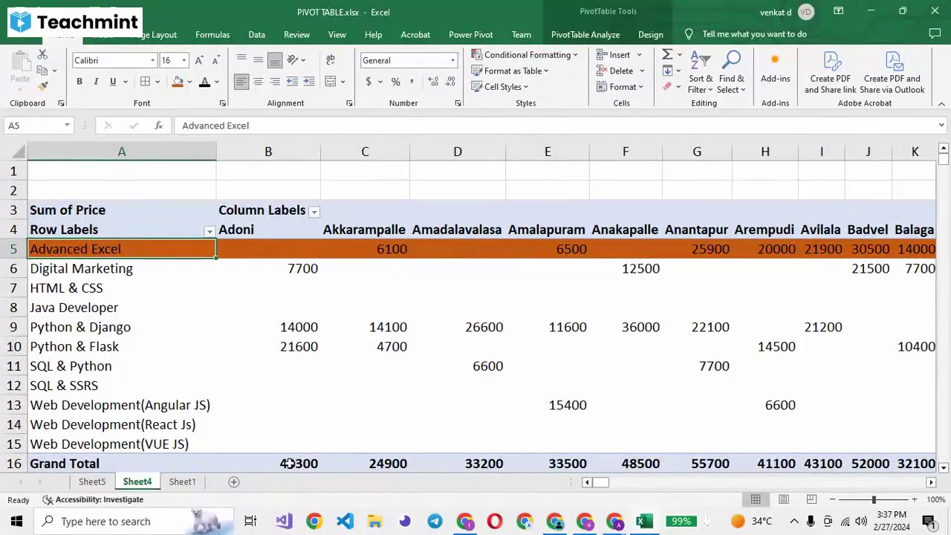
# Shade the whole Amadalavalasa column orange
pyautogui.click(454, 217)
pyautogui.click(445, 145)
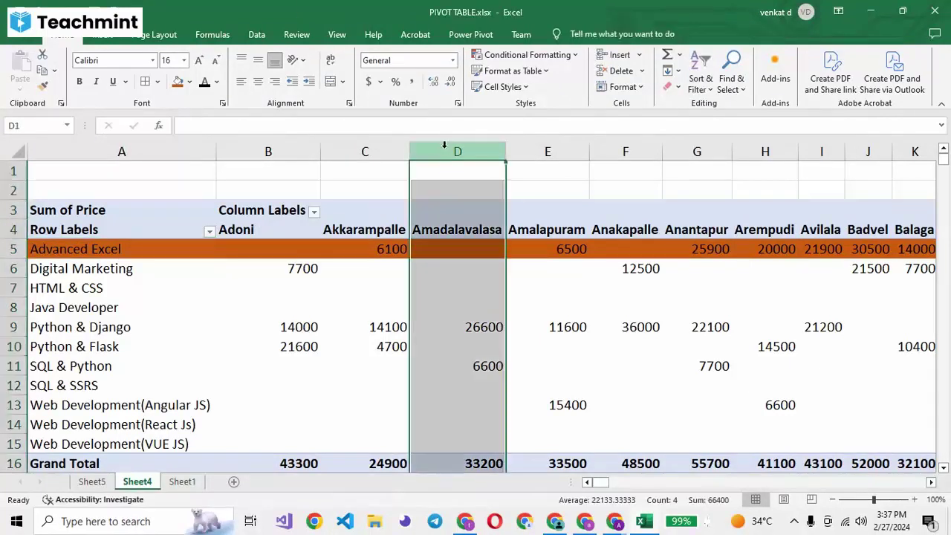
pyautogui.click(177, 82)
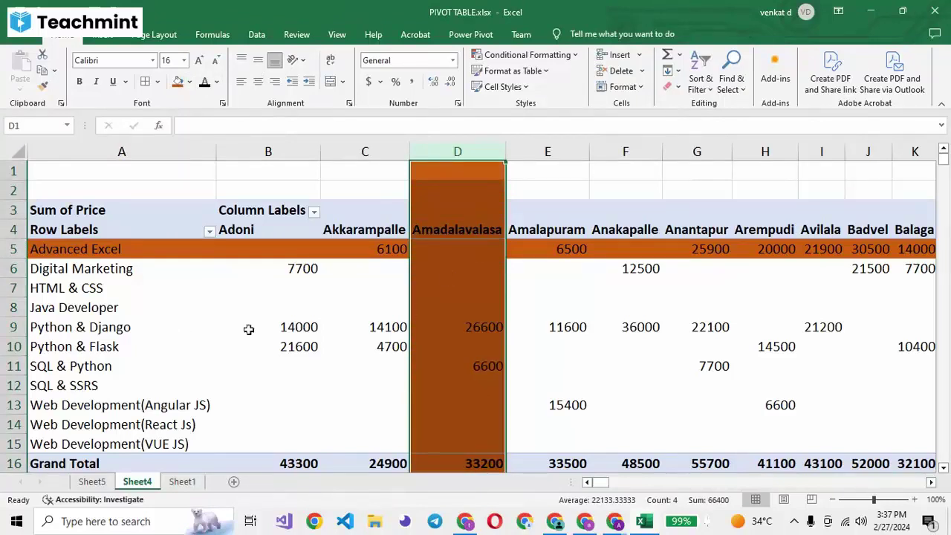
pyautogui.click(478, 330)
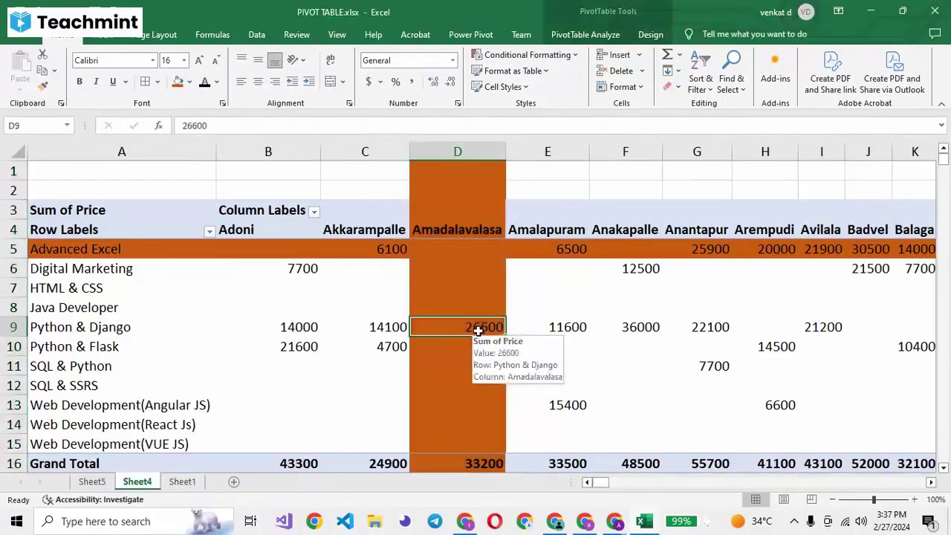
# Check the SQL & SSRS and SQL & Python prices for Amadalavalasa, then switch to Teachmint
pyautogui.click(435, 380)
pyautogui.click(444, 366)
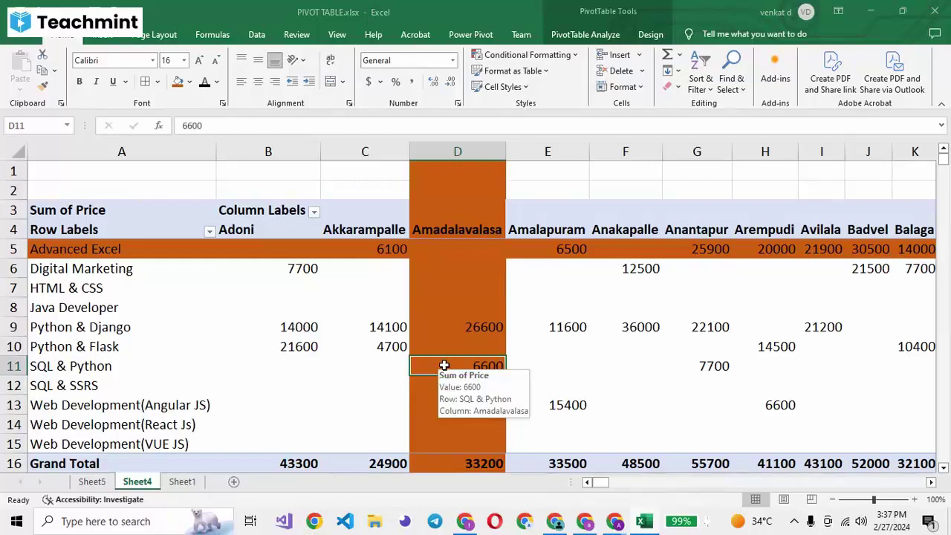
pyautogui.hotkey('alt', 'Tab')
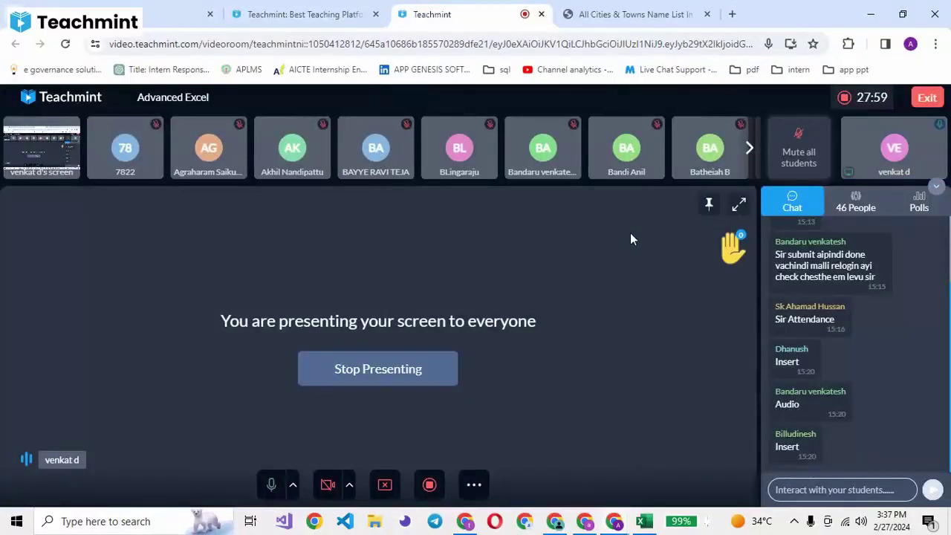
# Switch from the Teachmint meeting back to the Excel Sheet4 pivot table
pyautogui.hotkey('alt', 'Tab')
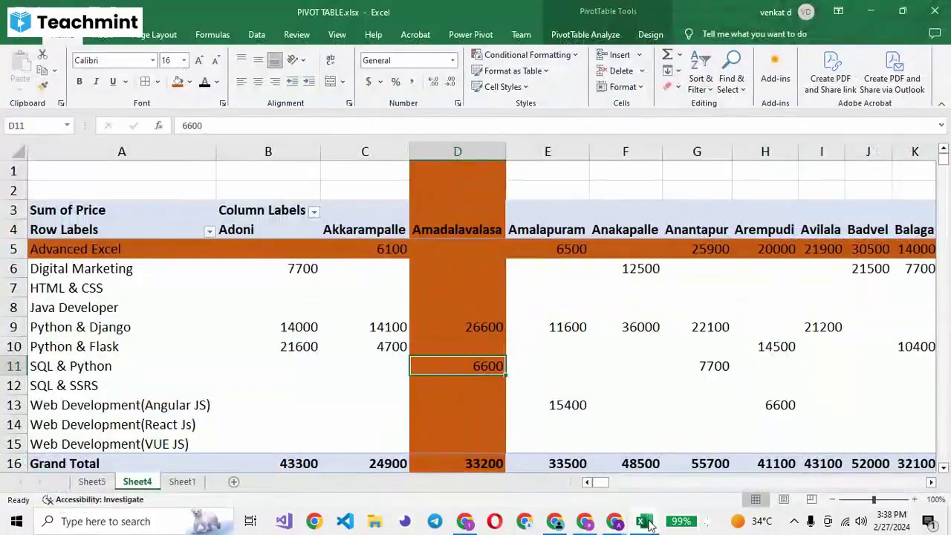
pyautogui.click(89, 273)
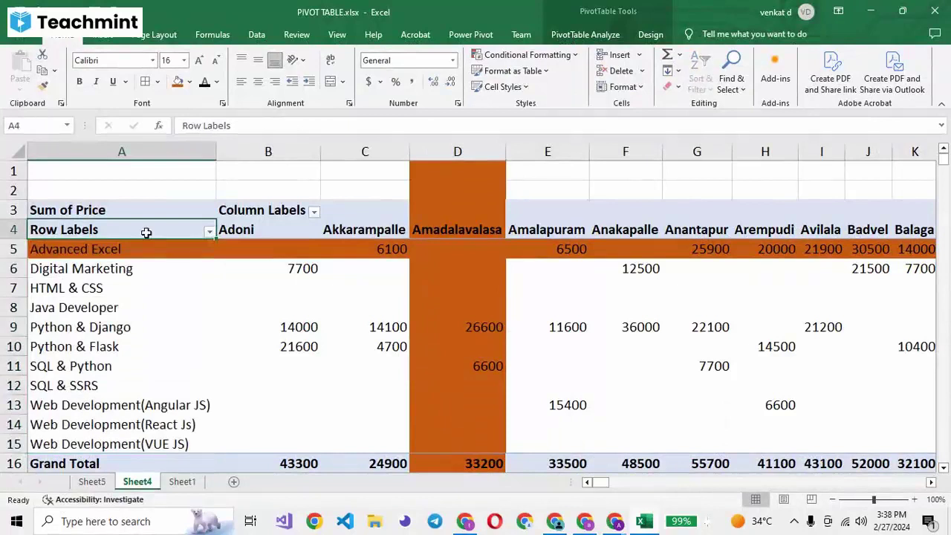
pyautogui.doubleClick(145, 231)
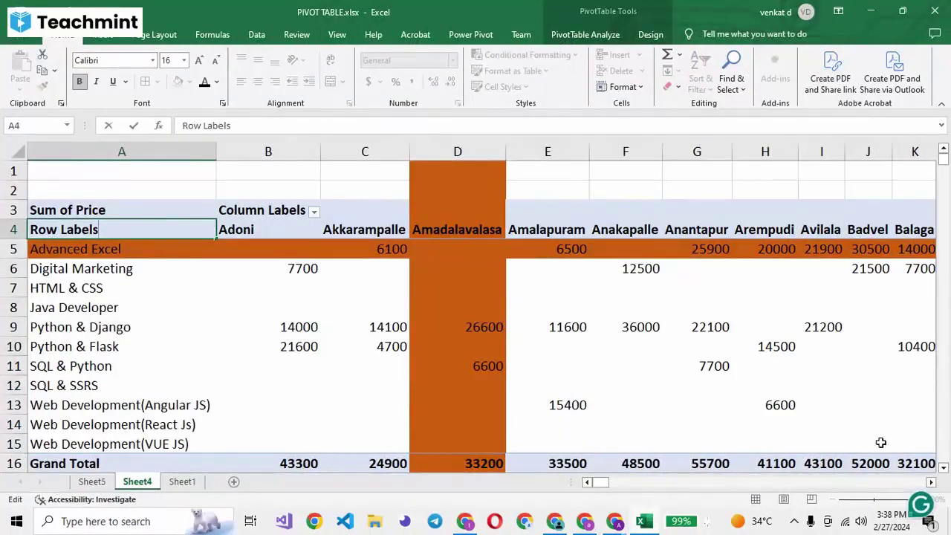
pyautogui.doubleClick(90, 274)
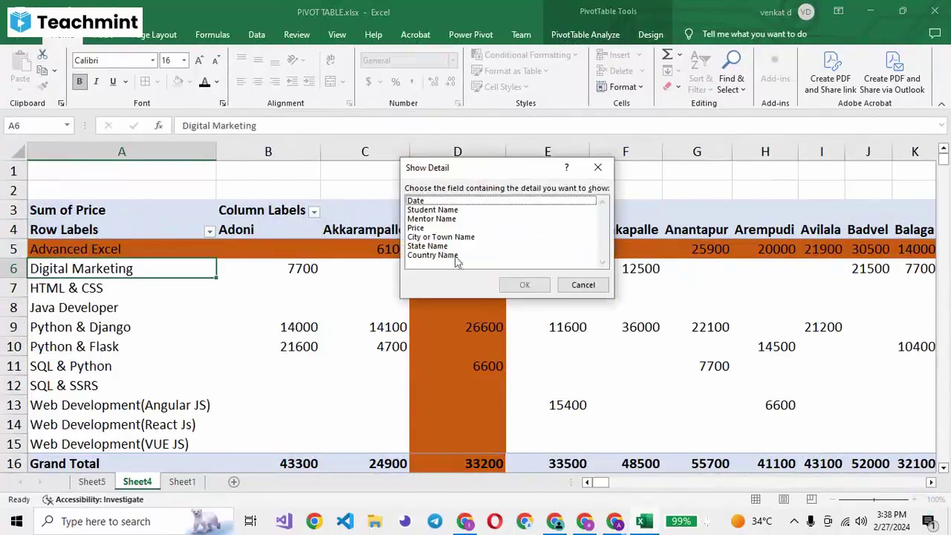
pyautogui.click(584, 284)
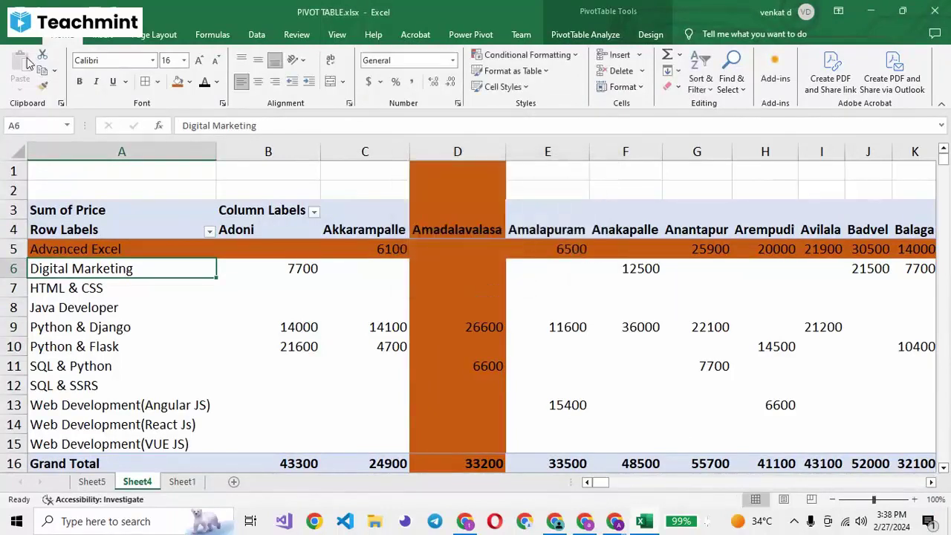
pyautogui.click(19, 38)
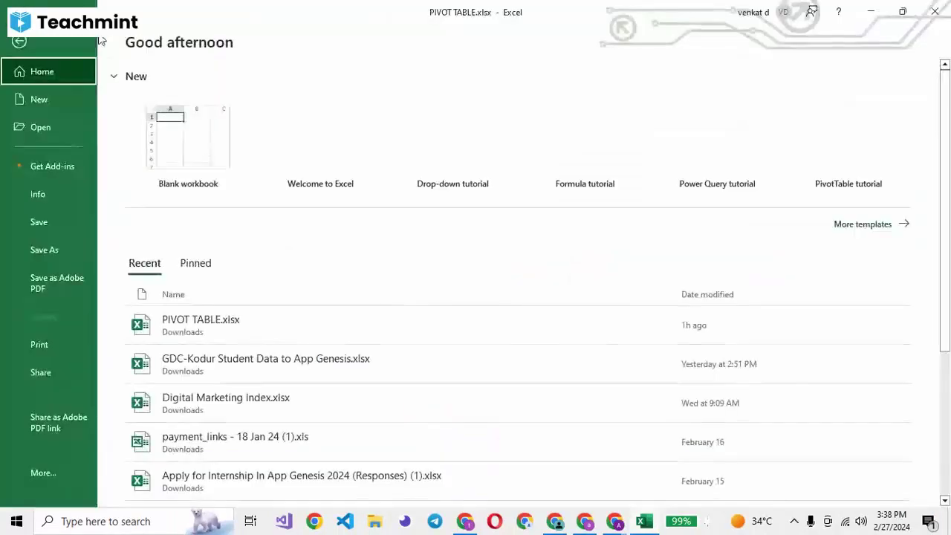
pyautogui.click(18, 43)
pyautogui.click(103, 34)
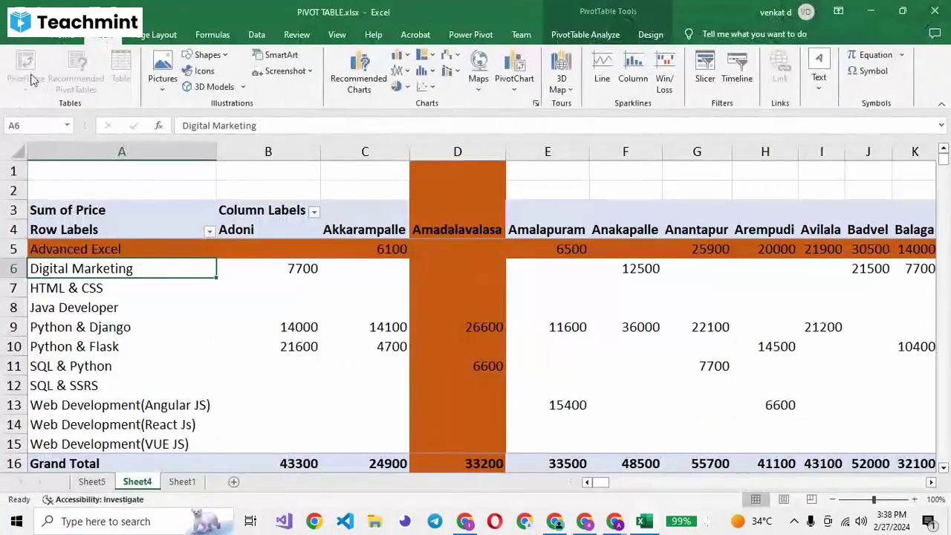
pyautogui.click(201, 391)
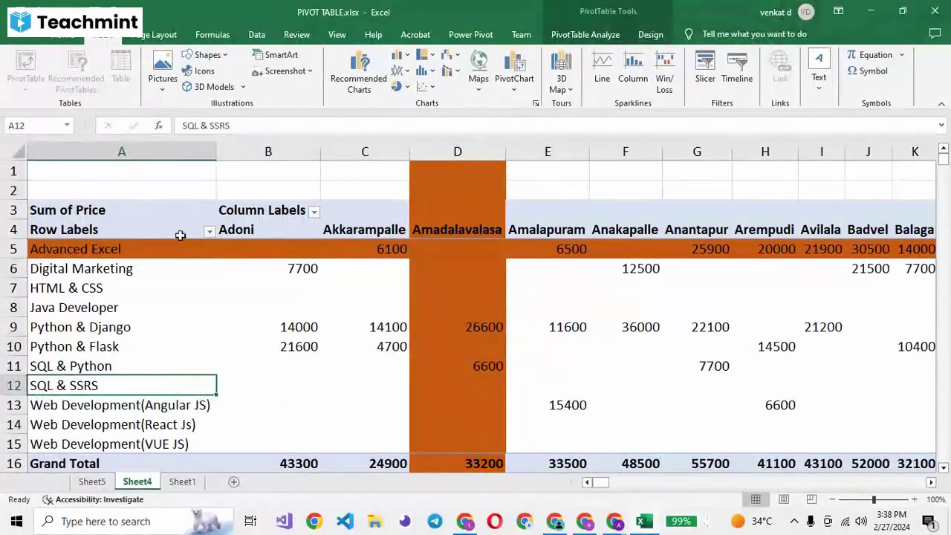
pyautogui.click(92, 482)
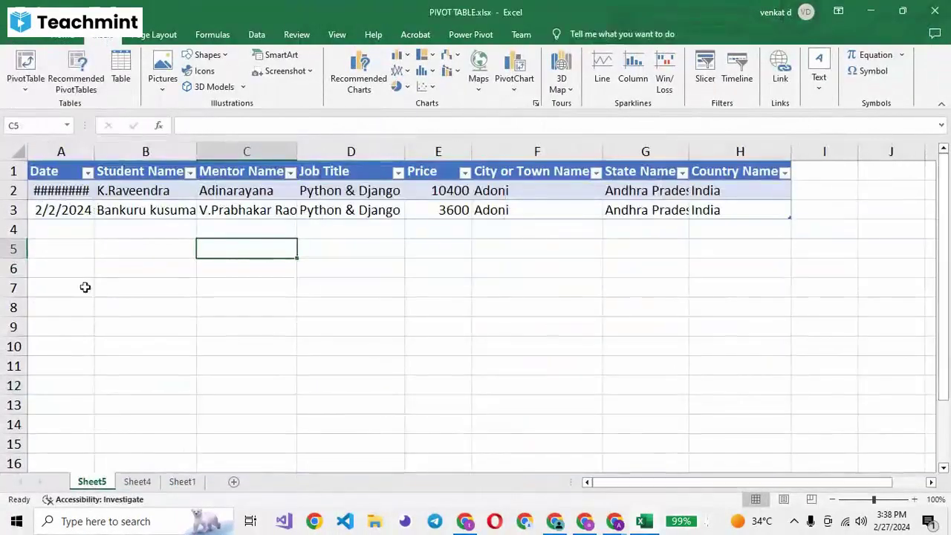
pyautogui.click(133, 483)
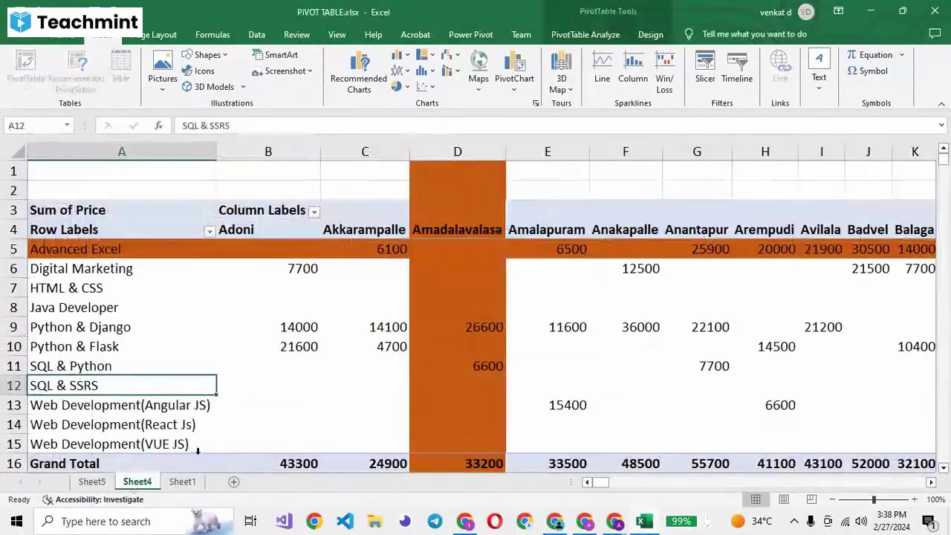
pyautogui.click(179, 482)
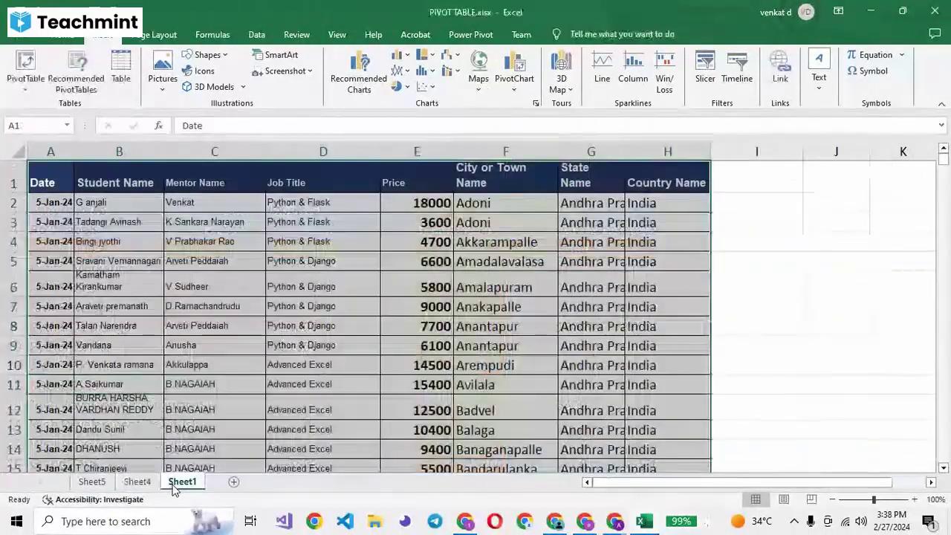
pyautogui.click(138, 483)
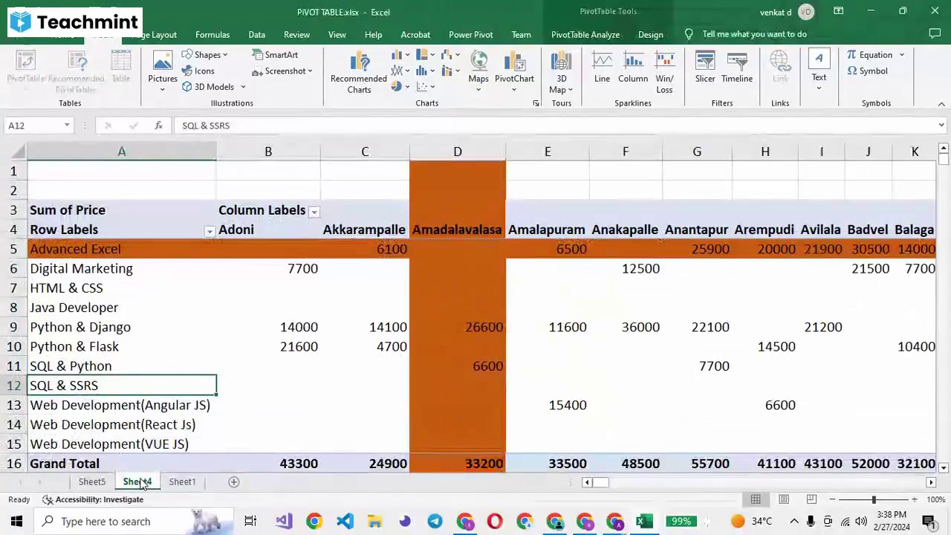
pyautogui.click(457, 268)
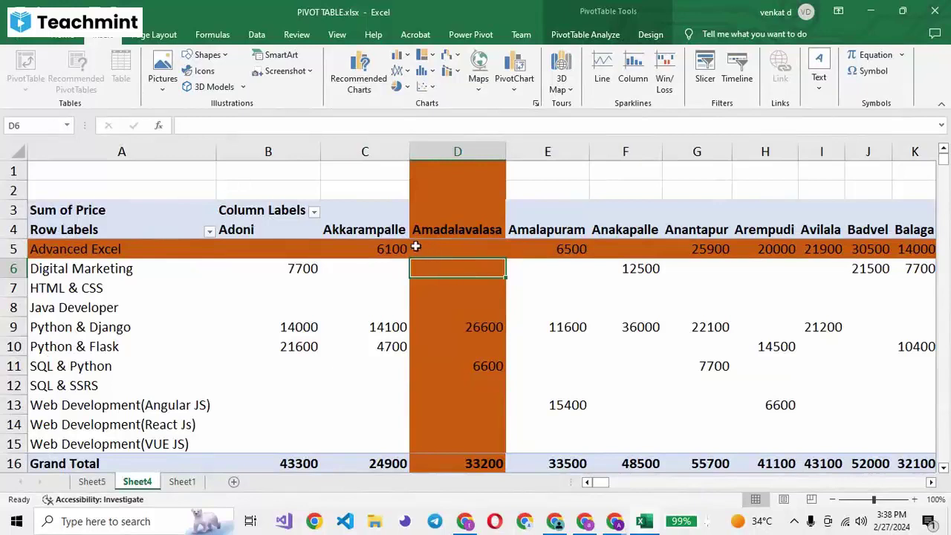
# Drill into the 7700 Digital Marketing price for Adoni to create the Sheet6 detail table
pyautogui.click(296, 267)
pyautogui.doubleClick(296, 268)
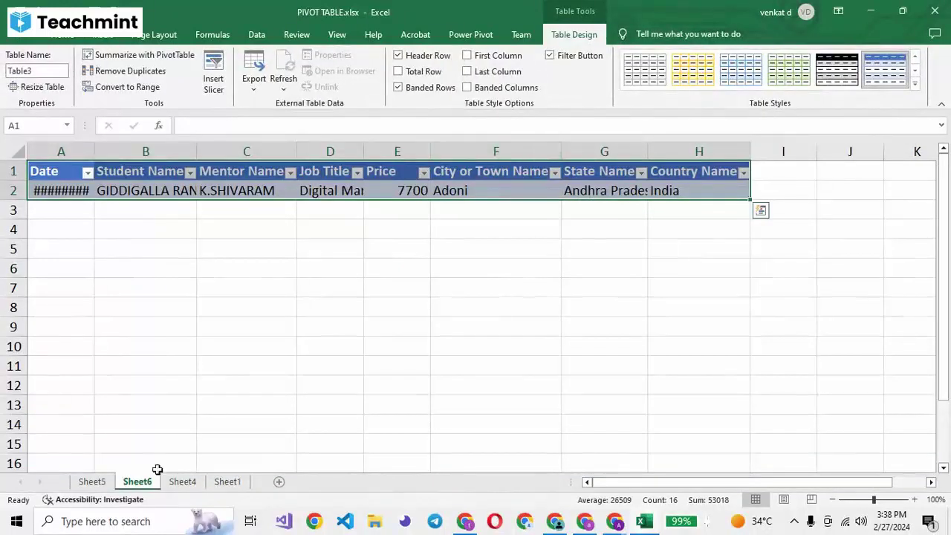
pyautogui.click(92, 482)
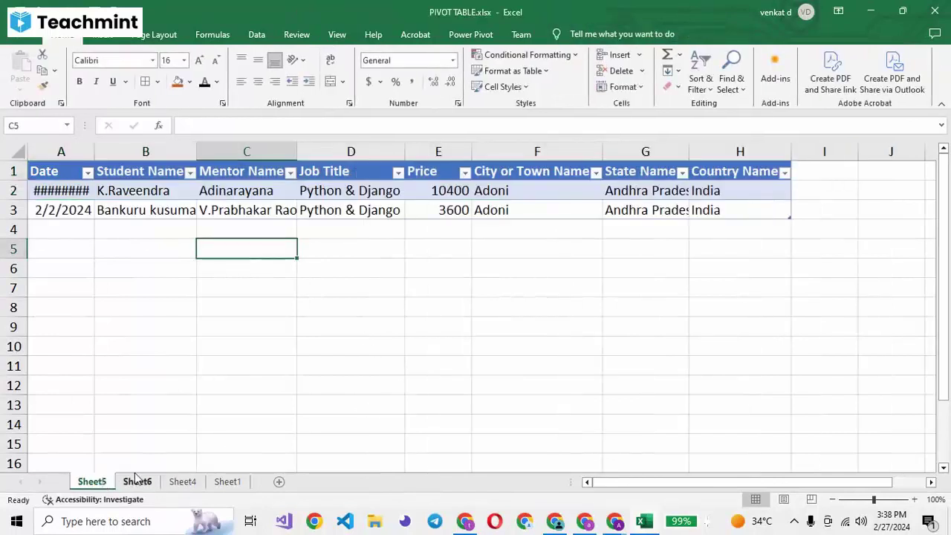
pyautogui.click(137, 480)
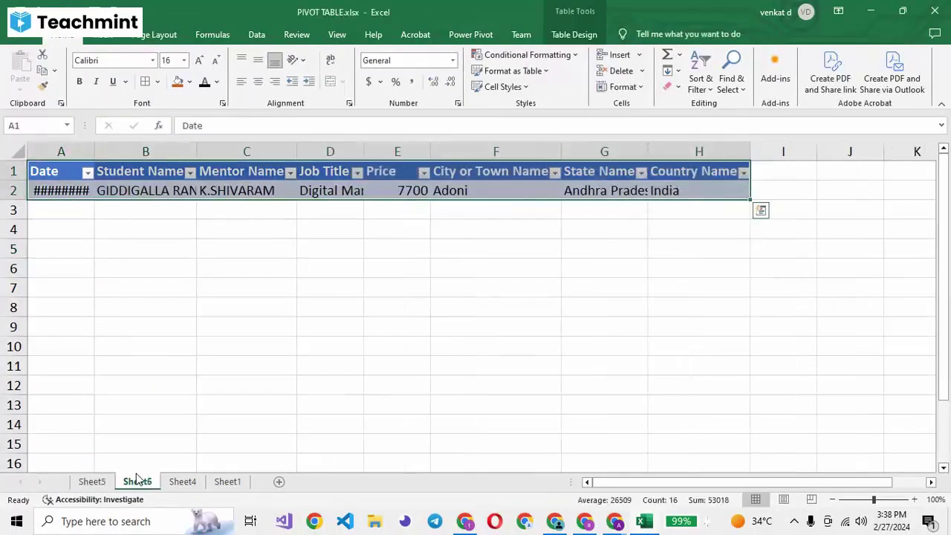
pyautogui.click(183, 481)
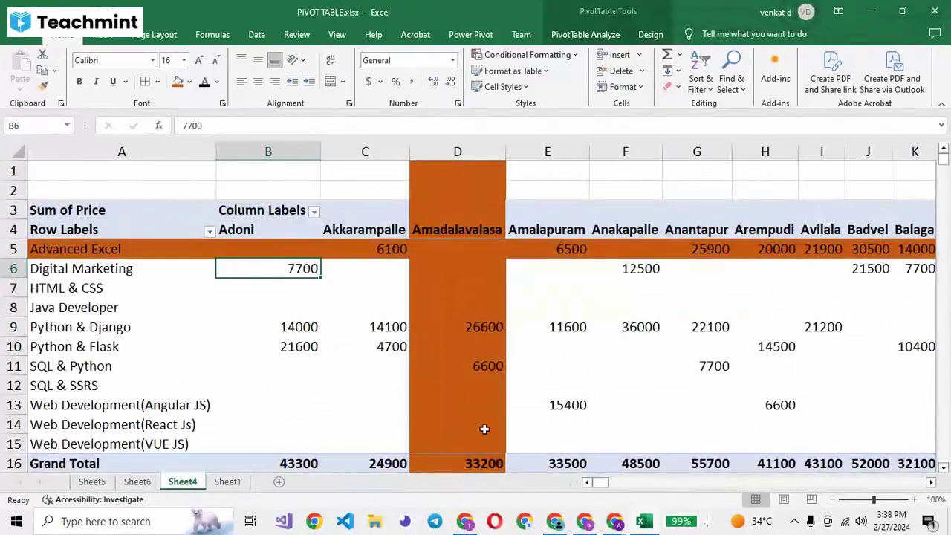
# Drill into the Amadalavalasa total of 33200 to create the Sheet7 detail table
pyautogui.doubleClick(456, 466)
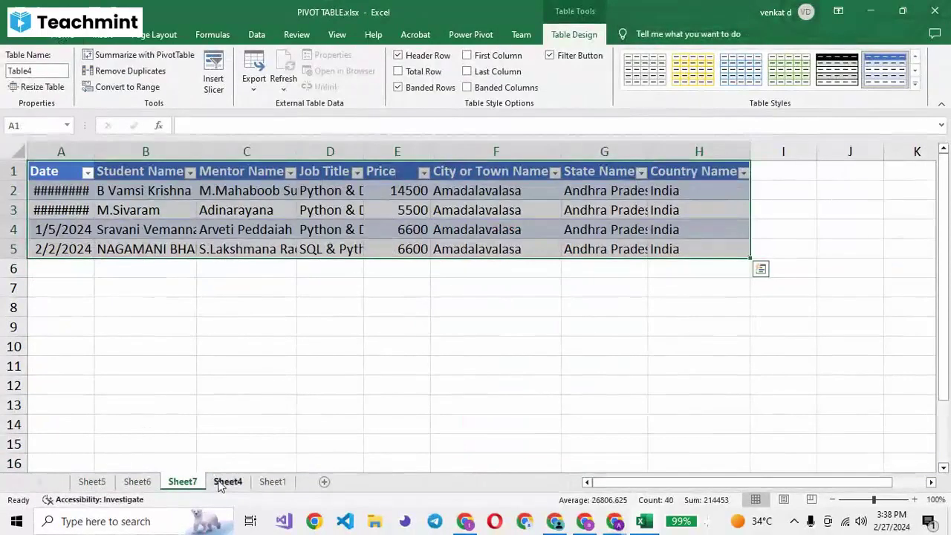
pyautogui.click(94, 482)
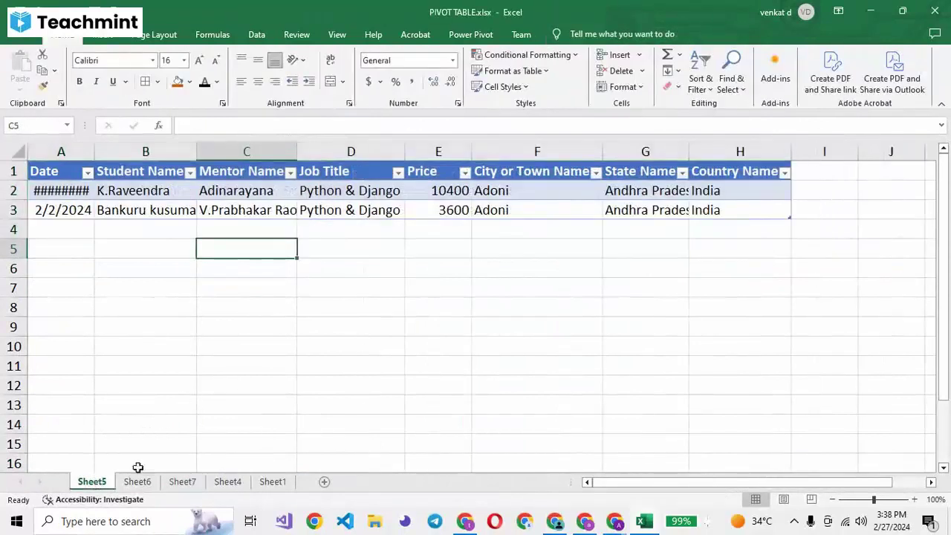
pyautogui.click(182, 482)
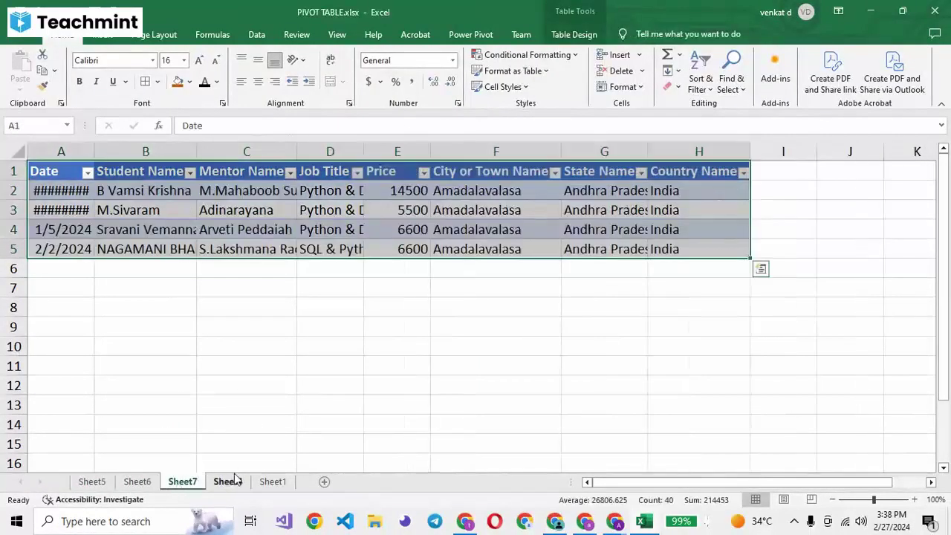
pyautogui.click(228, 482)
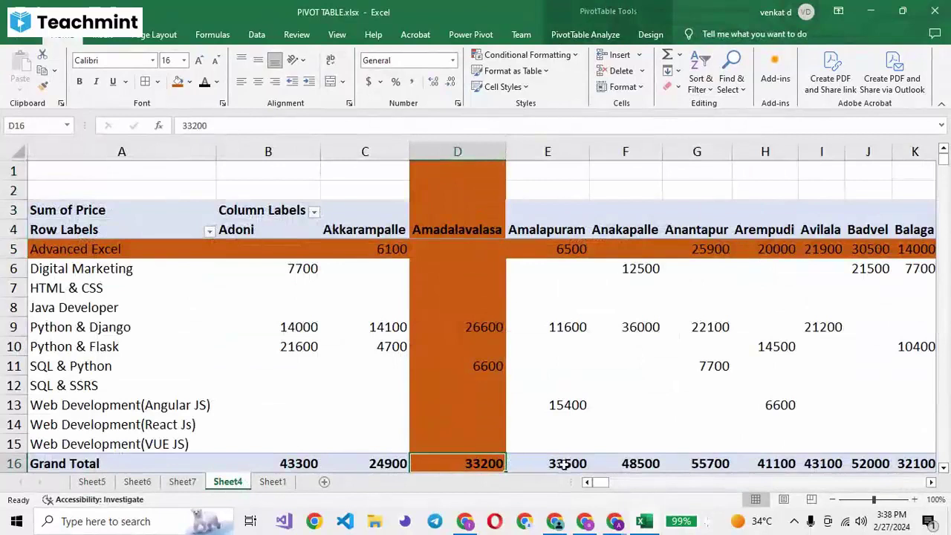
# Drill into the Amalapuram total of 33500 for Sheet8, review Sheets 5–8, and return to Sheet4
pyautogui.doubleClick(565, 465)
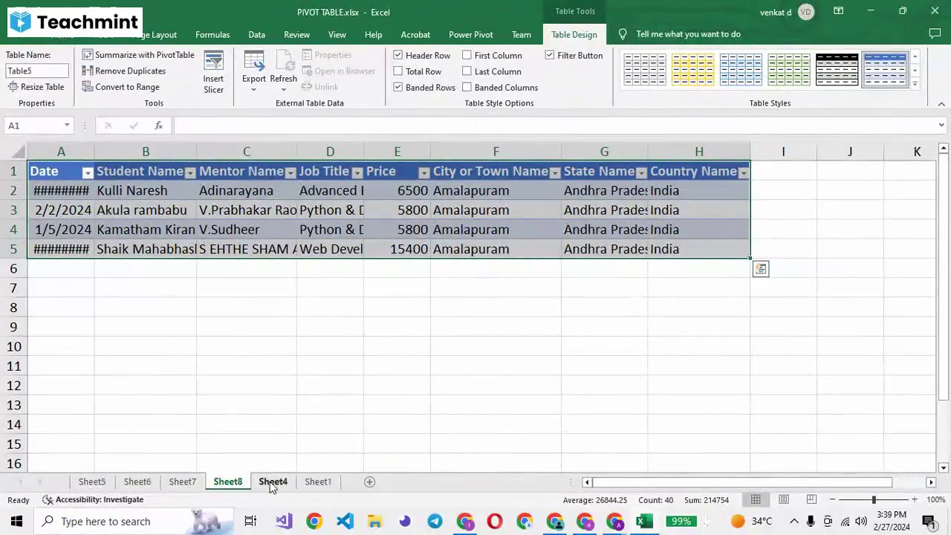
pyautogui.click(105, 483)
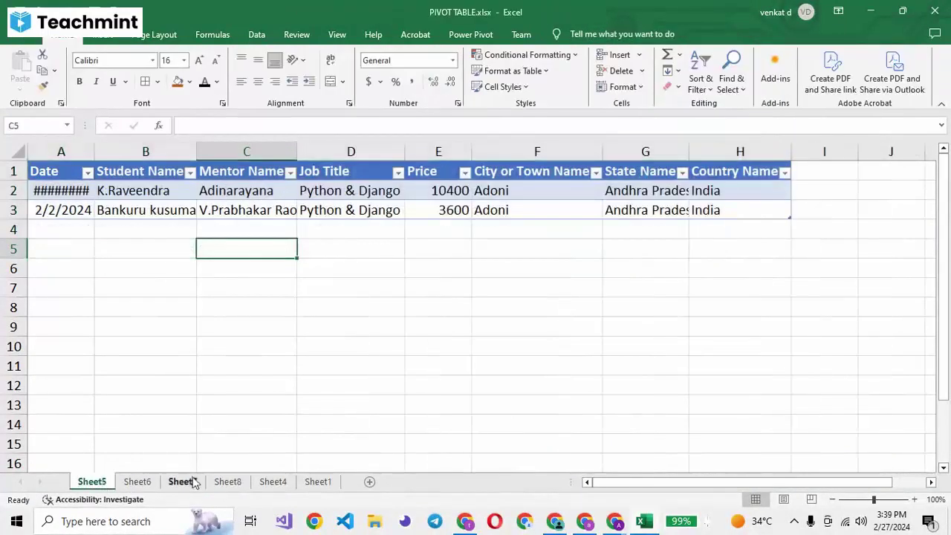
pyautogui.click(142, 482)
pyautogui.click(182, 481)
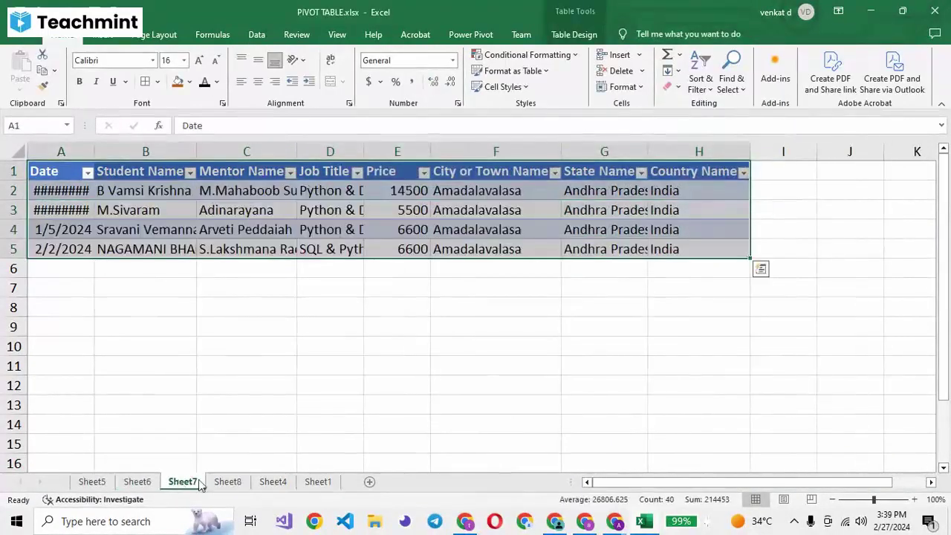
pyautogui.click(227, 482)
pyautogui.click(283, 481)
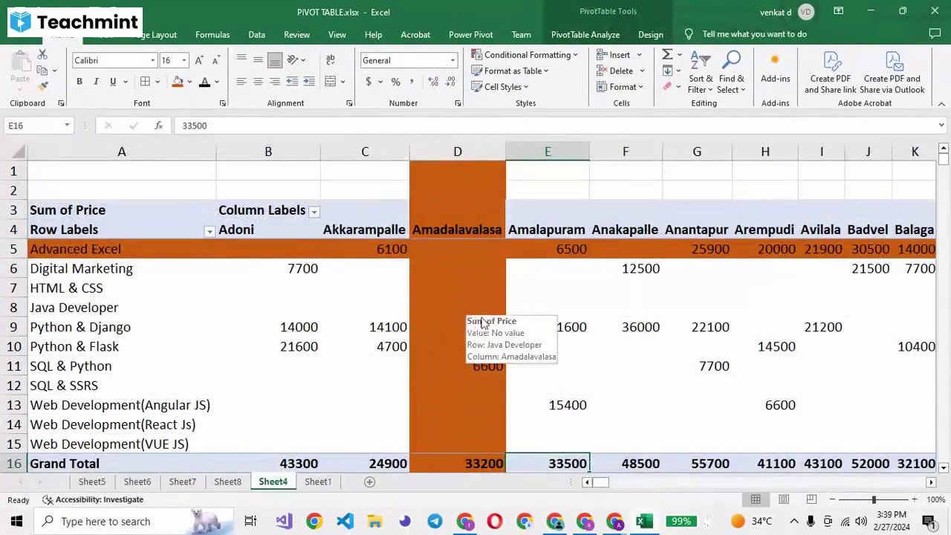
# Drill into the pivot's overall grand total to create Sheet9, then return to Sheet4
pyautogui.click(791, 464)
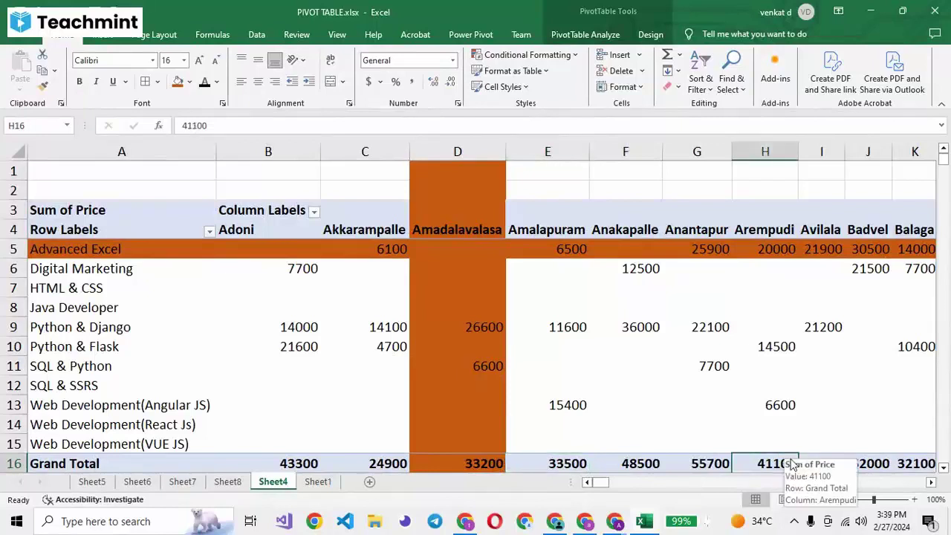
pyautogui.hotkey('ctrl', 'Right')
pyautogui.press('Right')
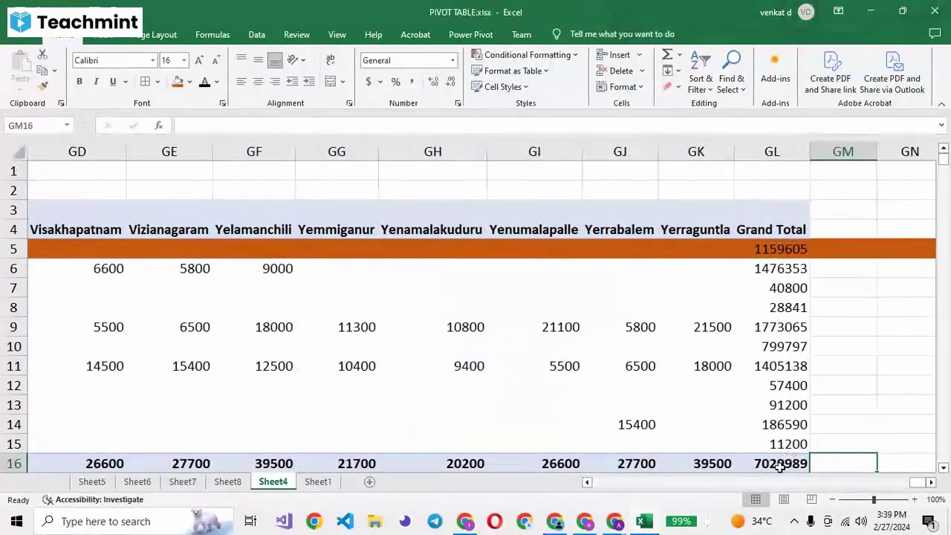
pyautogui.press('Left')
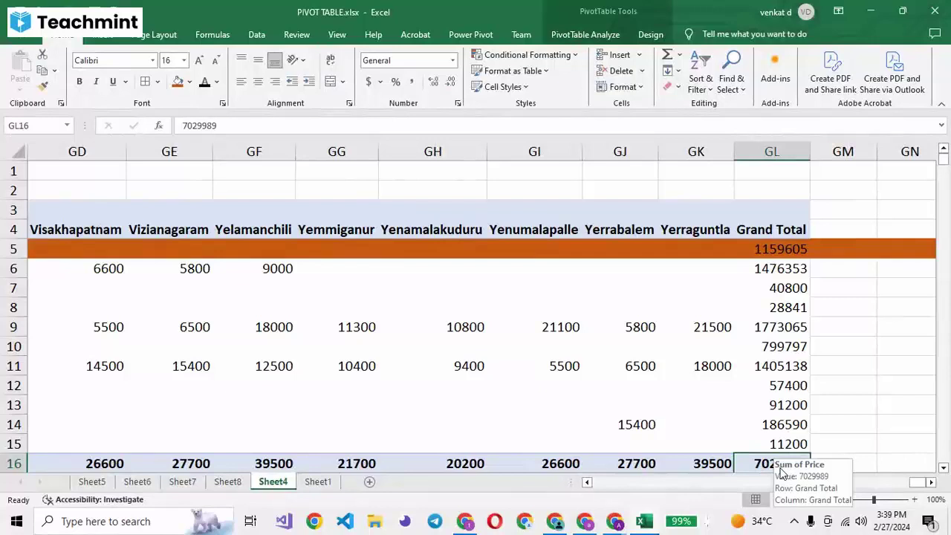
pyautogui.doubleClick(754, 461)
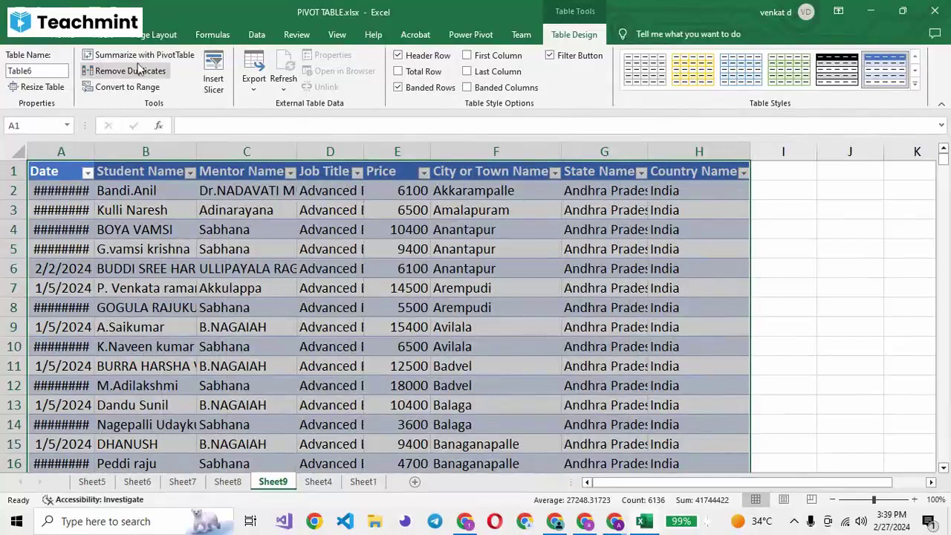
pyautogui.click(29, 37)
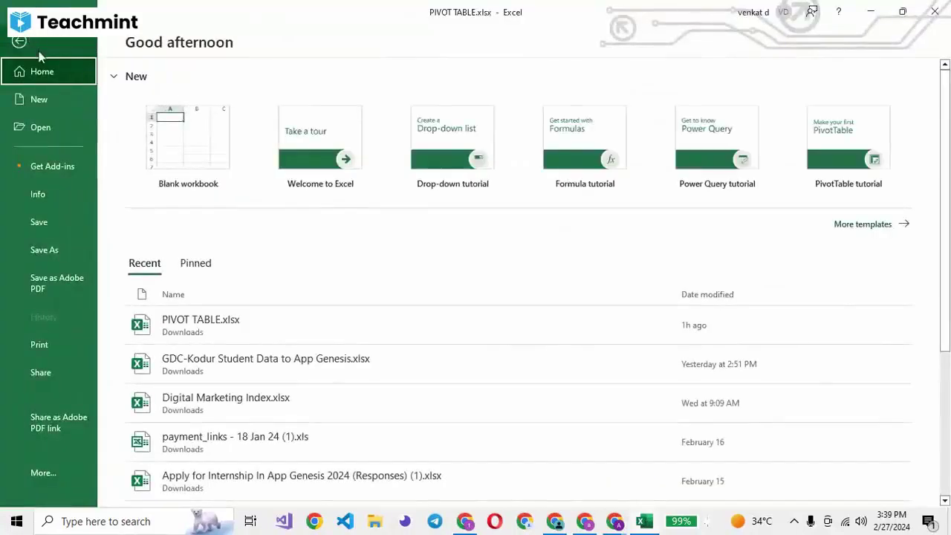
pyautogui.click(19, 42)
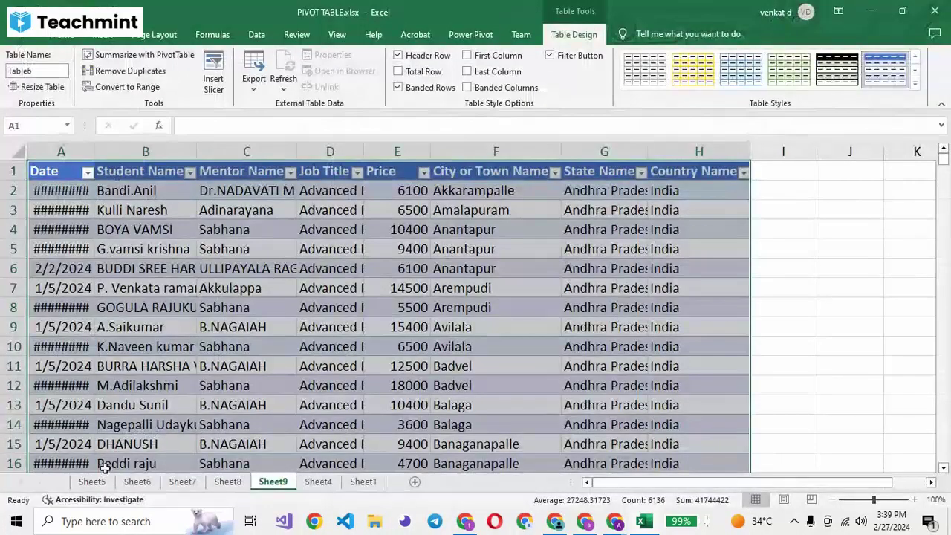
pyautogui.click(317, 481)
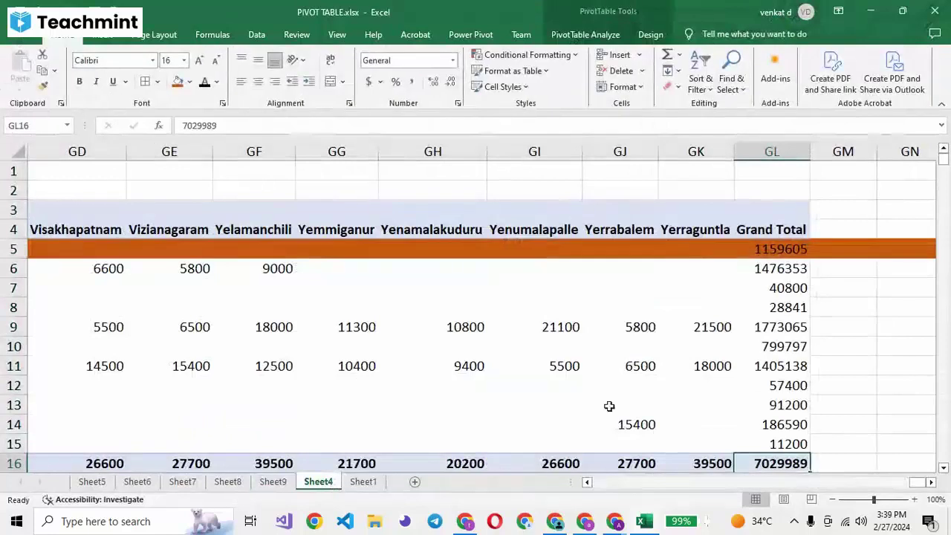
# Try drilling into the Grand Total header and dismiss the cannot-show-detail warning
pyautogui.doubleClick(764, 232)
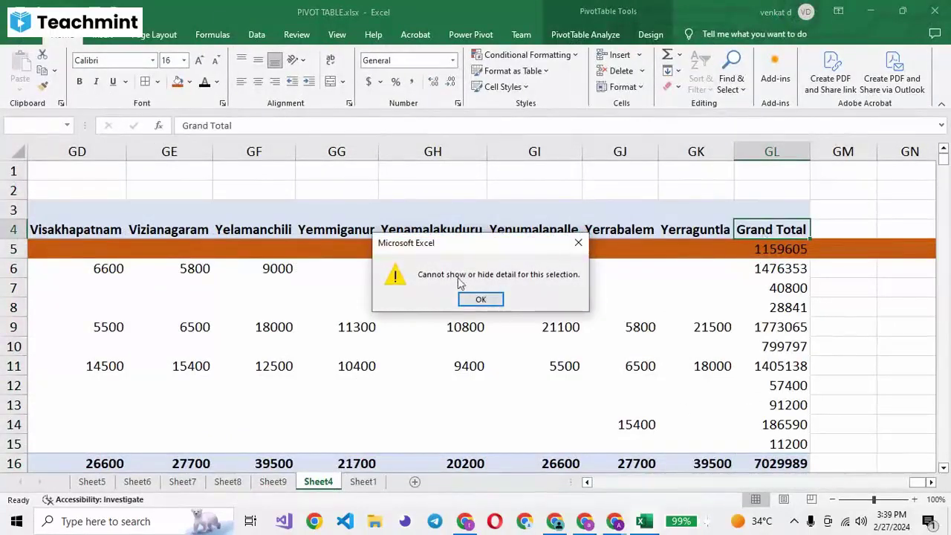
pyautogui.click(578, 243)
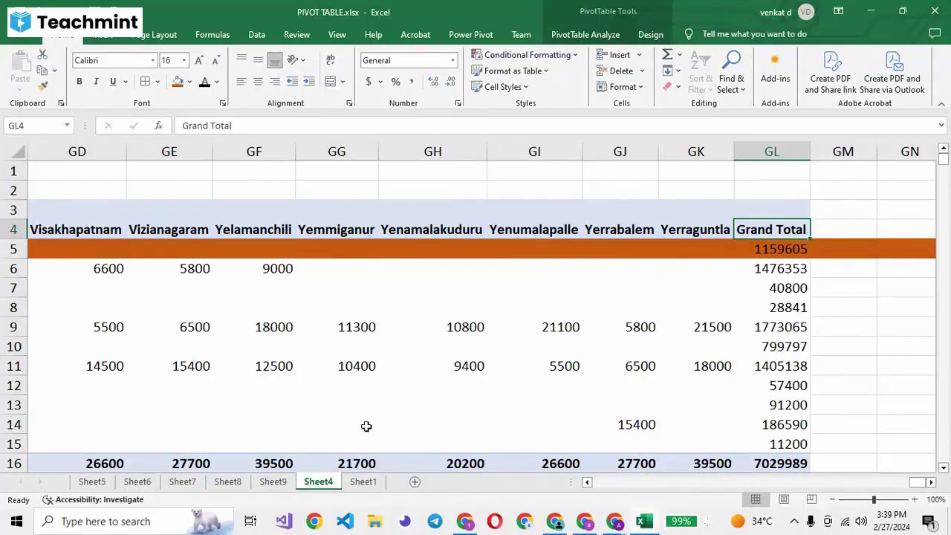
pyautogui.click(102, 34)
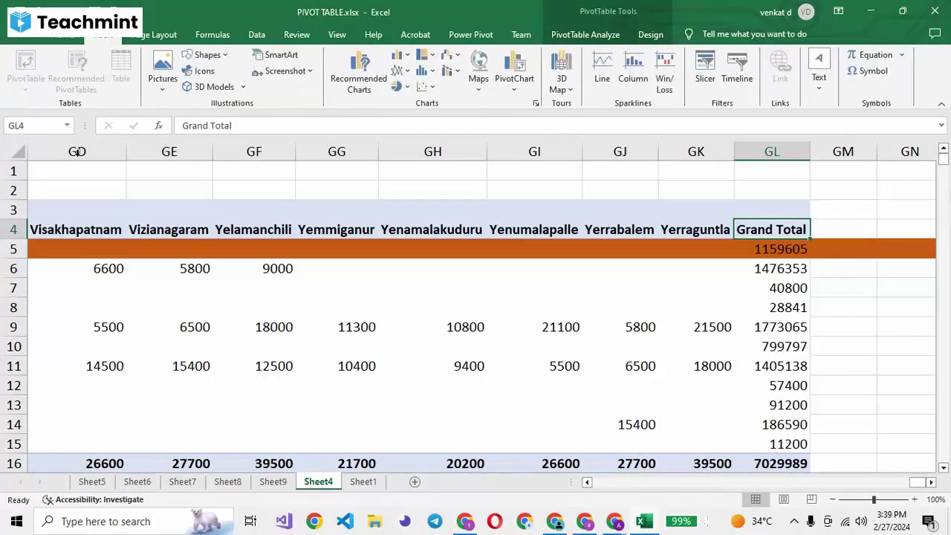
pyautogui.click(99, 210)
pyautogui.click(98, 185)
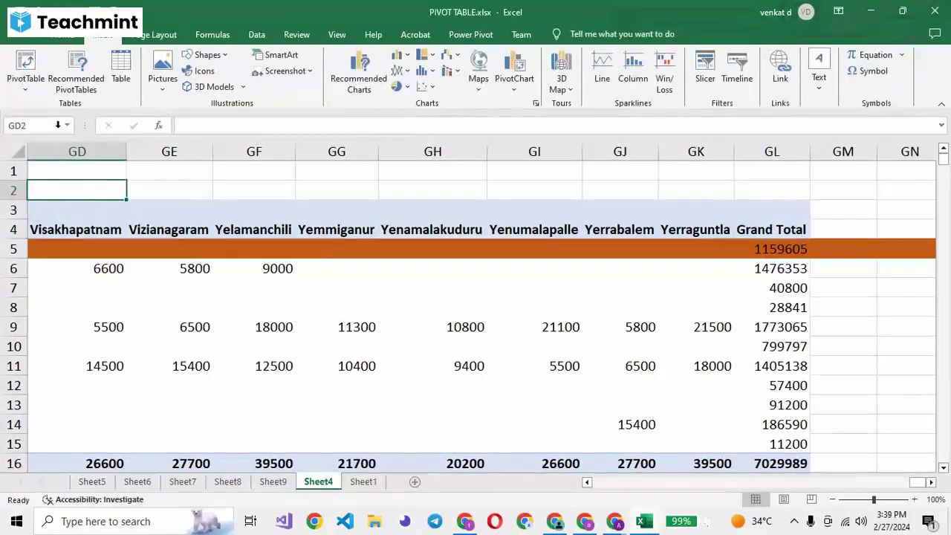
pyautogui.click(25, 64)
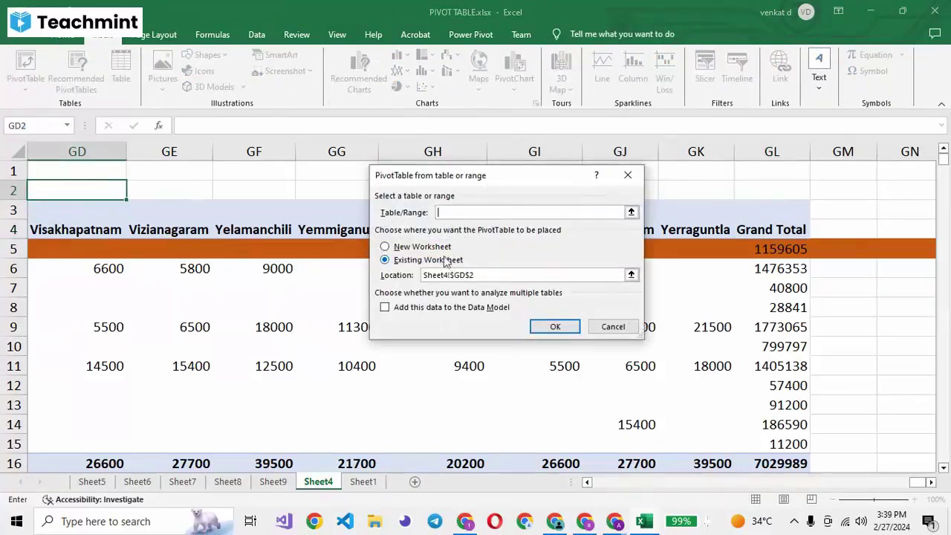
pyautogui.click(563, 327)
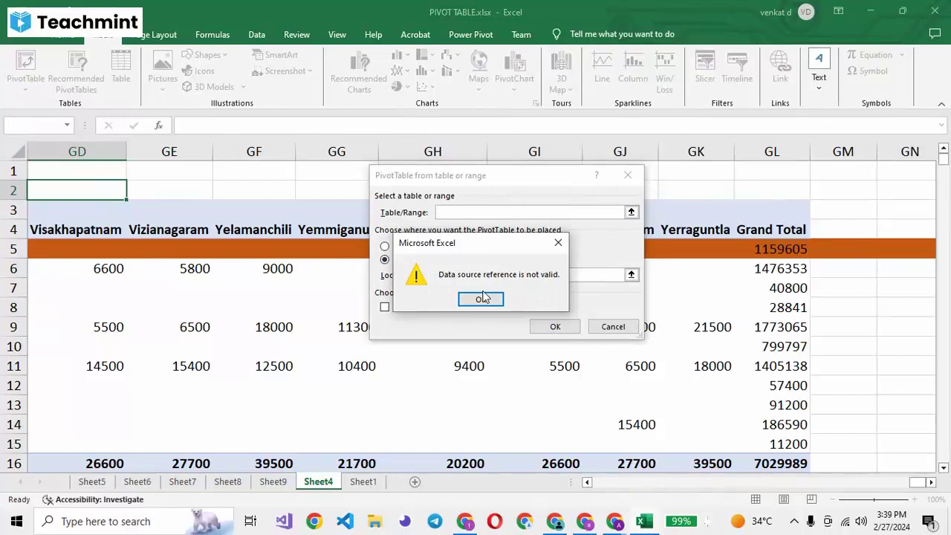
pyautogui.click(479, 299)
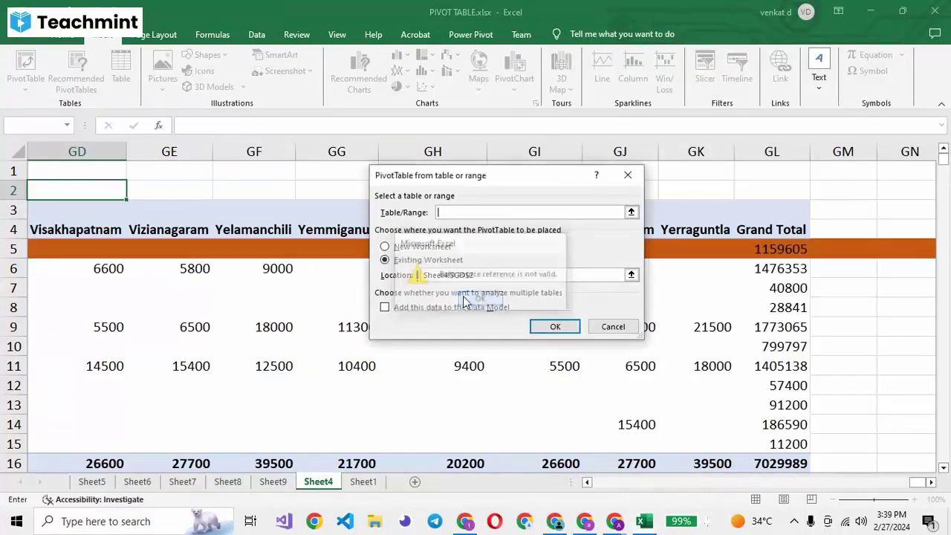
pyautogui.click(629, 176)
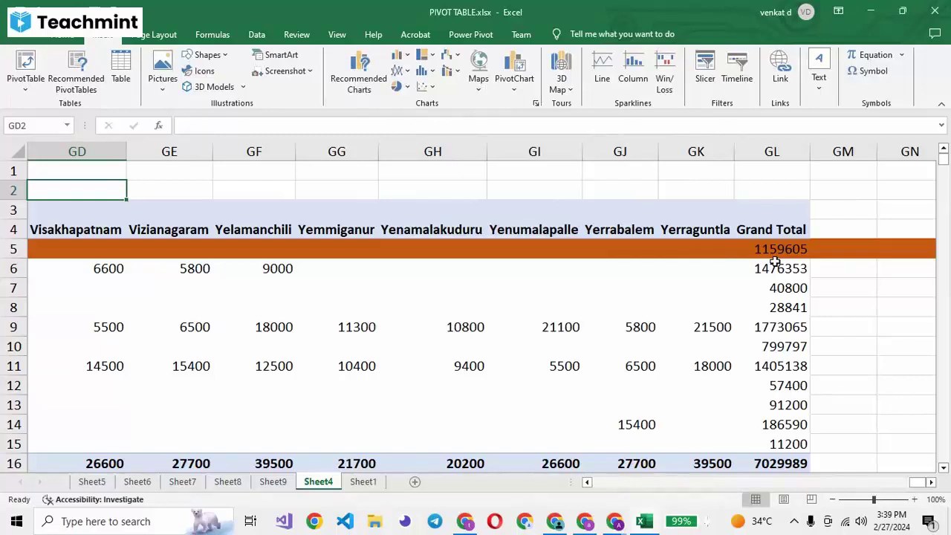
# Drill into the Digital Marketing grand total to create Sheet10, then return to Sheet4
pyautogui.doubleClick(775, 262)
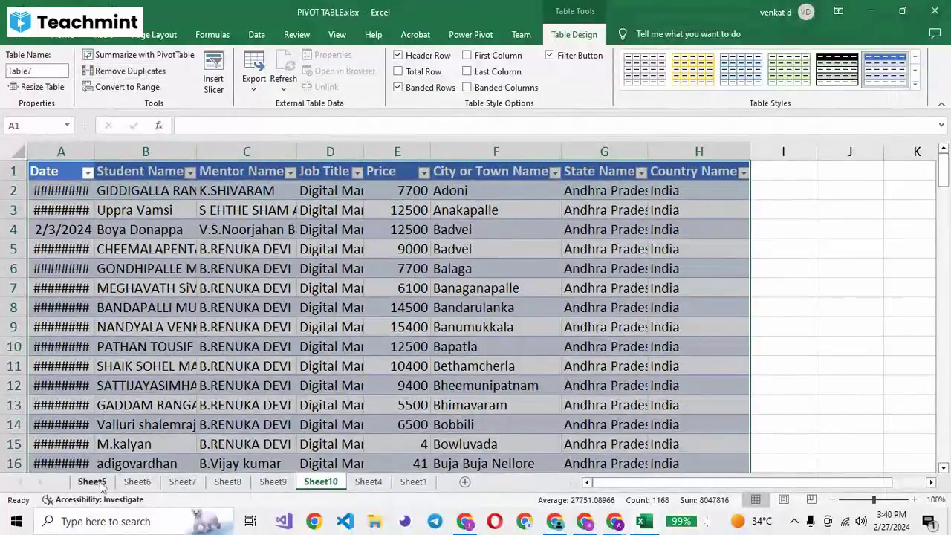
pyautogui.click(368, 482)
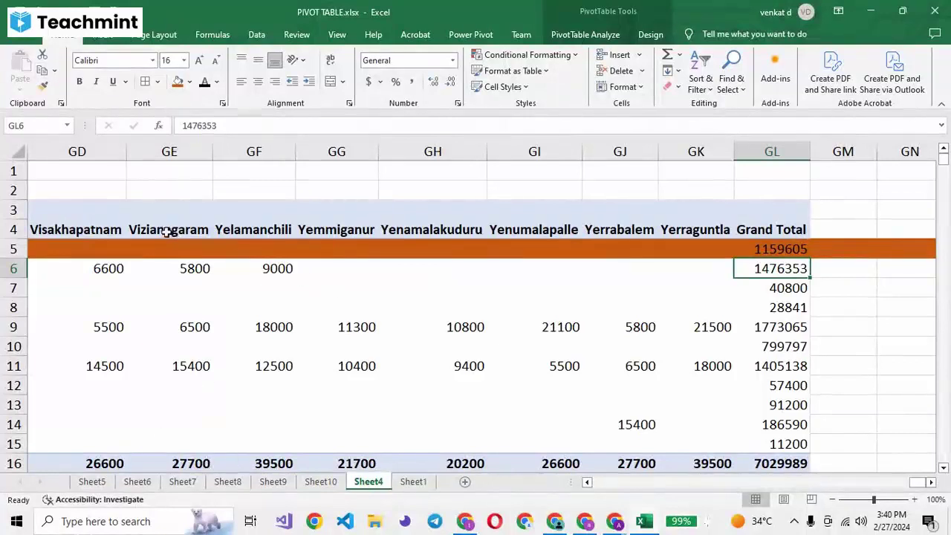
pyautogui.moveTo(903, 478); pyautogui.dragTo(603, 482)
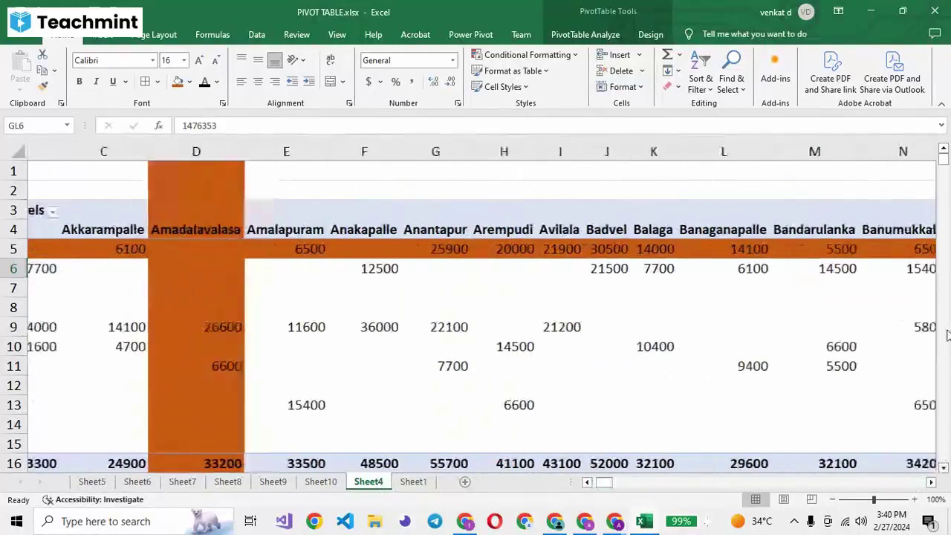
# Drill into the empty Akkarampalle Digital Marketing cell, creating an empty Sheet11, and return to Sheet4
pyautogui.doubleClick(102, 257)
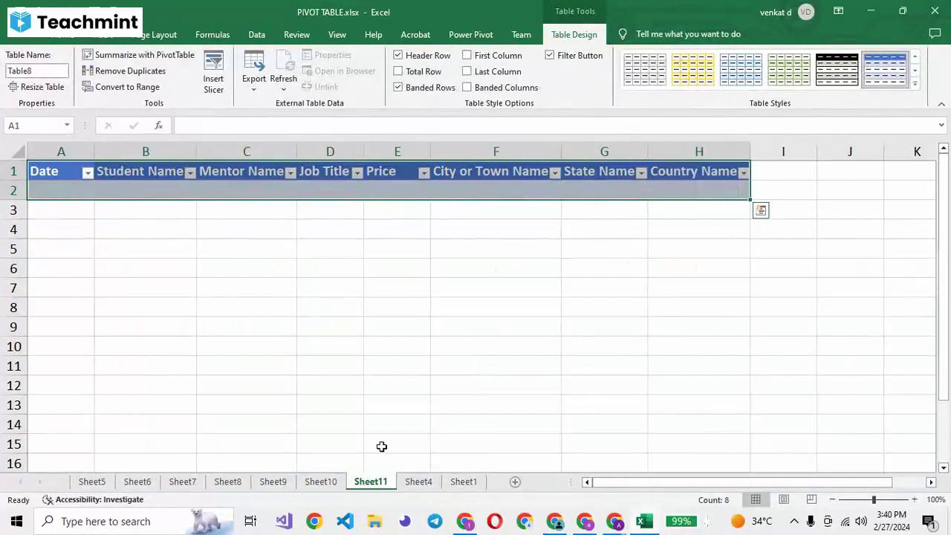
pyautogui.click(418, 482)
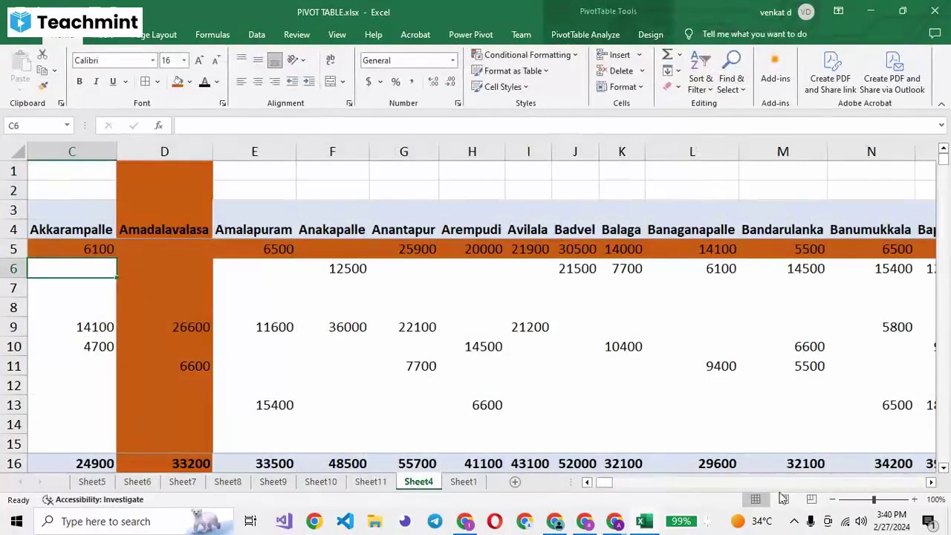
pyautogui.moveTo(605, 482); pyautogui.dragTo(592, 482)
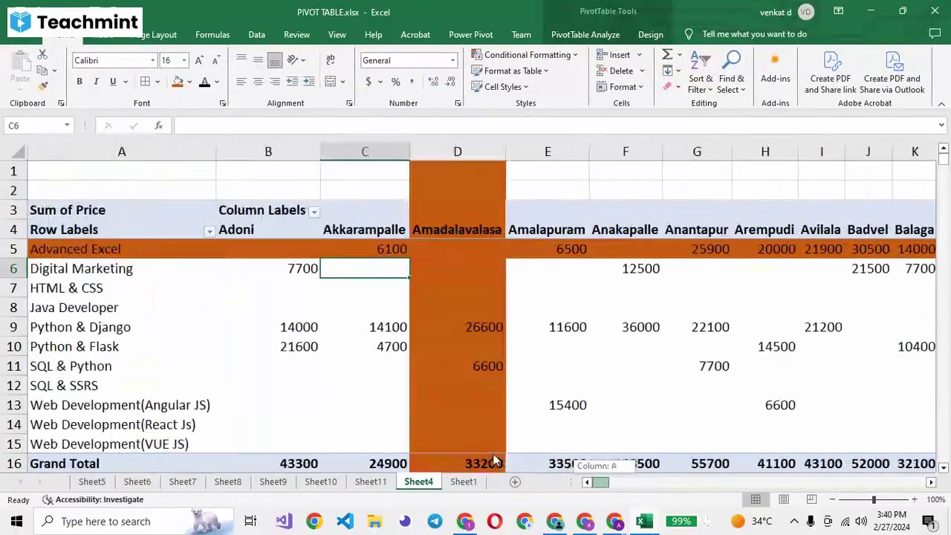
pyautogui.doubleClick(52, 227)
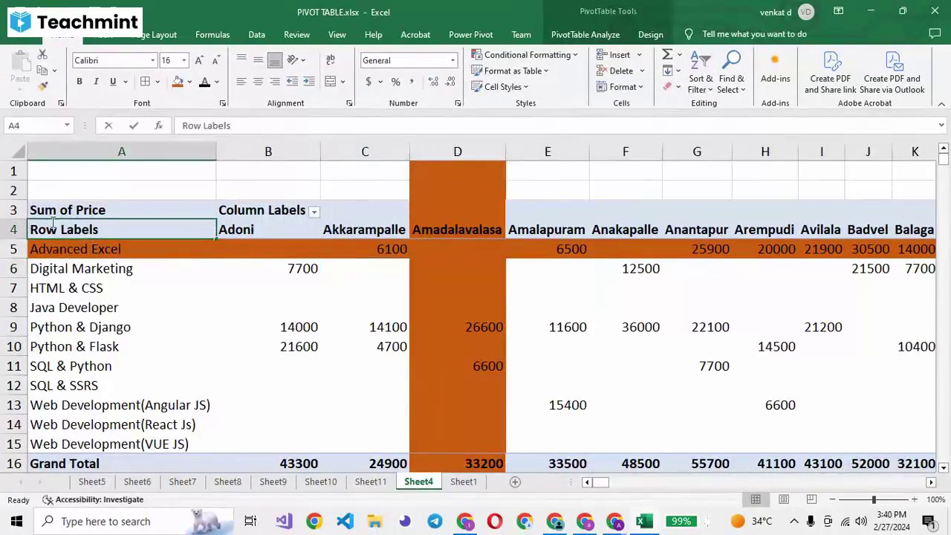
# Turn on Defer Layout Update for PivotTable3 and add Price to Values as Sum of Price
pyautogui.click(65, 211)
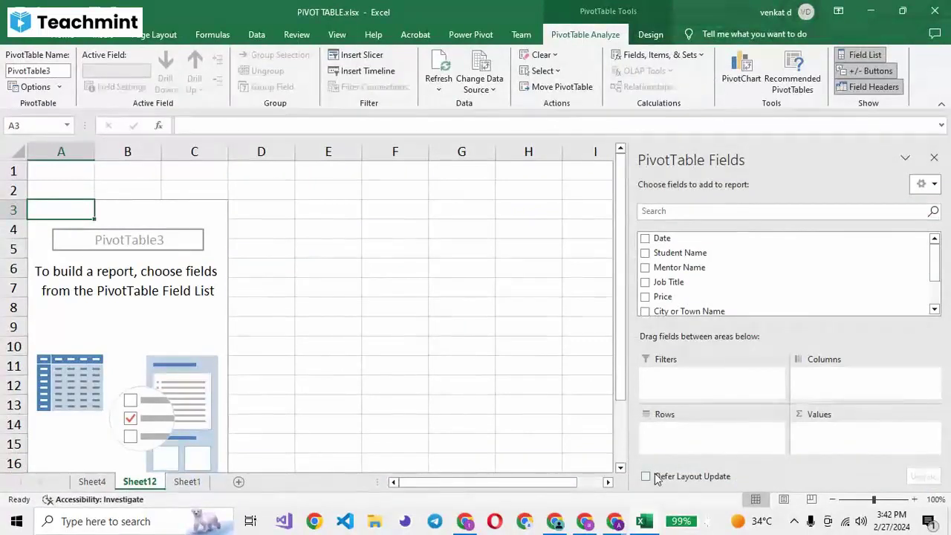
pyautogui.click(657, 477)
pyautogui.click(921, 478)
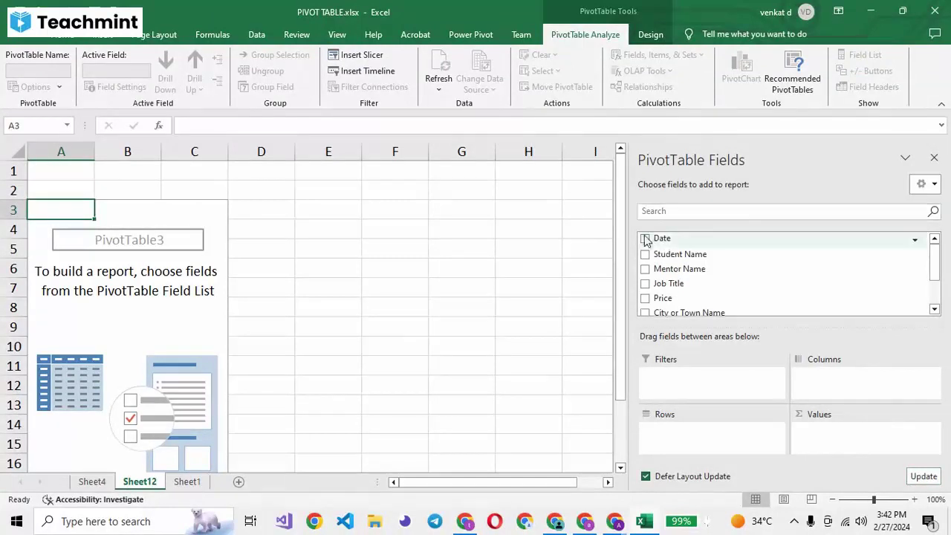
pyautogui.click(654, 299)
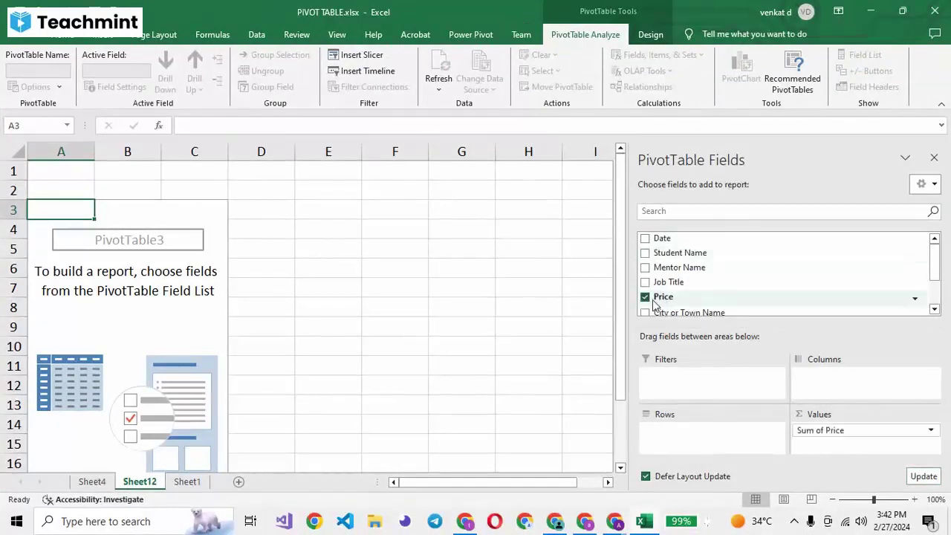
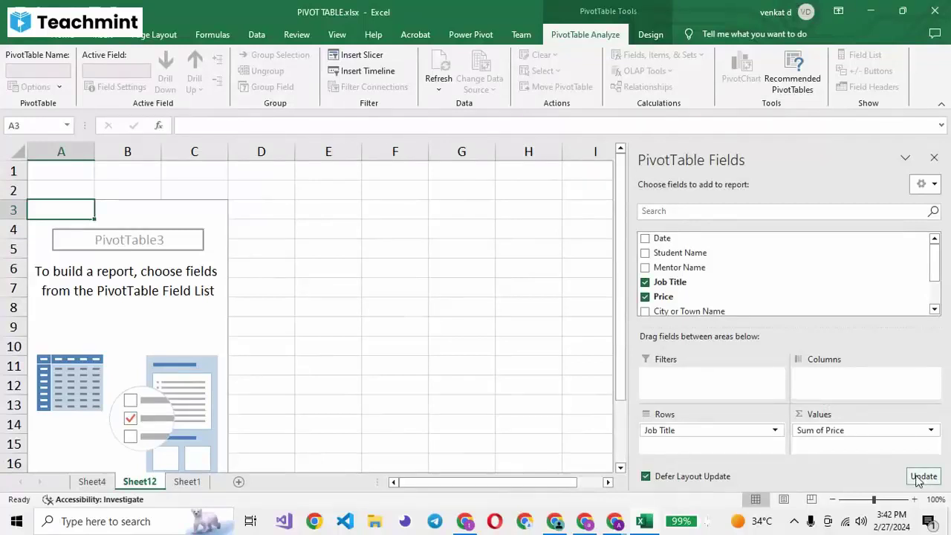
# Build the Sum of Price by Job Title pivot, then add Student Name as column labels
pyautogui.click(924, 476)
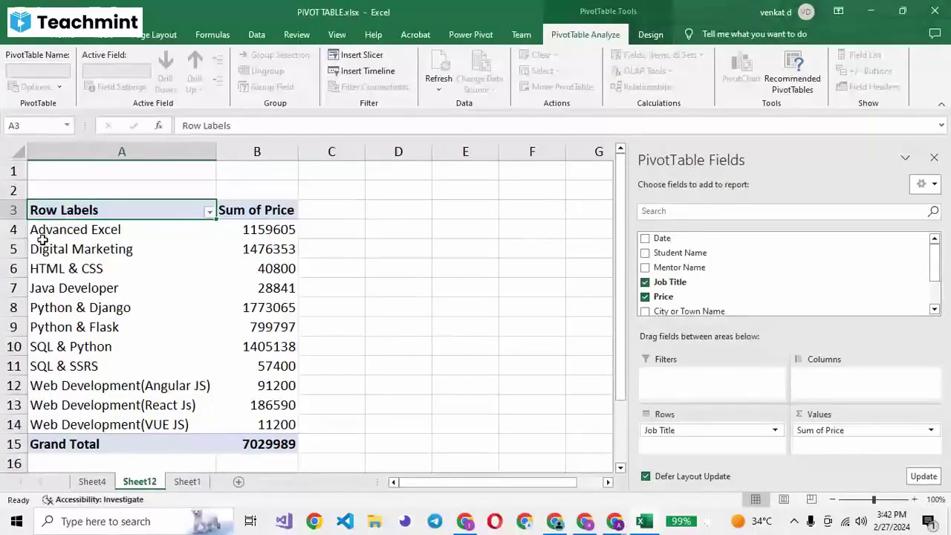
pyautogui.moveTo(662, 254)
pyautogui.mouseDown()
pyautogui.moveTo(712, 269)
pyautogui.moveTo(829, 380)
pyautogui.mouseUp()
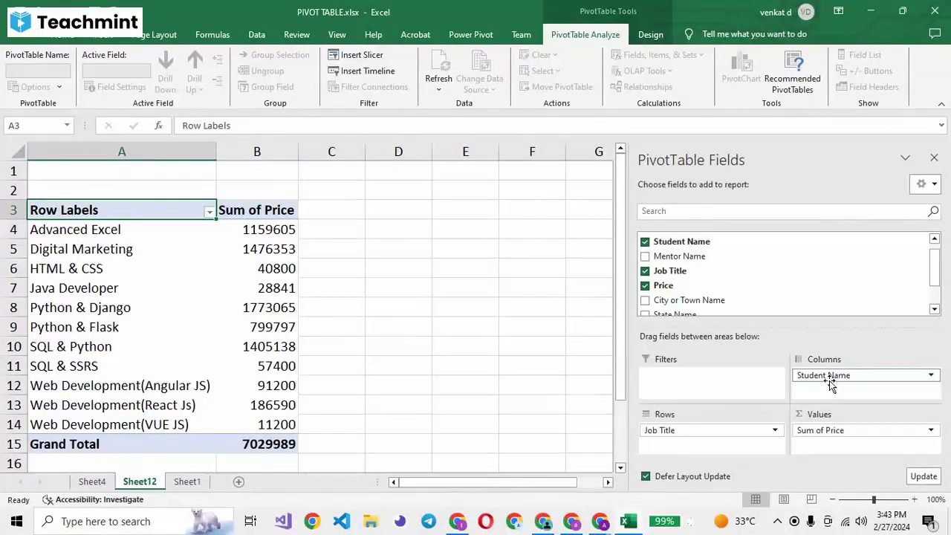
pyautogui.click(923, 475)
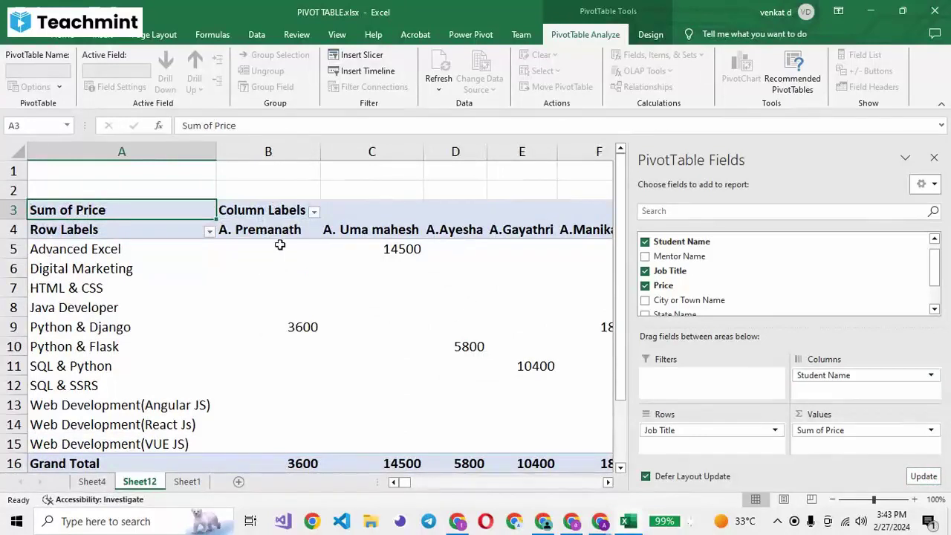
# Browse across the student name columns, then take Student Name out of the layout
pyautogui.click(280, 245)
pyautogui.press('Right')
pyautogui.press('Right')
pyautogui.press('Right')
pyautogui.press('Right')
pyautogui.press('Right')
pyautogui.press('Right')
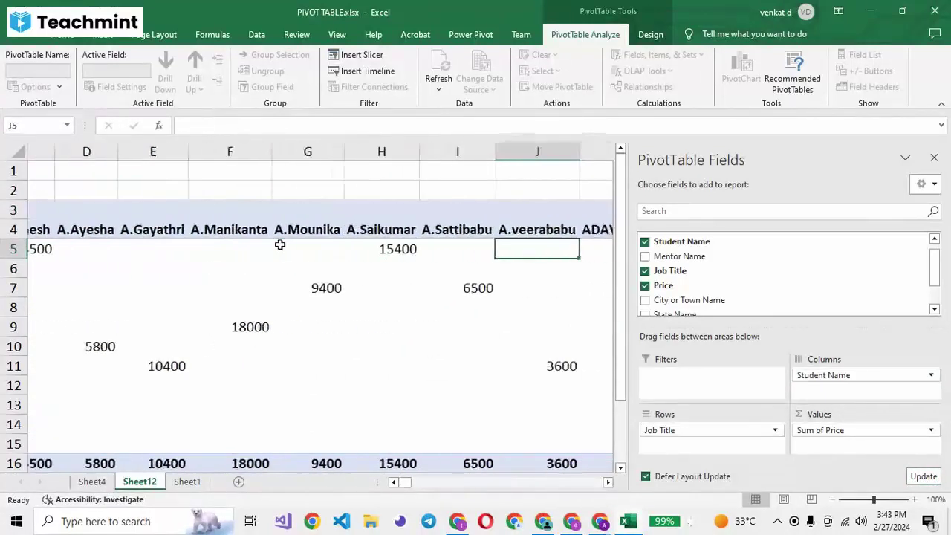
pyautogui.press('Right')
pyautogui.press('Right')
pyautogui.press('Right')
pyautogui.press('Right')
pyautogui.press('Right')
pyautogui.press('Right')
pyautogui.press('Right')
pyautogui.press('Left')
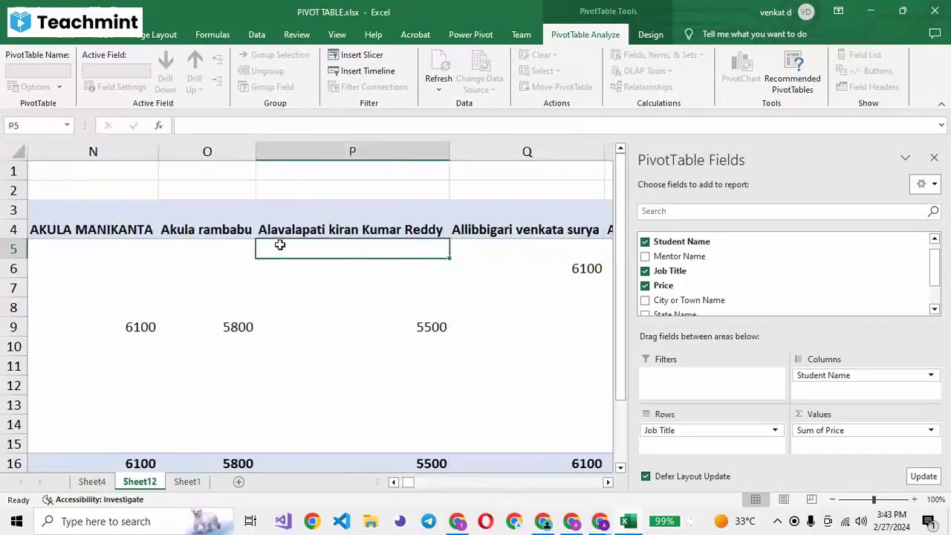
pyautogui.press('Left')
pyautogui.press('Left')
pyautogui.press('Left')
pyautogui.press('Left')
pyautogui.press('Left')
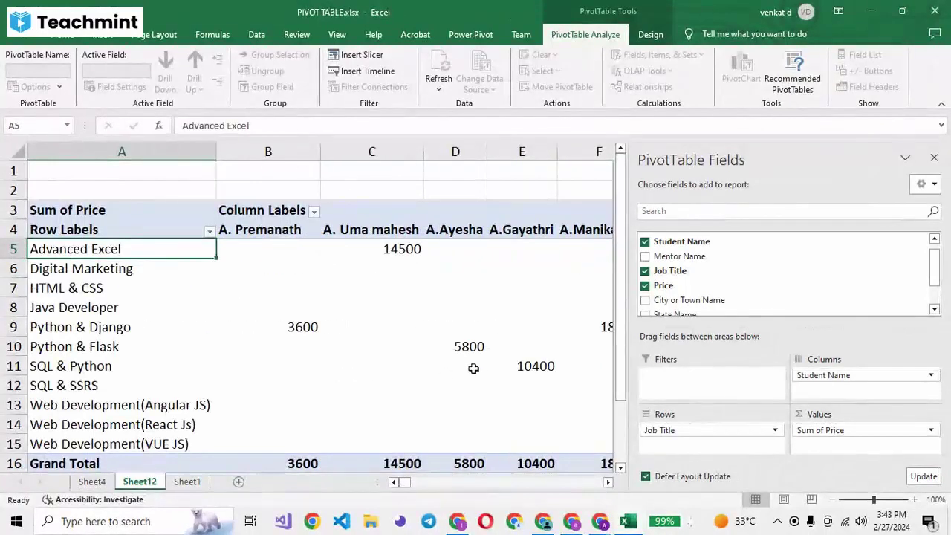
pyautogui.moveTo(670, 271)
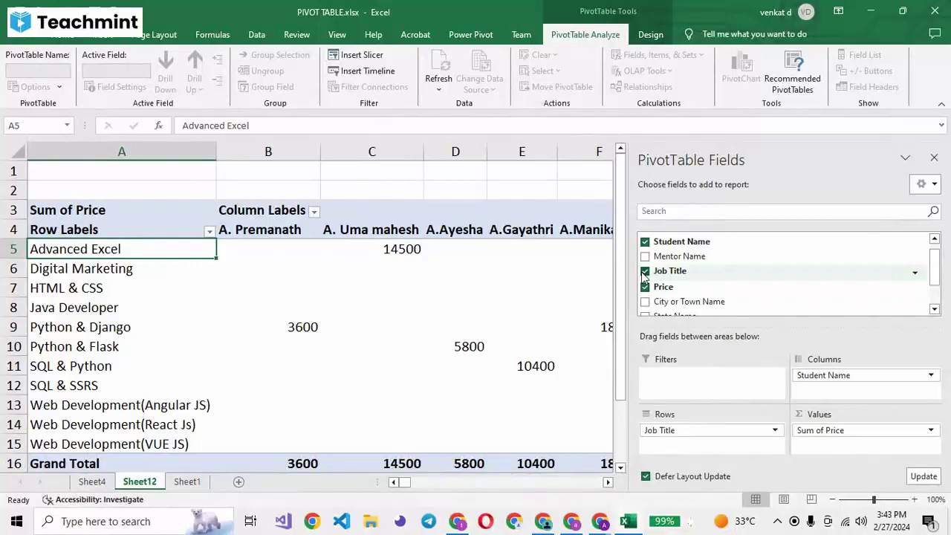
pyautogui.click(645, 242)
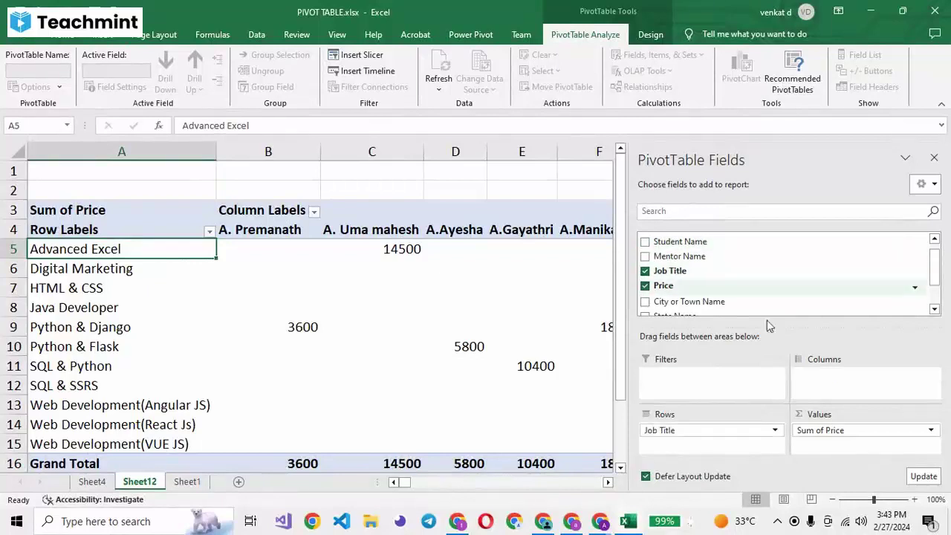
# Drop the student columns and nest City or Town Name rows under each Job Title
pyautogui.click(922, 478)
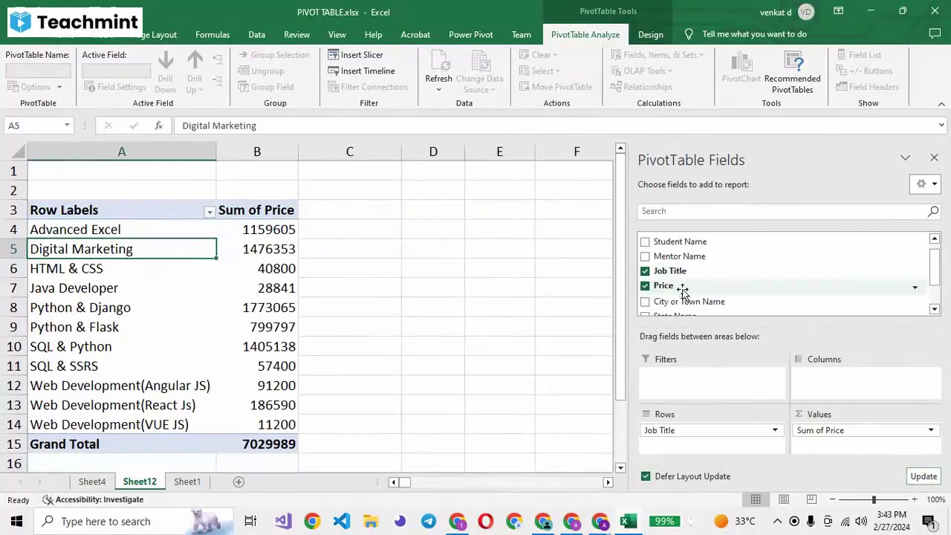
pyautogui.click(646, 300)
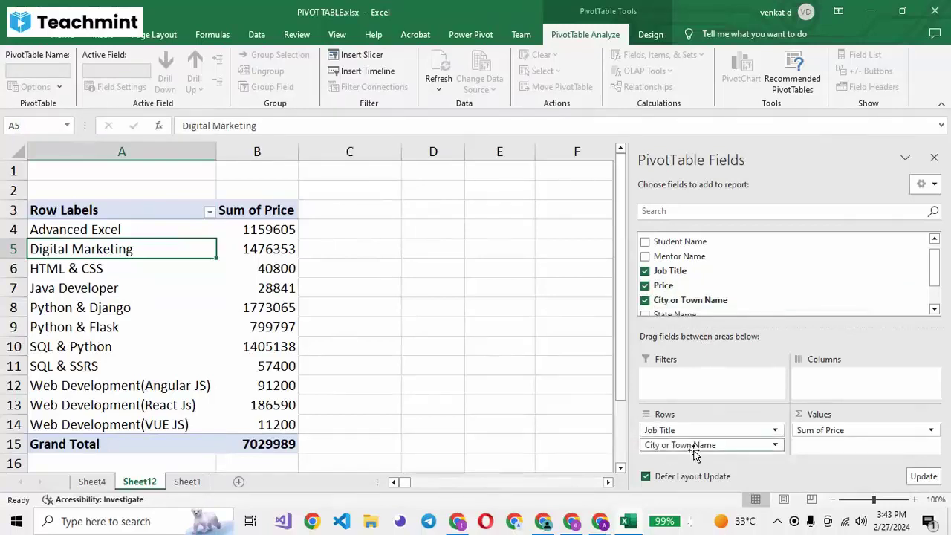
pyautogui.click(924, 477)
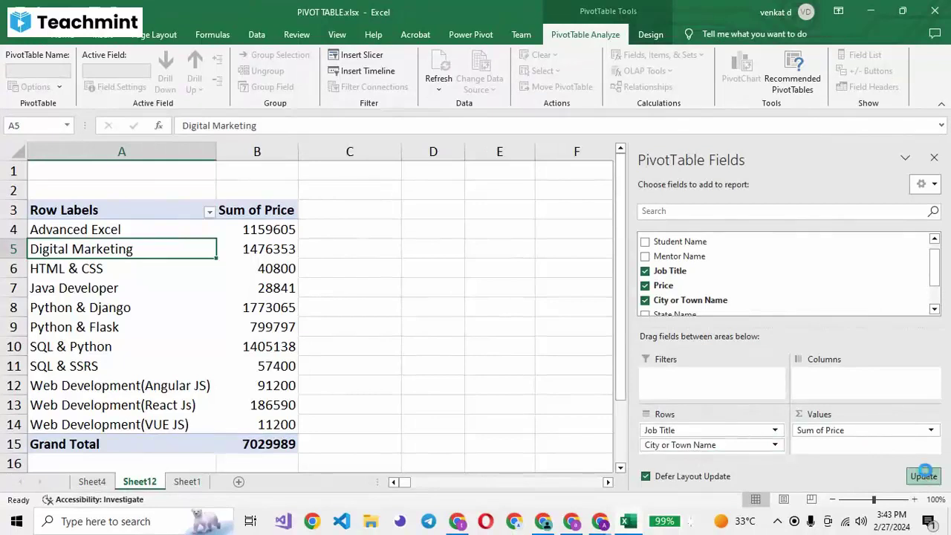
pyautogui.click(37, 231)
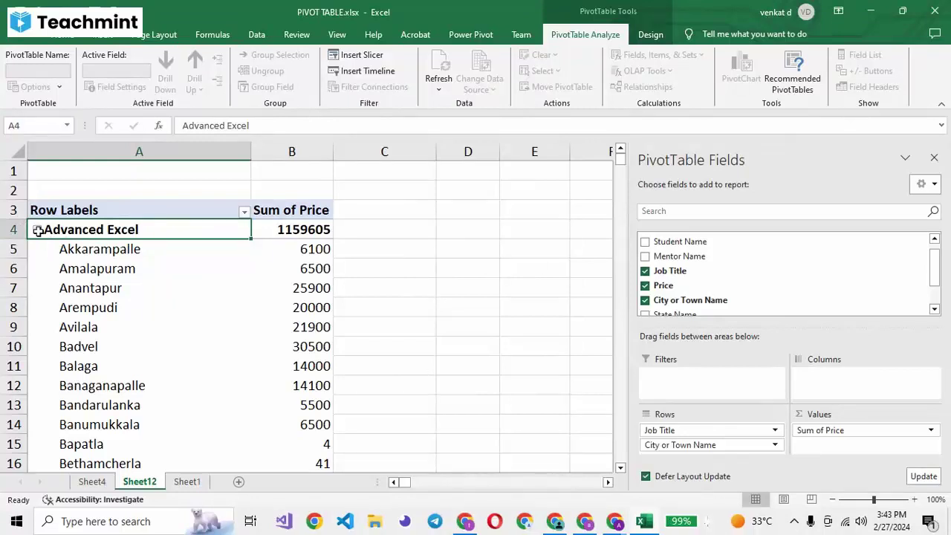
# Collapse the Advanced Excel, Digital Marketing, HTML & CSS, Java Developer and Python & Django groups
pyautogui.click(468, 305)
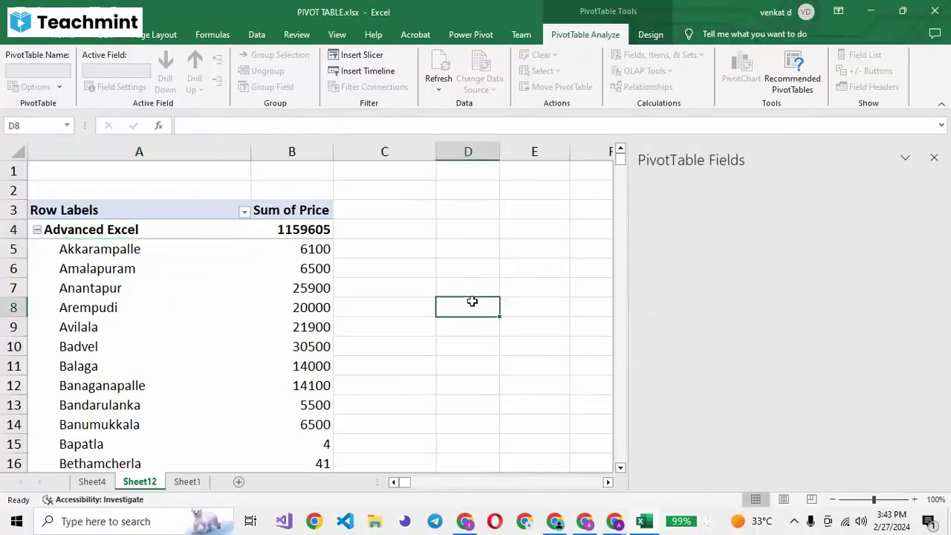
pyautogui.click(32, 230)
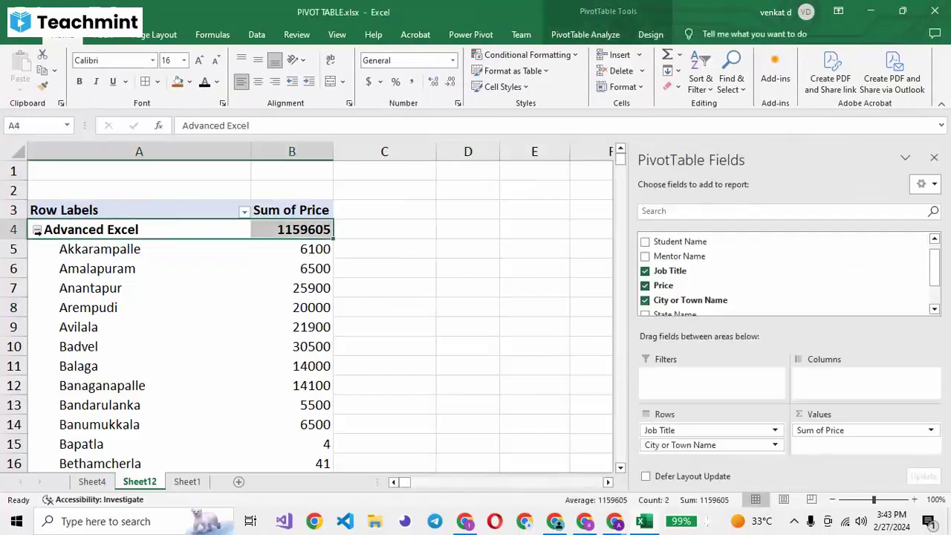
pyautogui.click(36, 230)
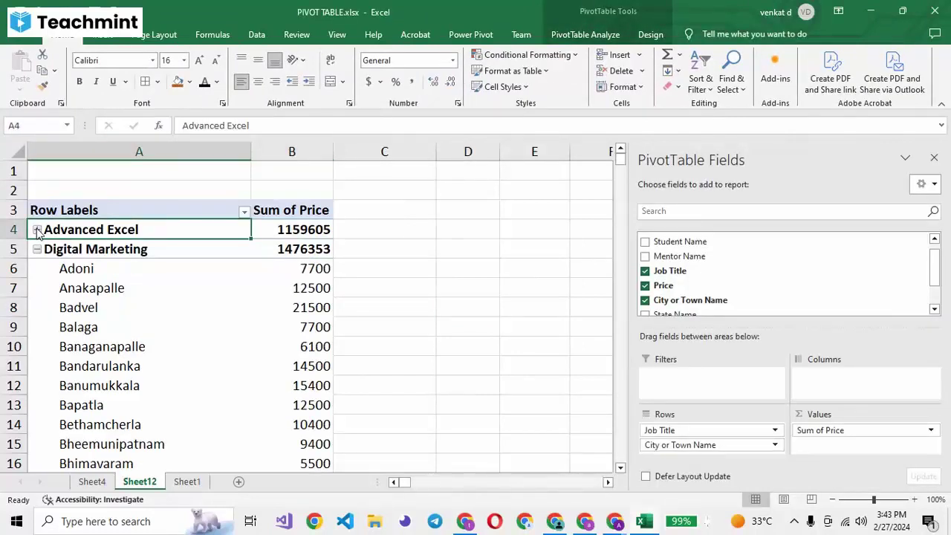
pyautogui.click(36, 249)
pyautogui.click(35, 269)
pyautogui.click(36, 268)
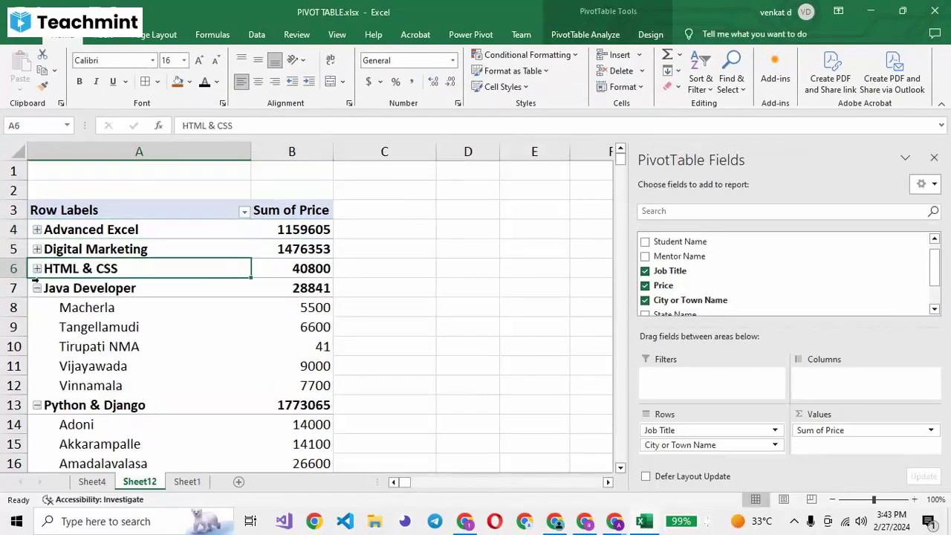
pyautogui.click(36, 288)
pyautogui.click(36, 308)
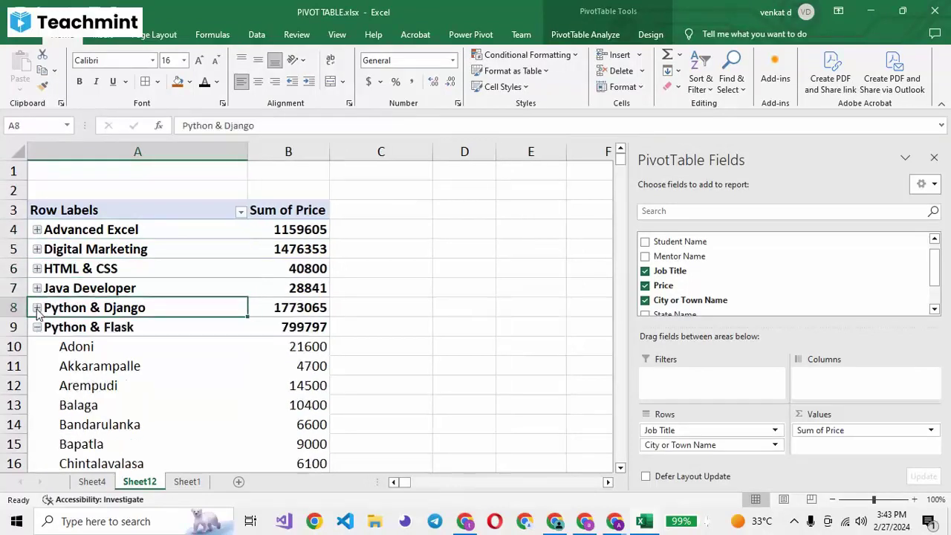
# Collapse Python & Flask through Web Development(VUE JS), then re-expand Advanced Excel to show its towns
pyautogui.click(37, 328)
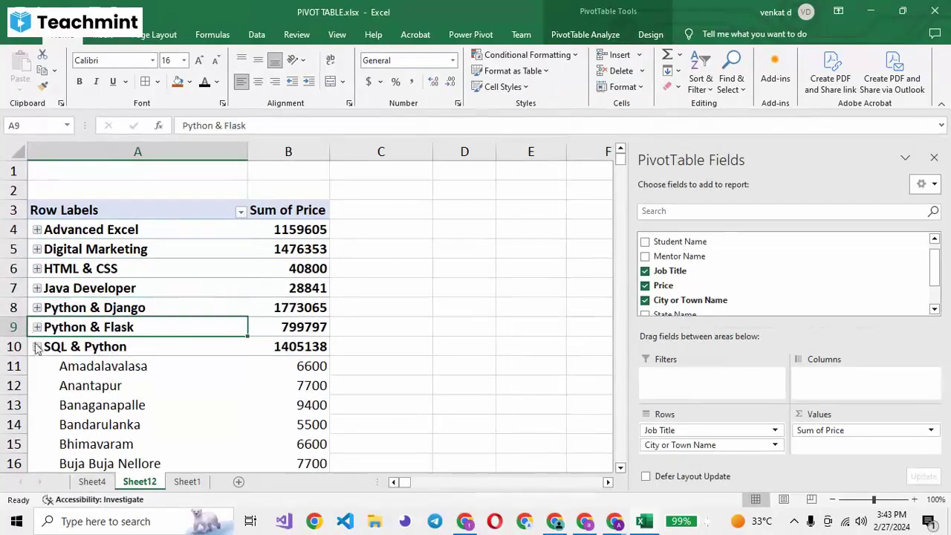
pyautogui.click(36, 347)
pyautogui.click(36, 367)
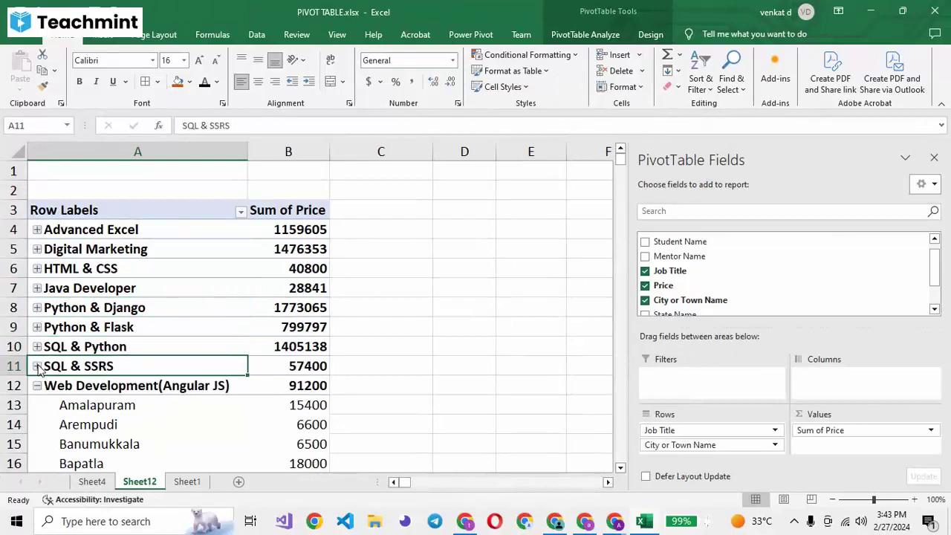
pyautogui.click(37, 385)
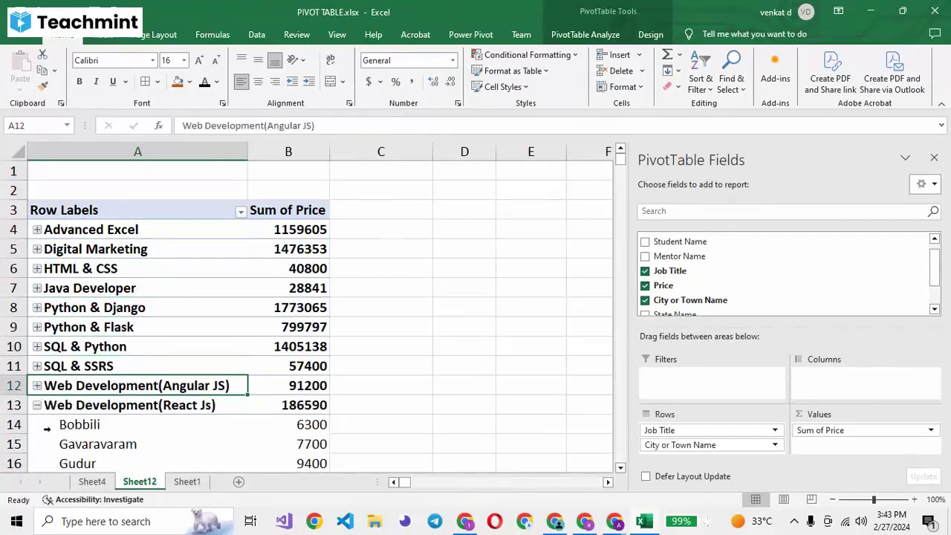
pyautogui.click(36, 406)
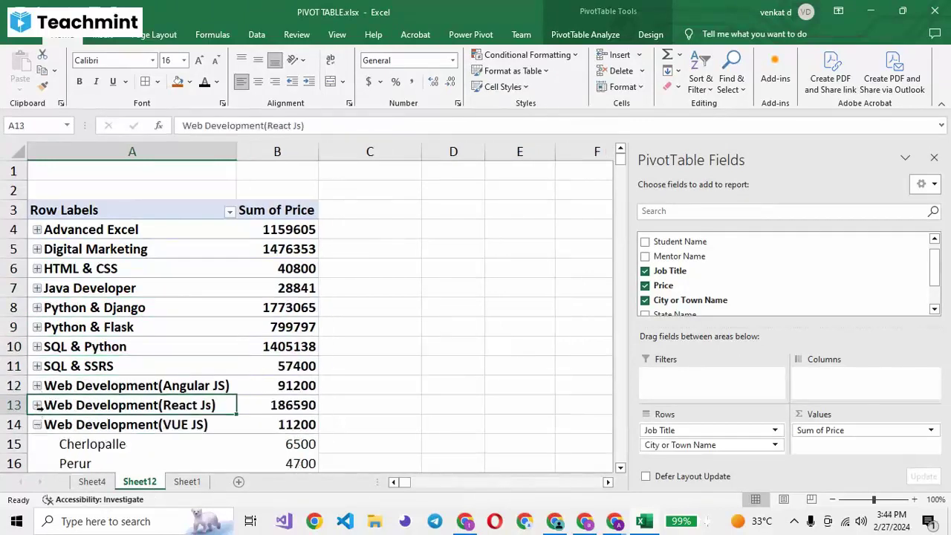
pyautogui.click(37, 424)
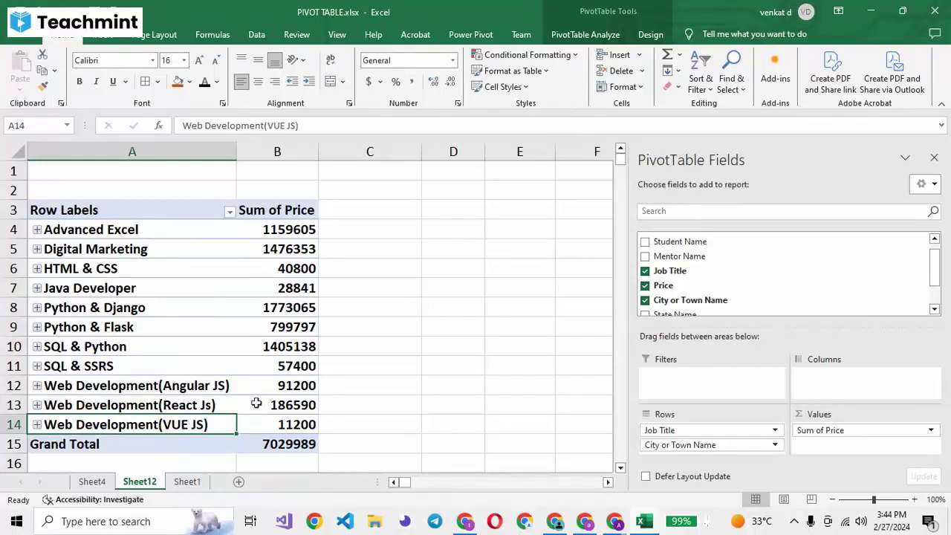
pyautogui.click(37, 229)
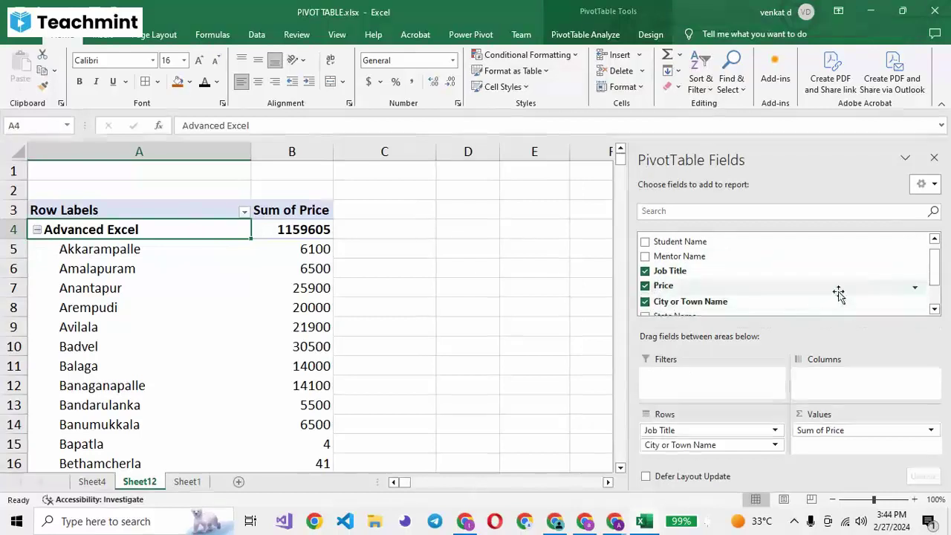
# Add the Date field to the pivot rows beneath the city groups
pyautogui.scroll(-3, 937, 270)
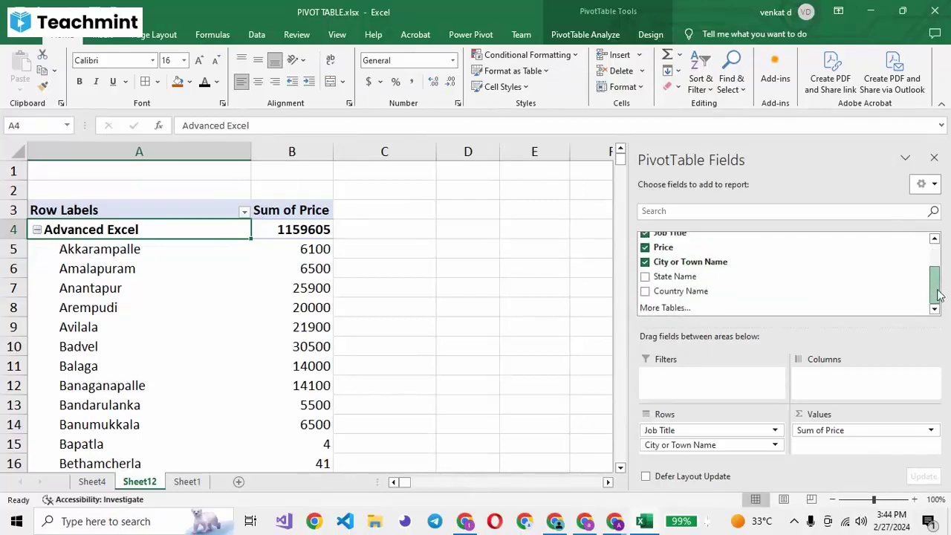
pyautogui.scroll(3, 936, 270)
pyautogui.scroll(1, 936, 270)
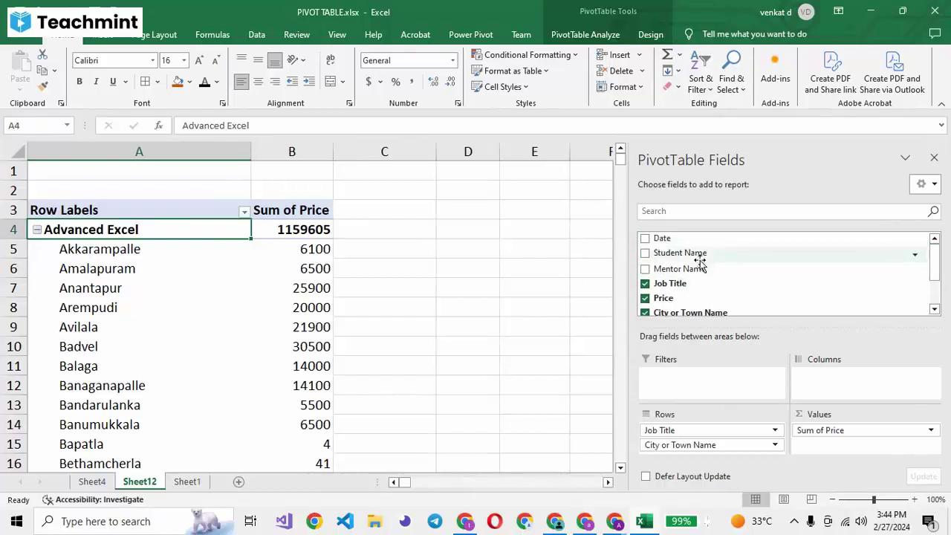
pyautogui.click(645, 238)
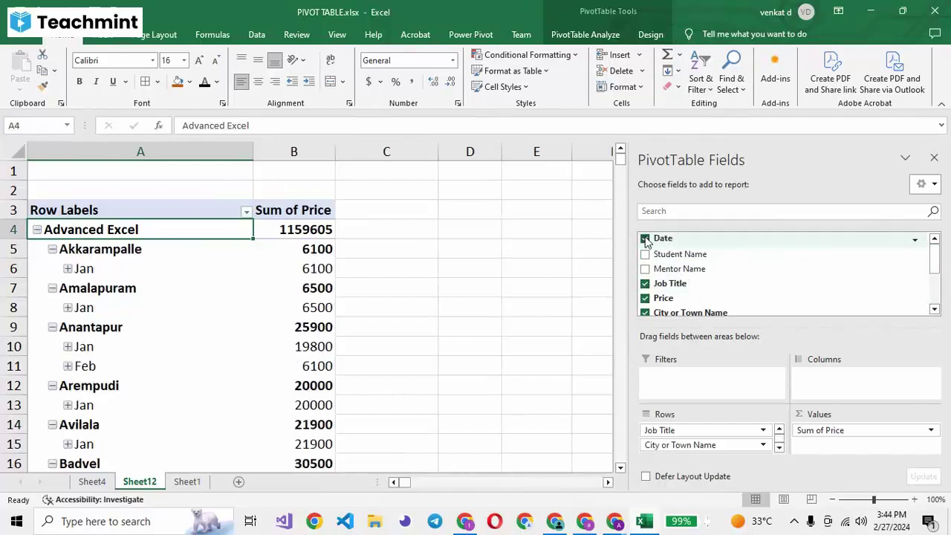
# Inspect Akkarampalle's January dates, then collapse the Akkarampalle, Amalapuram and Anantapur groups
pyautogui.click(68, 270)
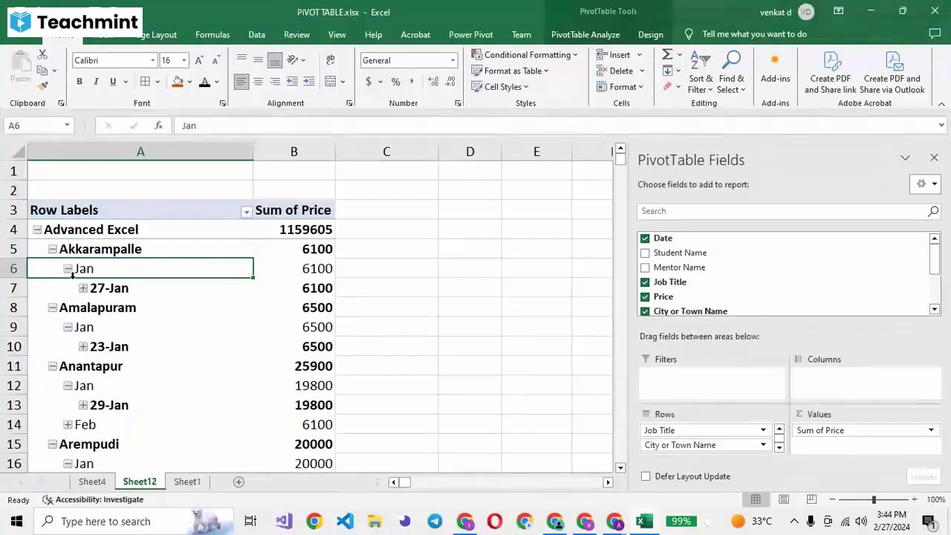
pyautogui.click(82, 288)
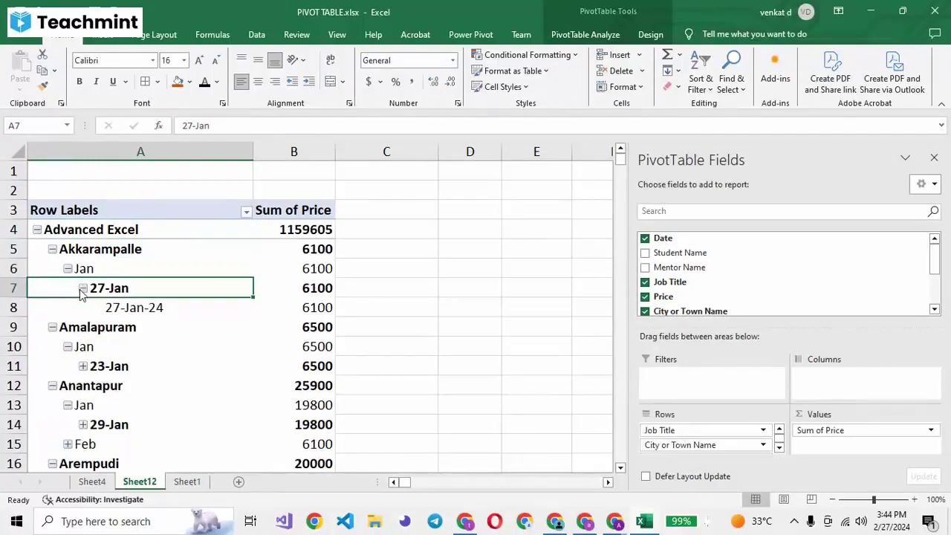
pyautogui.click(67, 268)
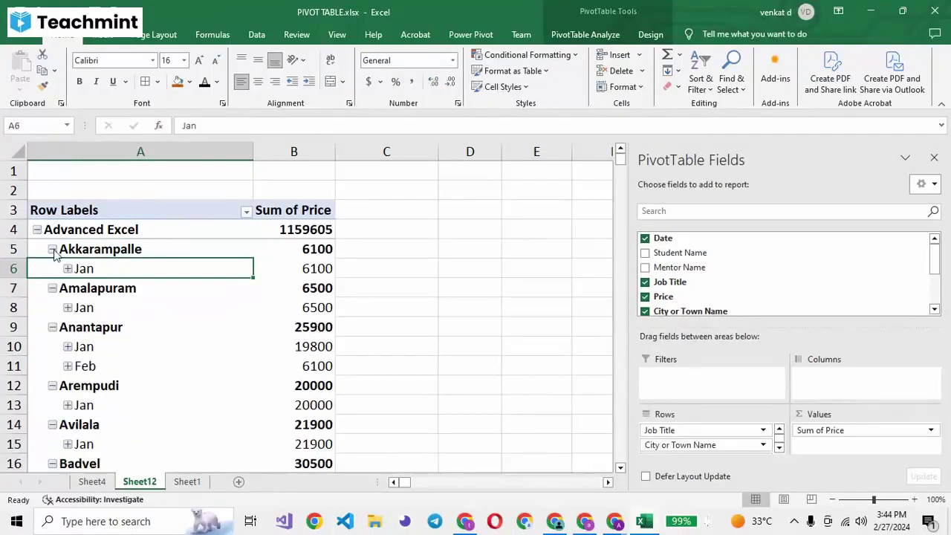
pyautogui.click(52, 249)
pyautogui.click(52, 269)
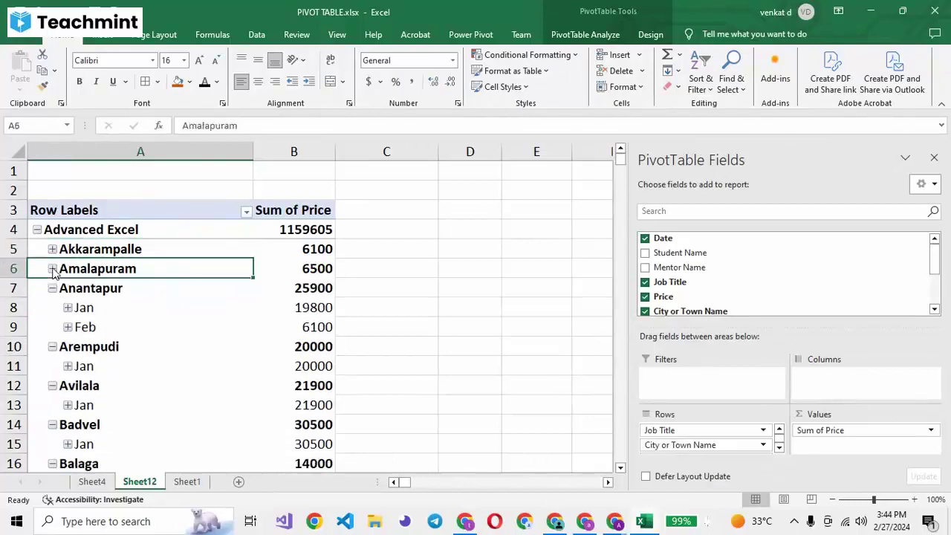
pyautogui.click(52, 289)
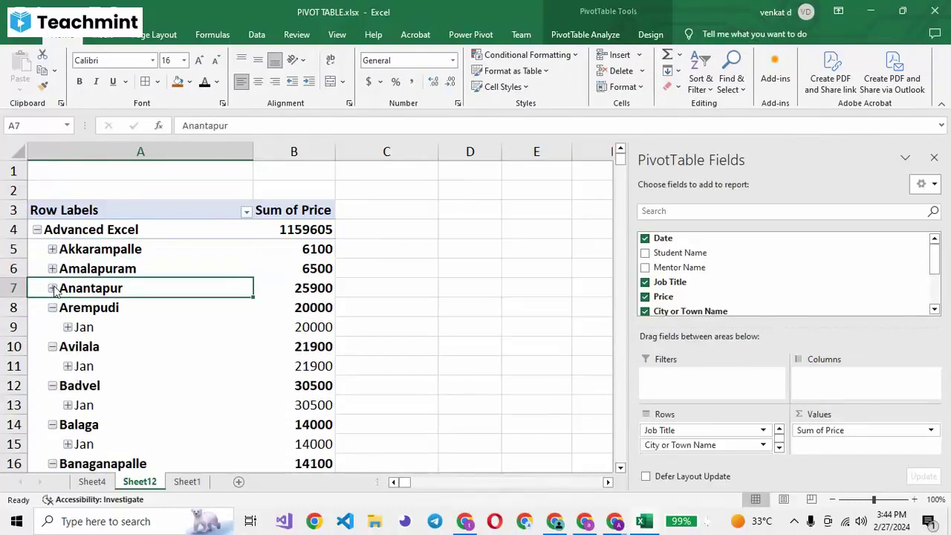
# Browse Anantapur's 29-Jan and Feb dates, then collapse the Anantapur, Arempudi and Avilala groups
pyautogui.click(52, 288)
pyautogui.click(83, 328)
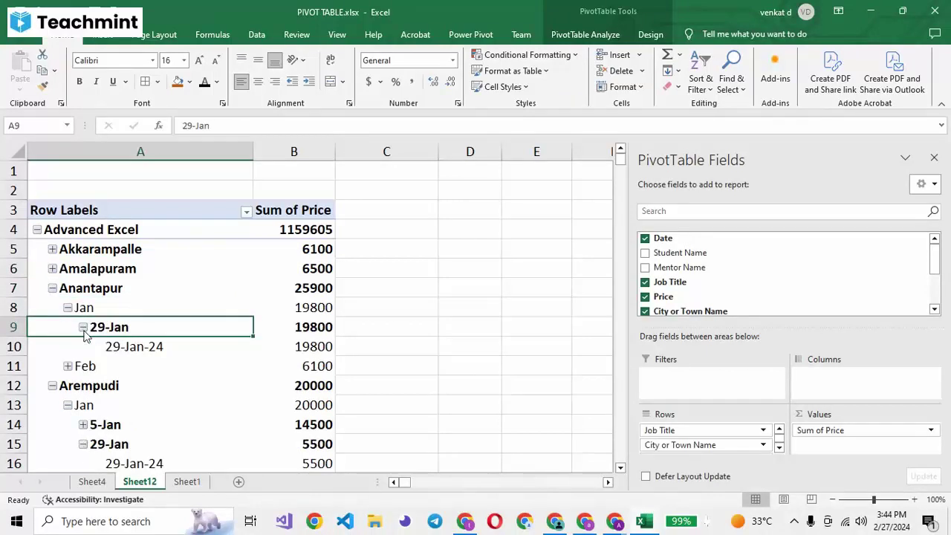
pyautogui.click(84, 328)
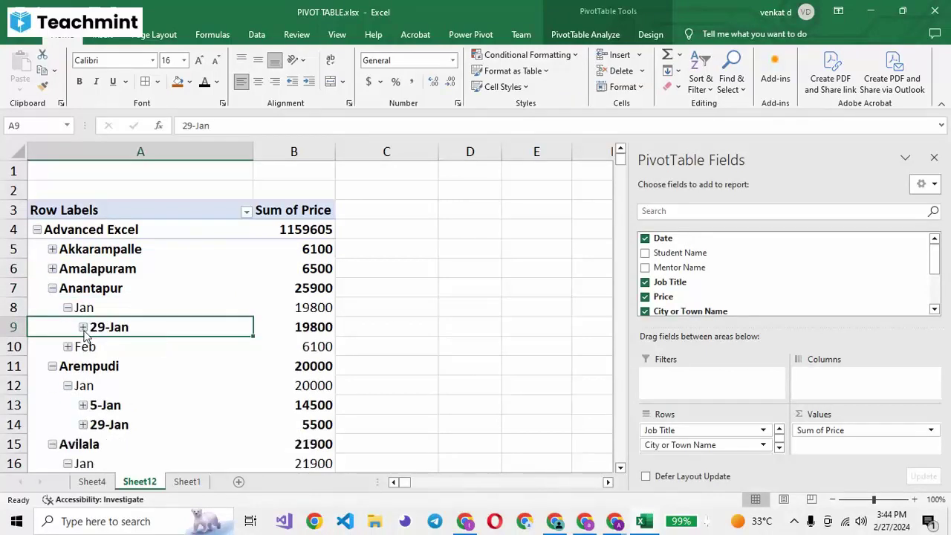
pyautogui.click(68, 347)
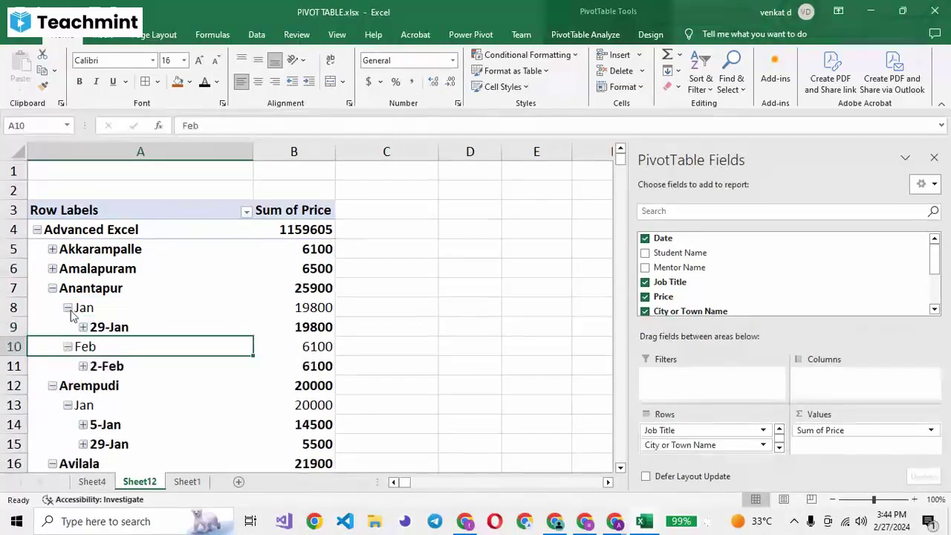
pyautogui.click(68, 308)
pyautogui.click(52, 288)
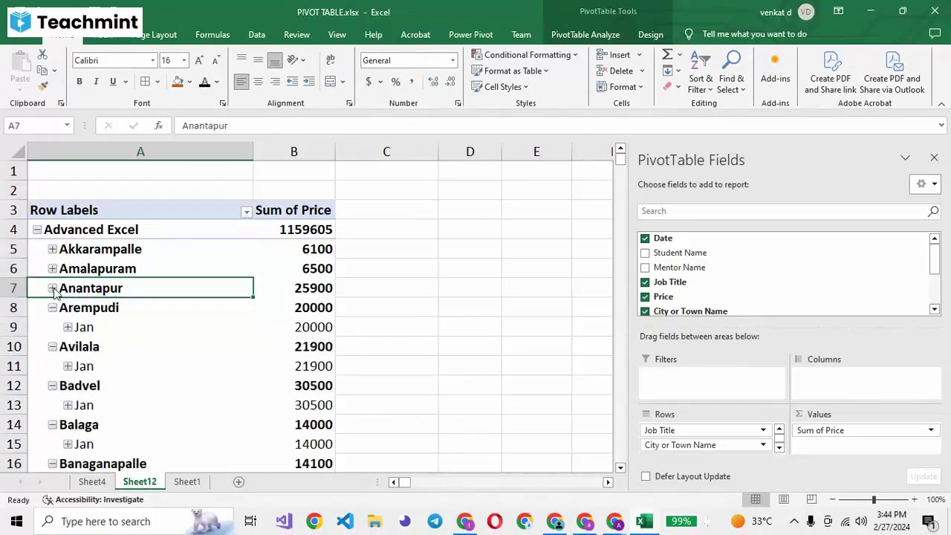
pyautogui.click(52, 308)
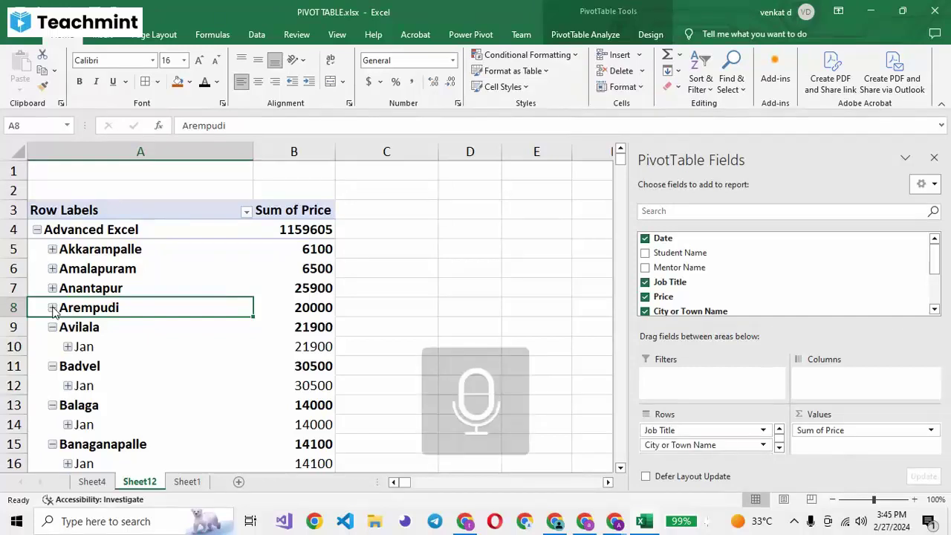
pyautogui.click(53, 327)
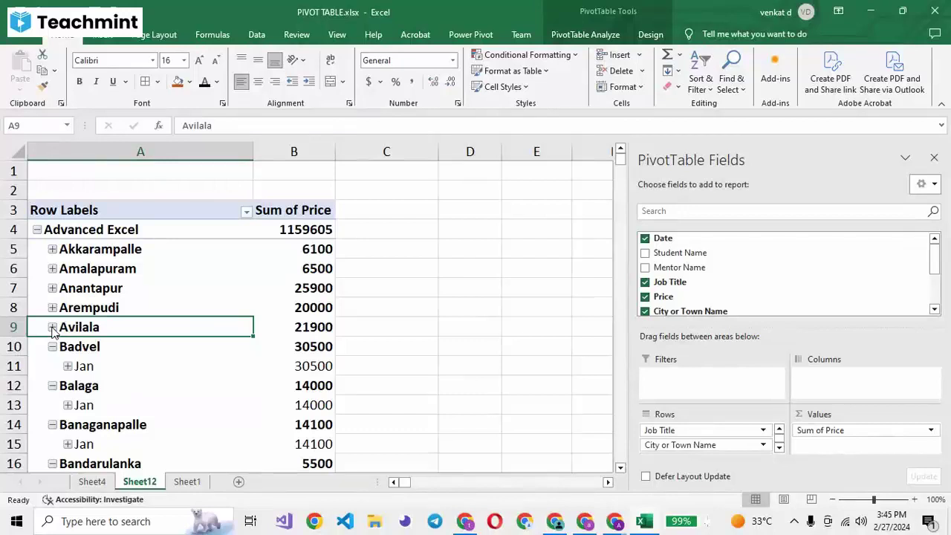
# Switch back to the PIVOT TABLE workbook's raw course data on Sheet1
pyautogui.click(615, 521)
pyautogui.click(429, 486)
pyautogui.hotkey('alt', 'Tab')
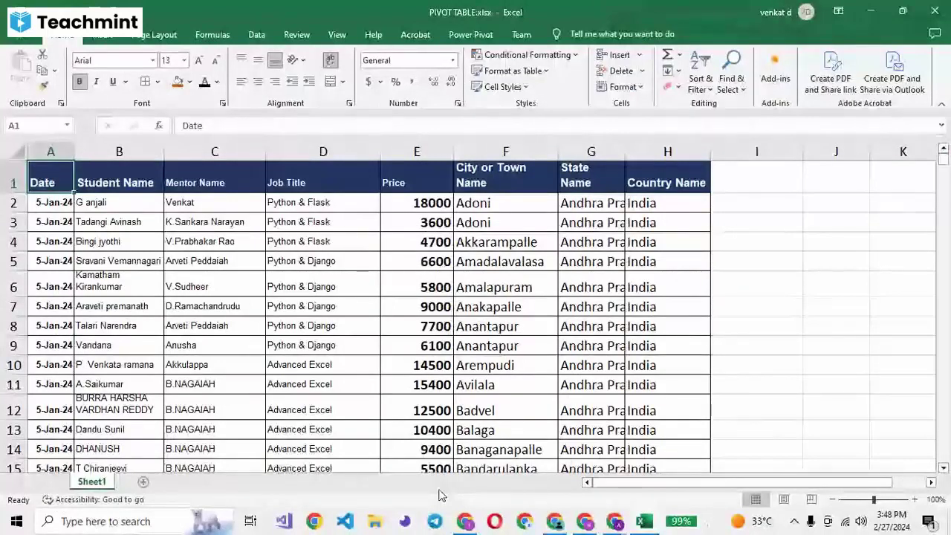
# Select the data range A1:H767 and insert a PivotTable on a new worksheet
pyautogui.hotkey('ctrl', 'shift', 'End')
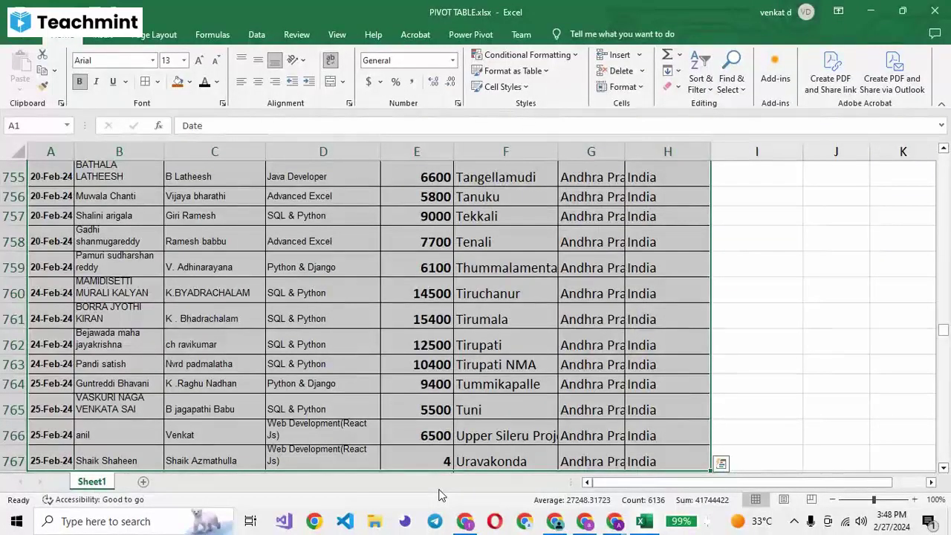
pyautogui.click(103, 37)
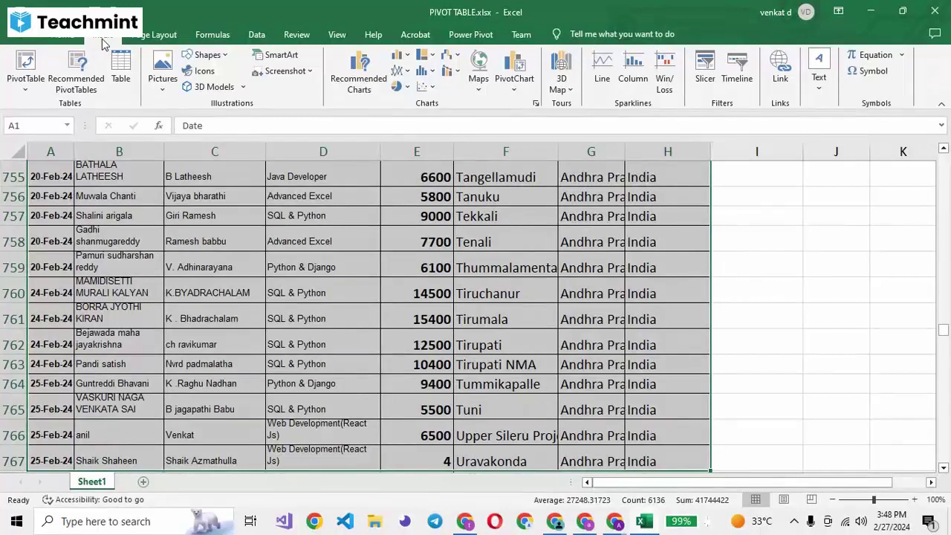
pyautogui.click(33, 75)
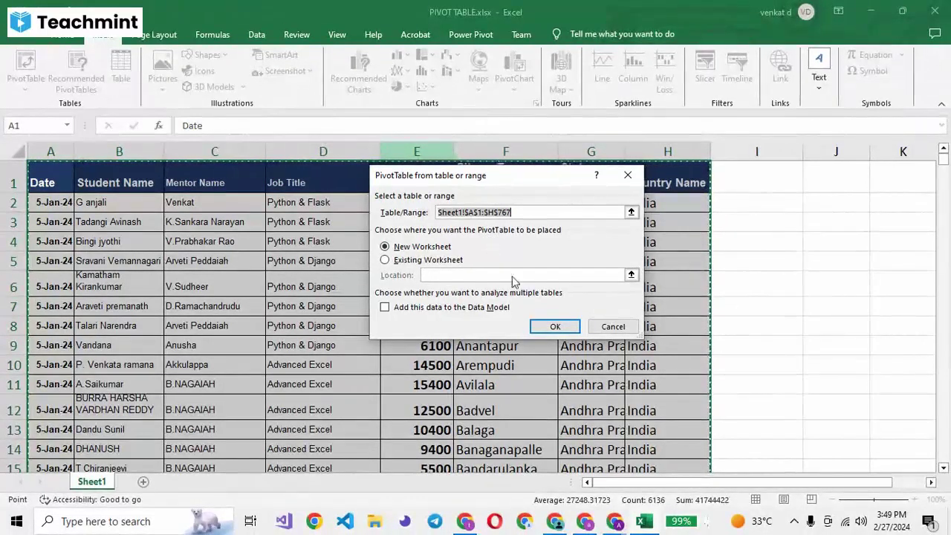
pyautogui.click(554, 328)
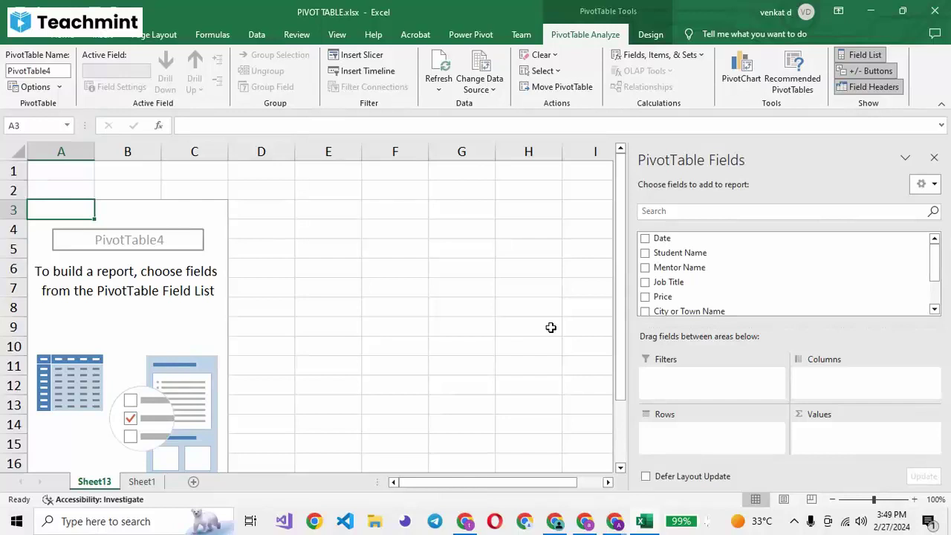
# Place Job Title in Rows and Price in Values, giving a Grand Total of 7029989
pyautogui.click(645, 282)
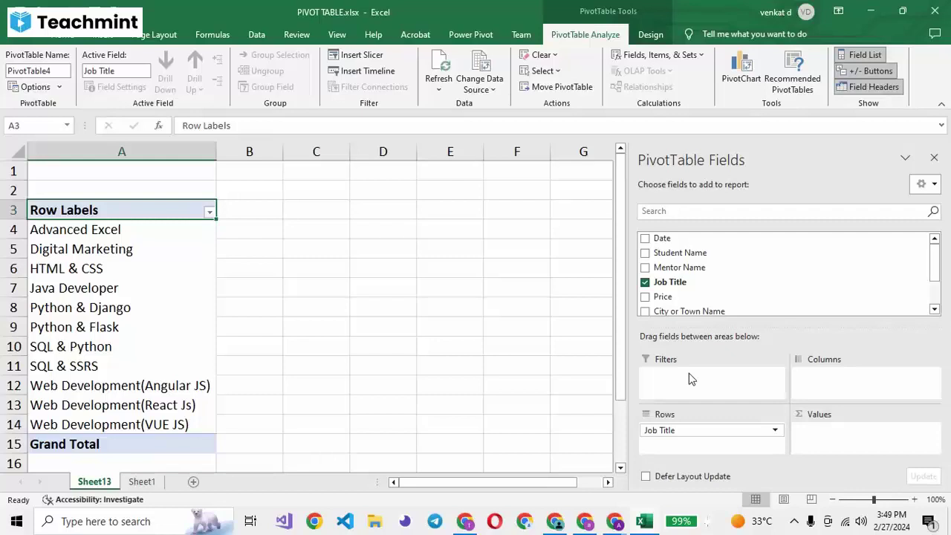
pyautogui.moveTo(707, 282)
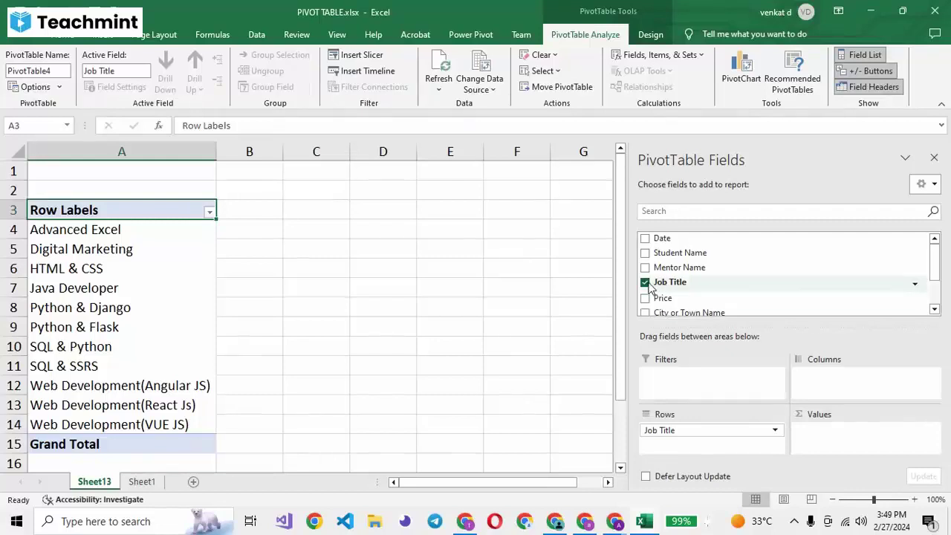
pyautogui.click(645, 282)
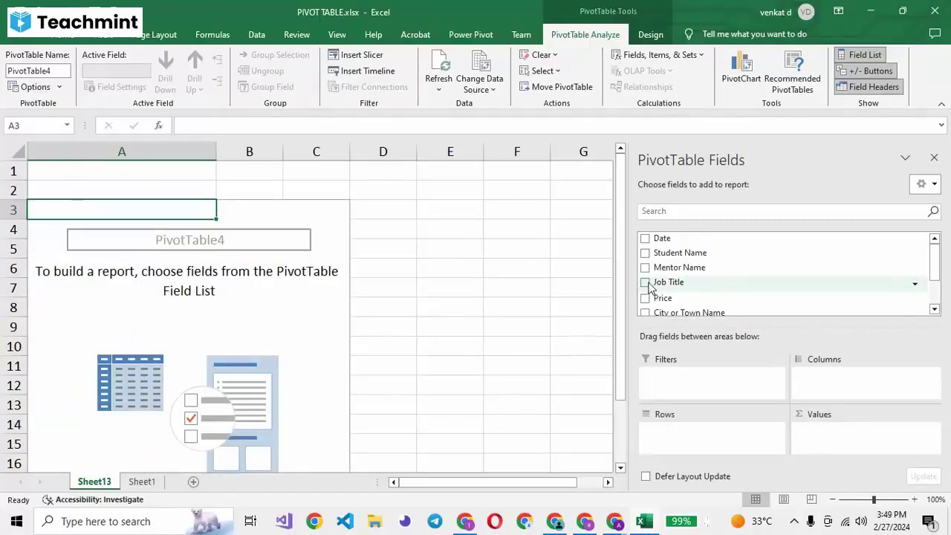
pyautogui.click(645, 282)
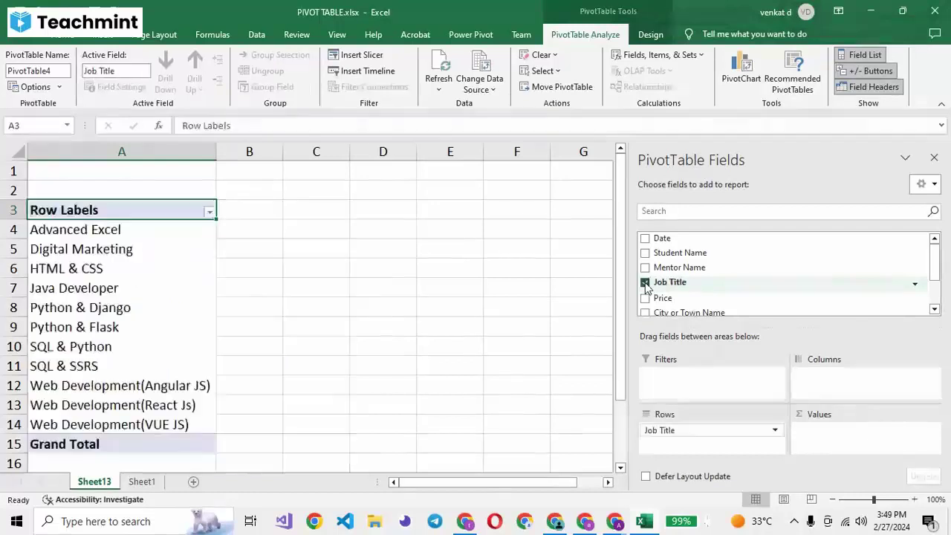
pyautogui.click(646, 283)
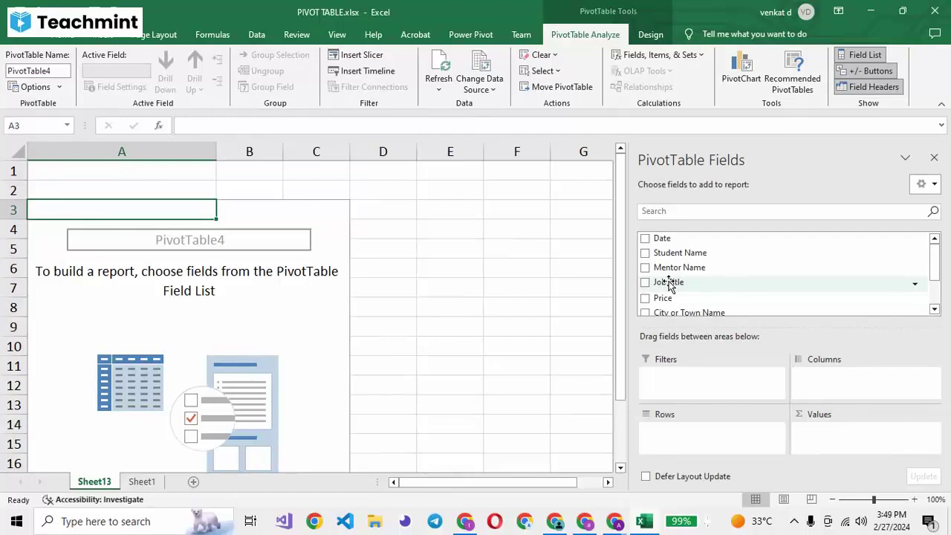
pyautogui.moveTo(670, 285); pyautogui.dragTo(668, 429)
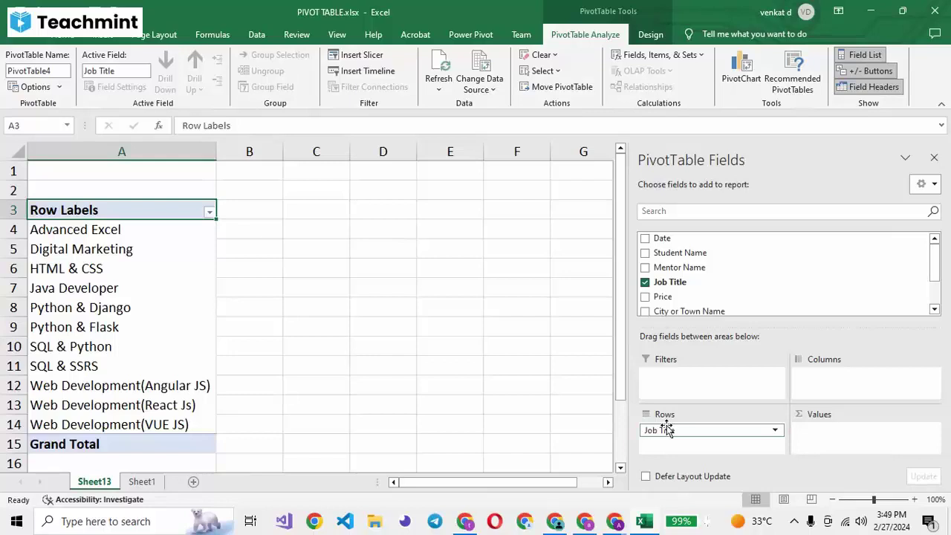
pyautogui.click(645, 297)
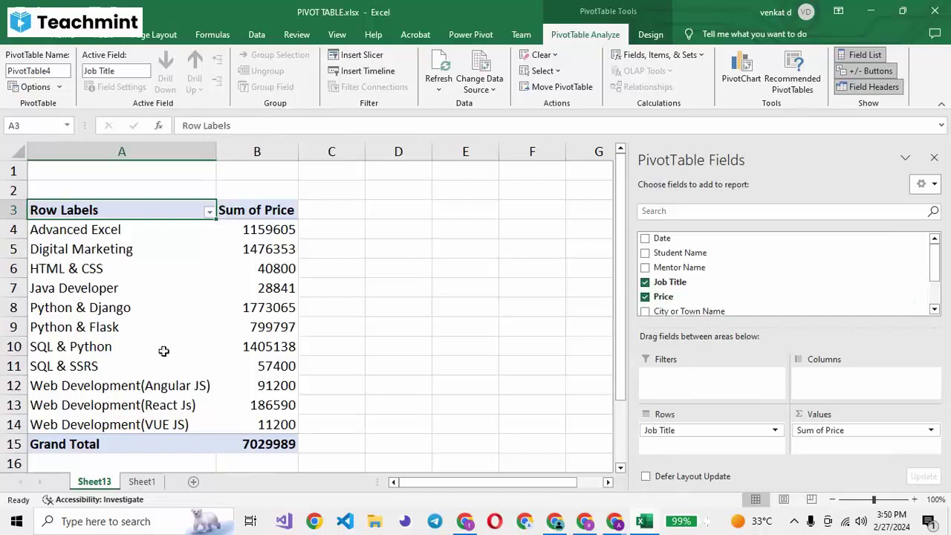
pyautogui.click(260, 346)
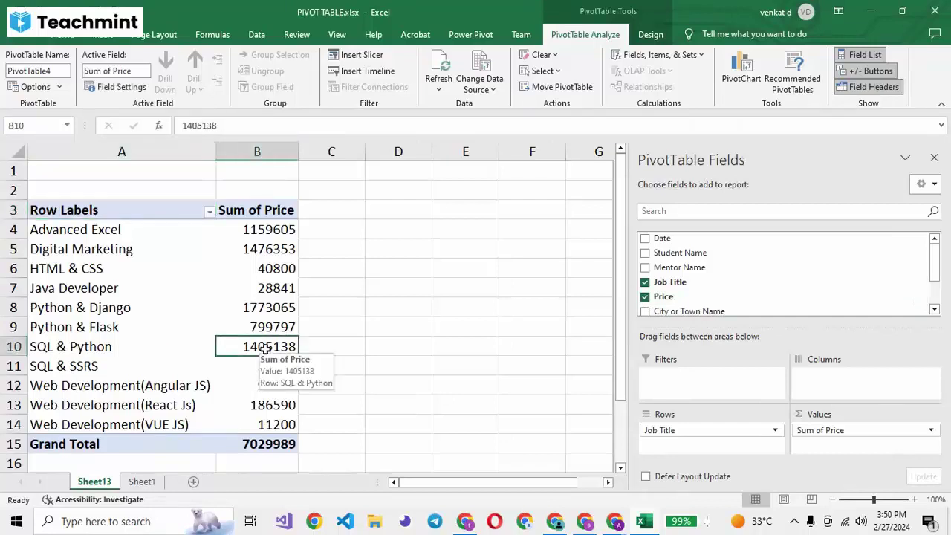
pyautogui.click(18, 346)
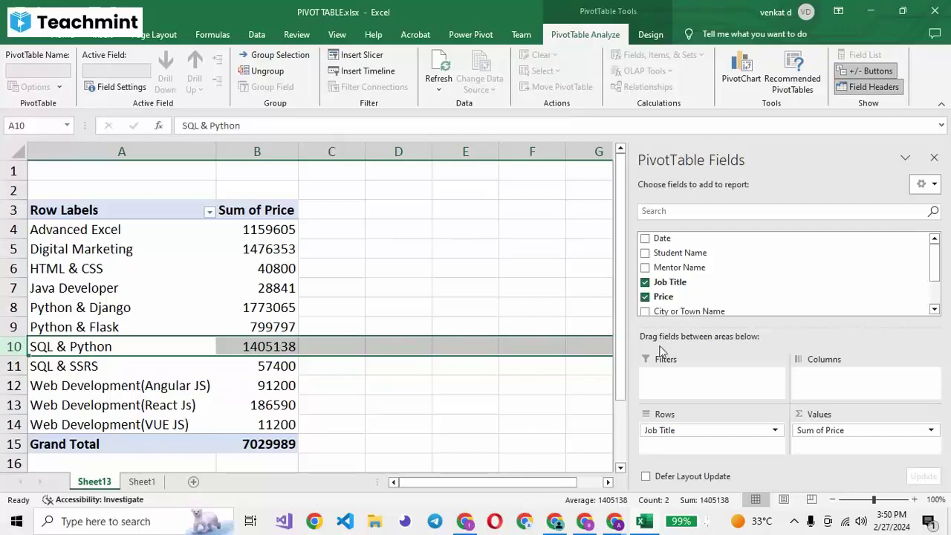
pyautogui.click(935, 311)
pyautogui.click(935, 311)
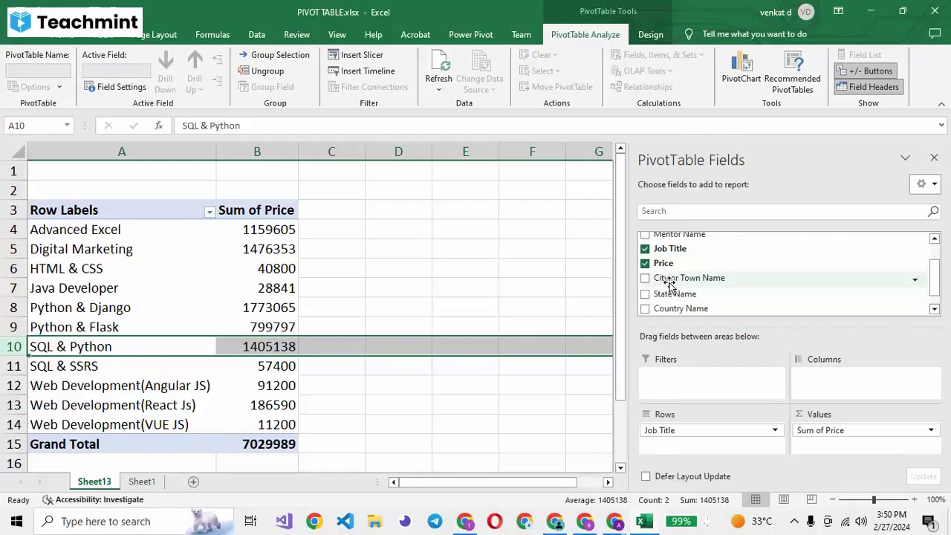
# Nest City or Town Name under Job Title, then collapse Advanced Excel through Python & Flask
pyautogui.moveTo(670, 285); pyautogui.dragTo(679, 445)
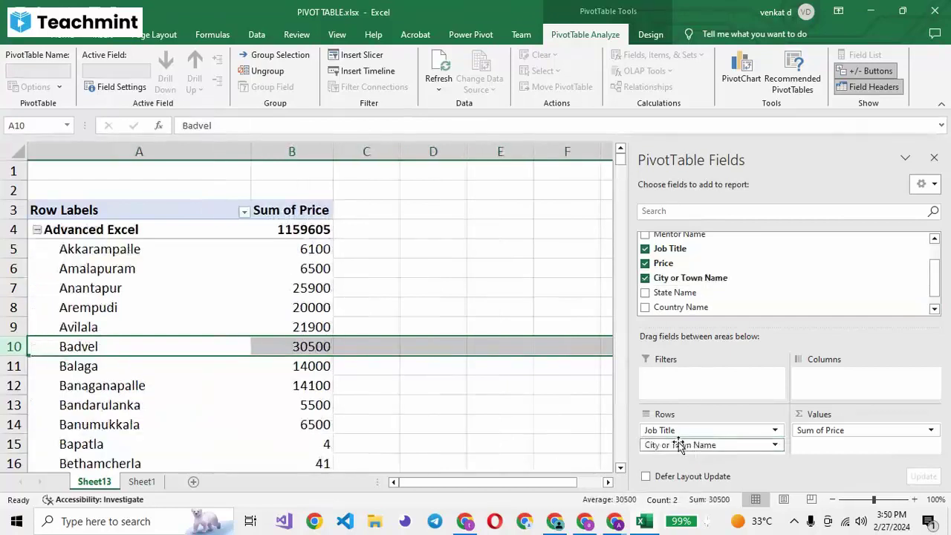
pyautogui.click(36, 229)
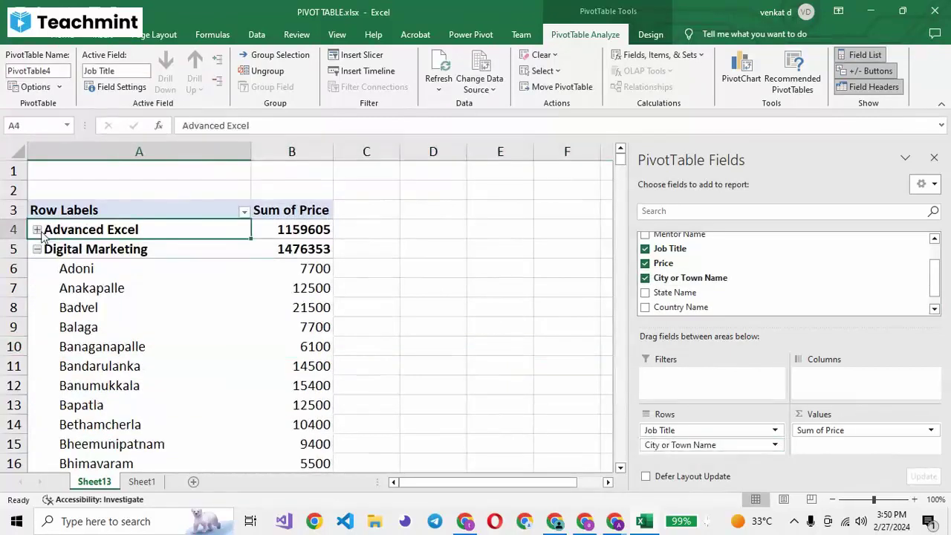
pyautogui.click(36, 249)
pyautogui.click(36, 268)
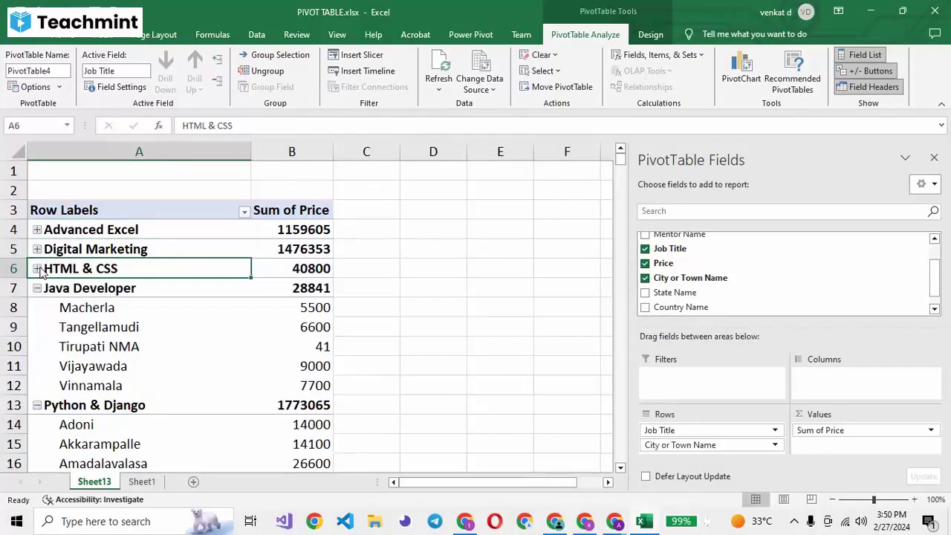
pyautogui.click(36, 288)
pyautogui.click(37, 307)
pyautogui.click(36, 327)
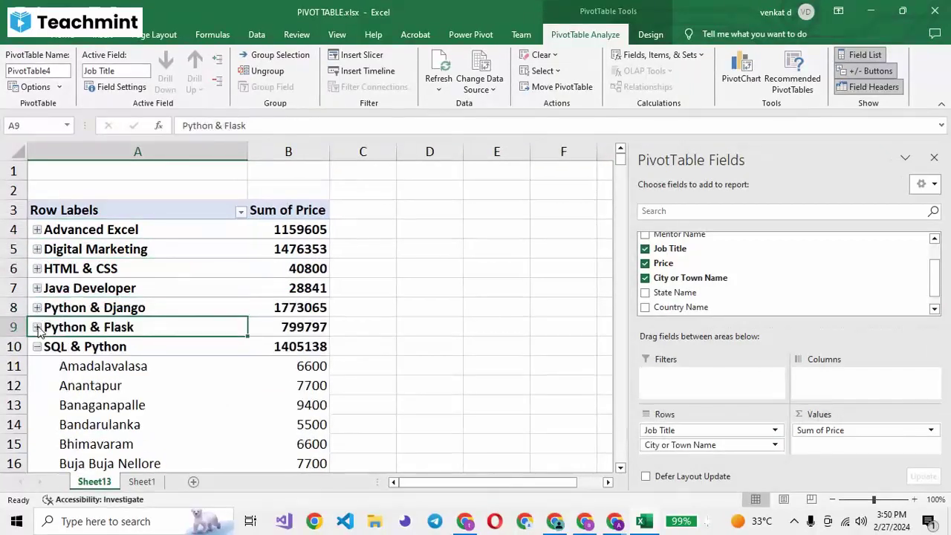
# Collapse the SQL & Python, SQL & SSRS and three Web Development groups
pyautogui.click(37, 346)
pyautogui.click(37, 365)
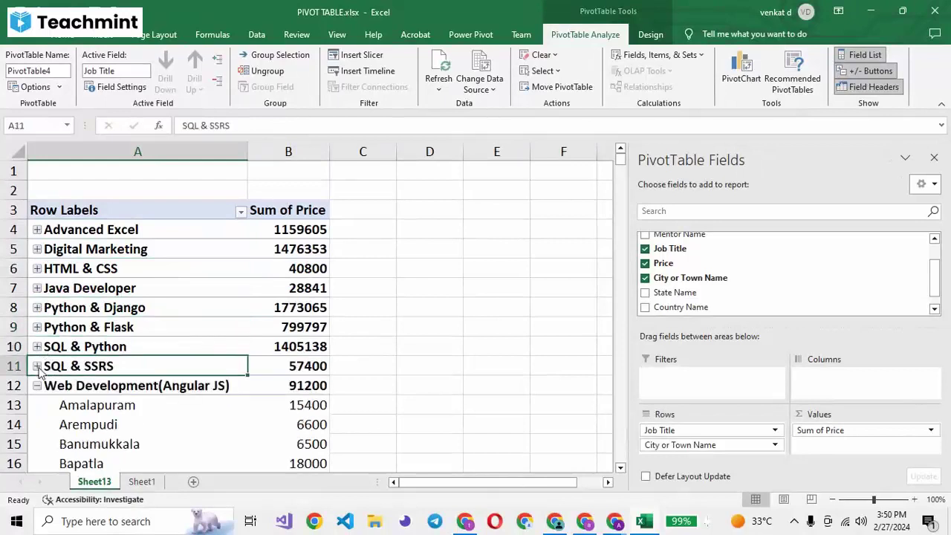
pyautogui.click(36, 386)
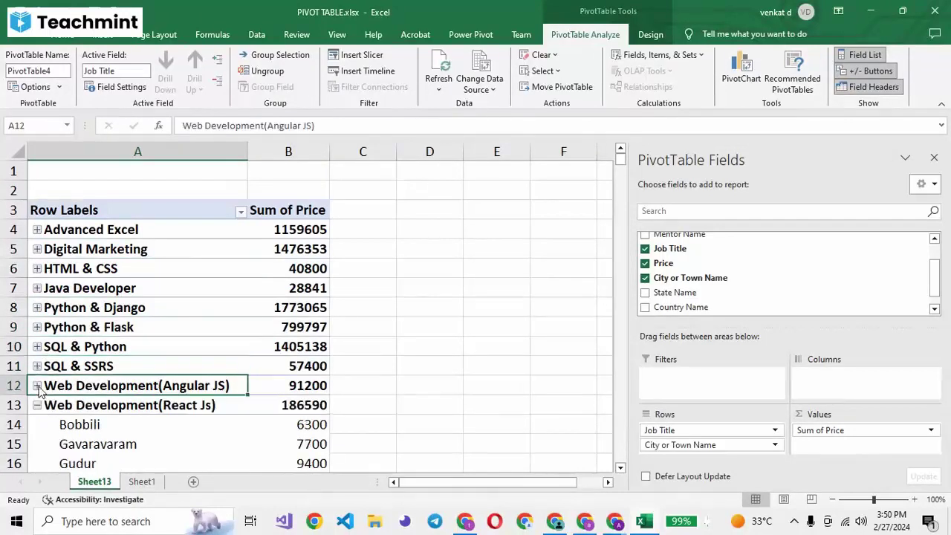
pyautogui.click(37, 405)
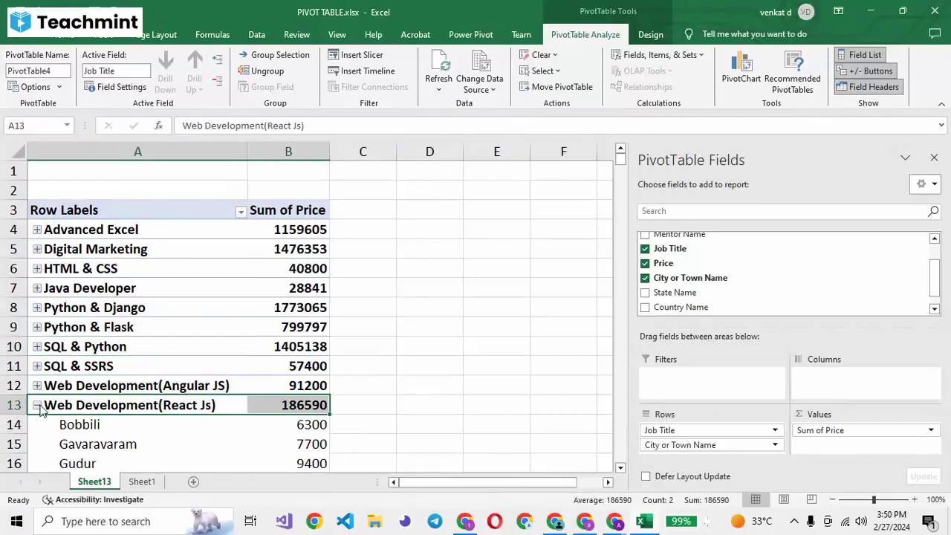
pyautogui.click(36, 405)
pyautogui.click(37, 425)
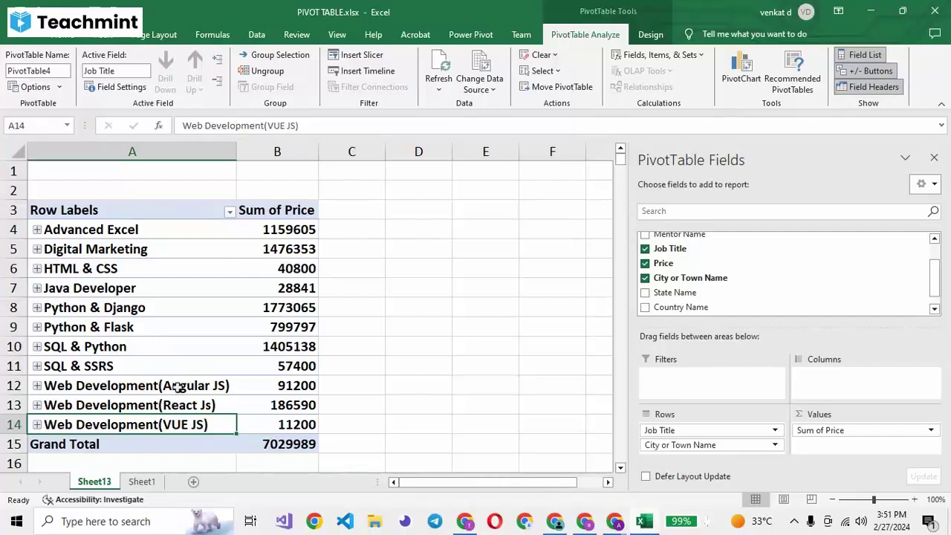
pyautogui.click(136, 499)
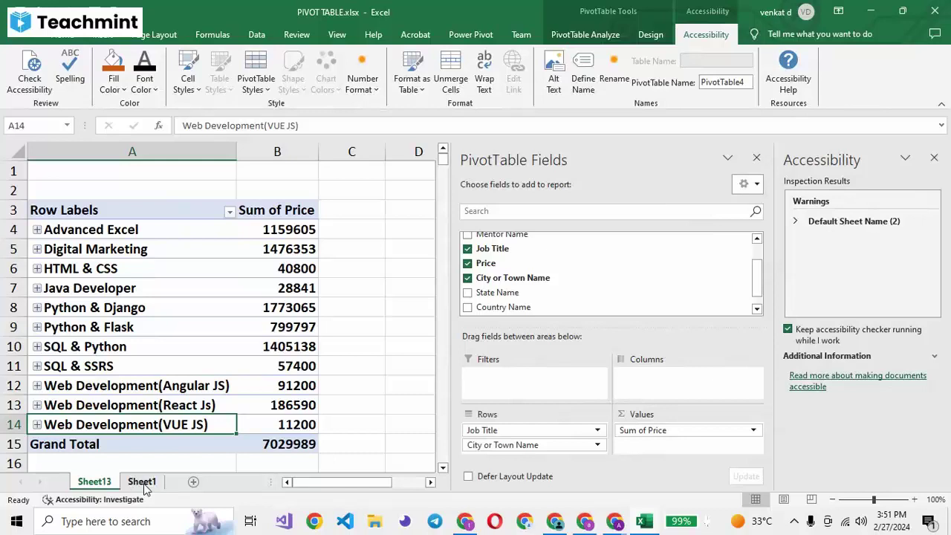
pyautogui.click(141, 481)
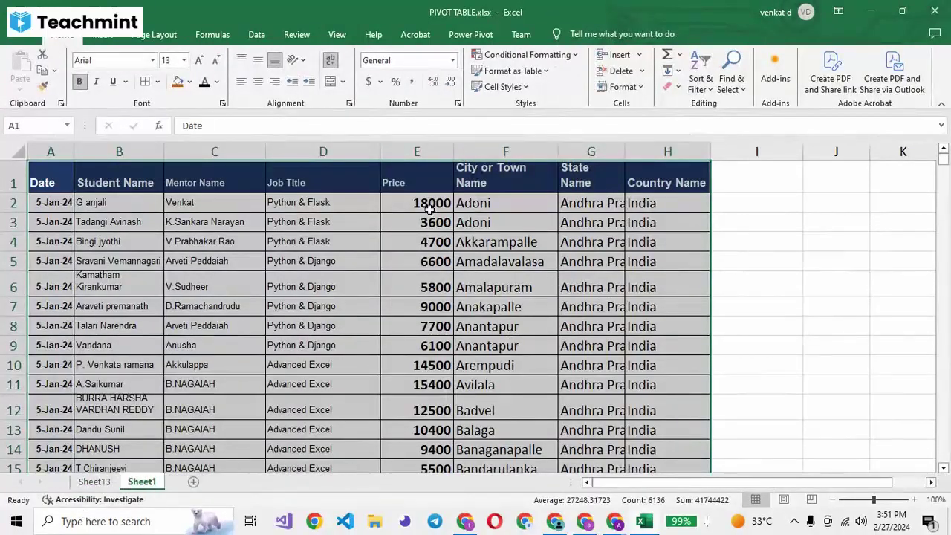
pyautogui.click(94, 481)
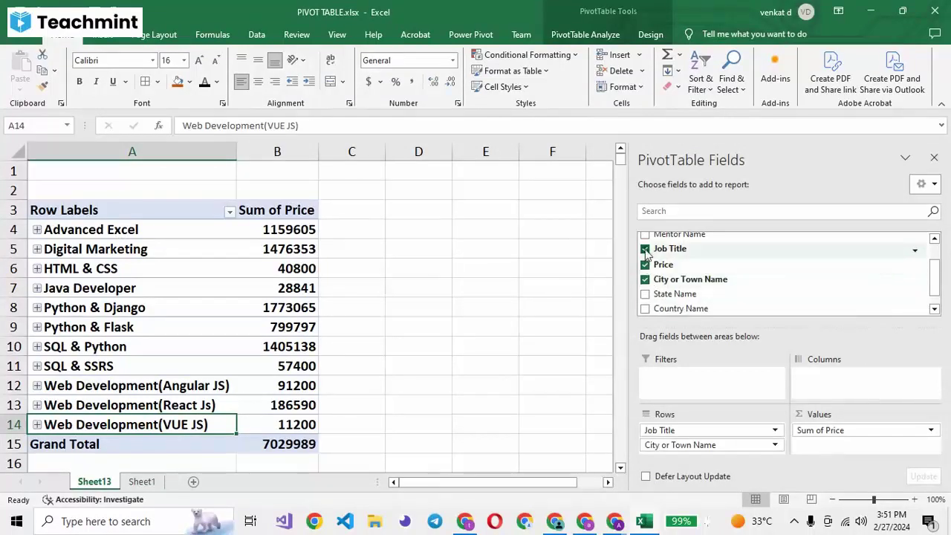
# Remove City or Town Name from the rows and select the pivot range A3:B15
pyautogui.click(645, 278)
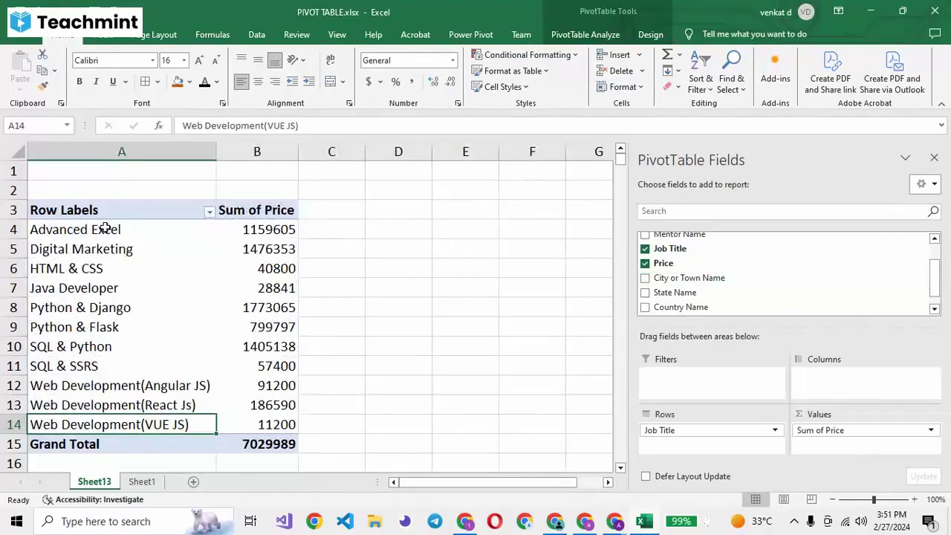
pyautogui.click(65, 212)
pyautogui.moveTo(74, 218); pyautogui.dragTo(255, 399)
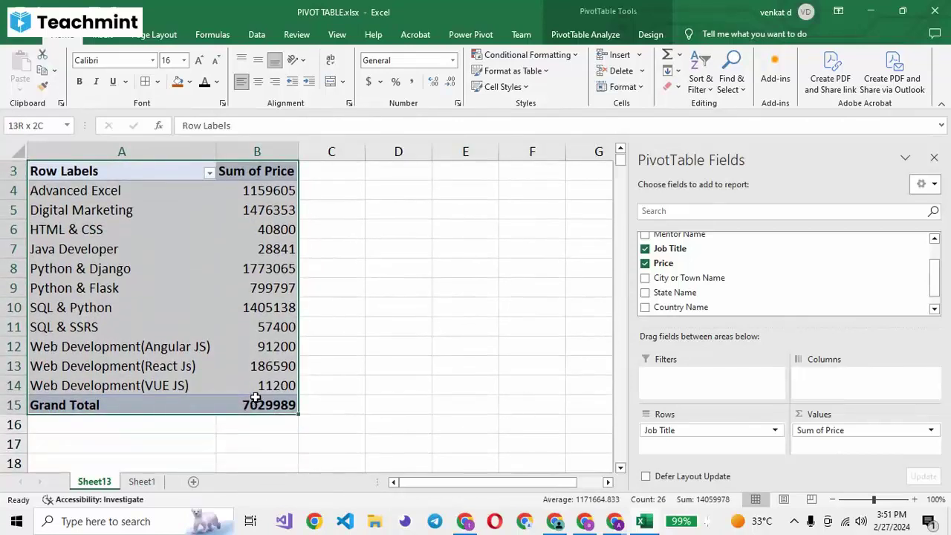
pyautogui.click(104, 37)
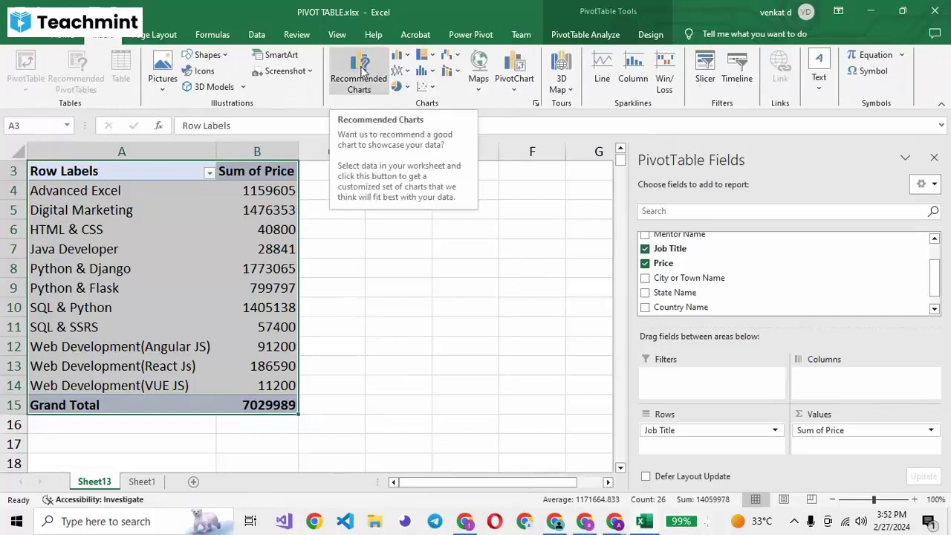
pyautogui.click(515, 69)
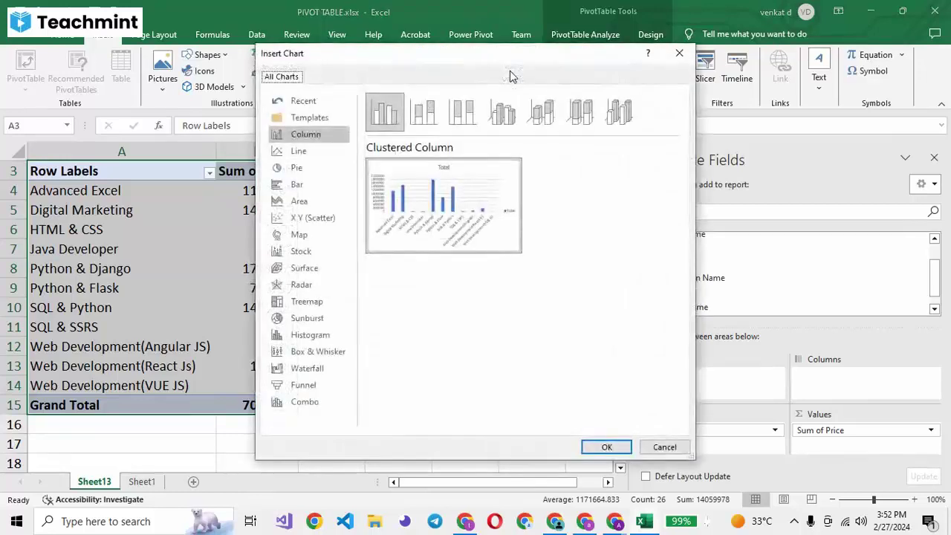
pyautogui.click(304, 185)
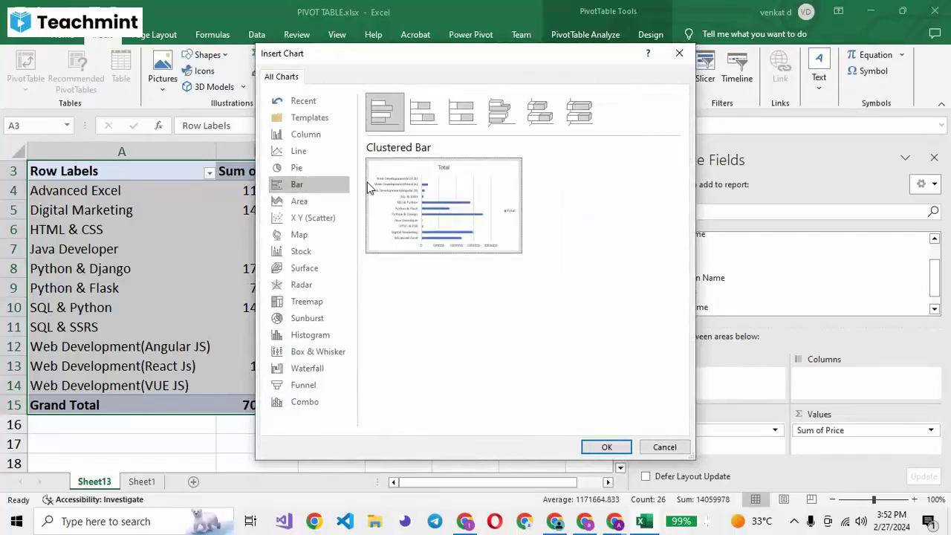
pyautogui.moveTo(444, 206)
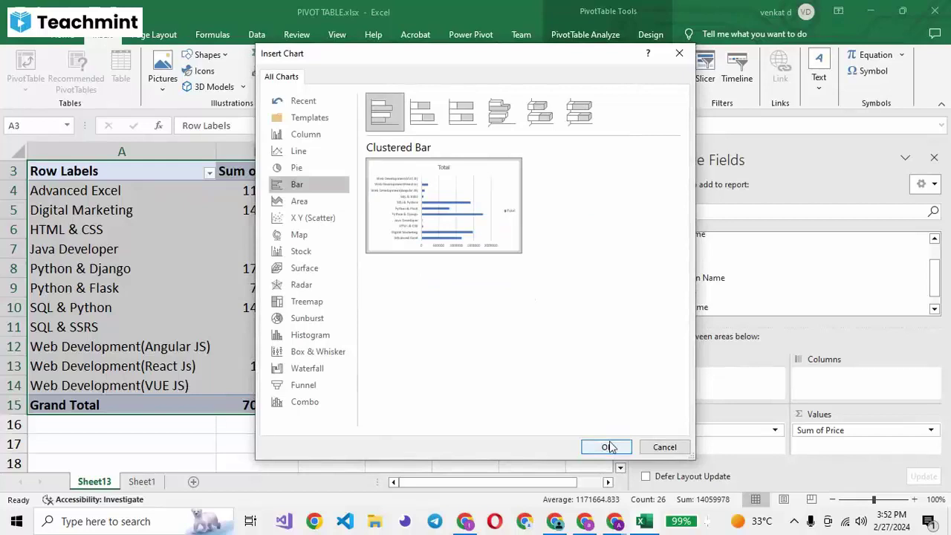
pyautogui.click(606, 447)
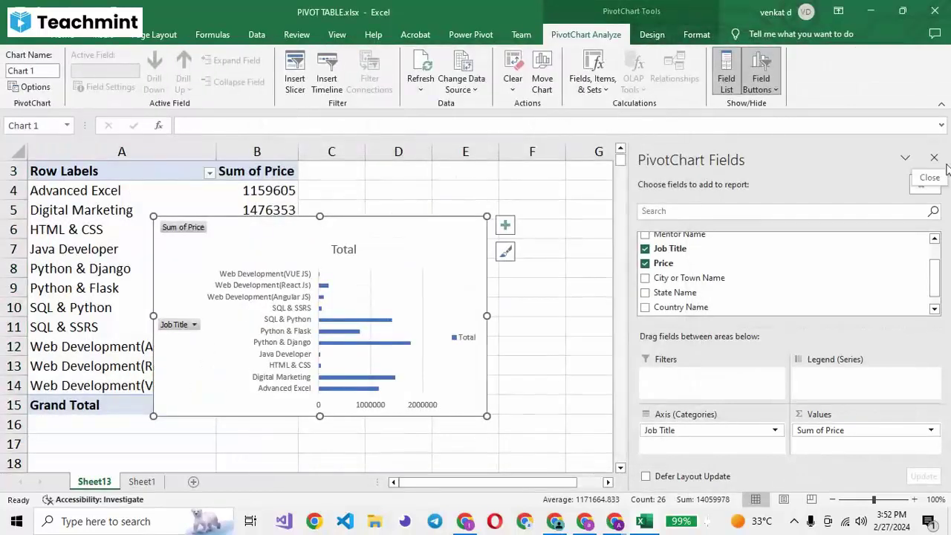
pyautogui.moveTo(377, 271); pyautogui.dragTo(501, 238)
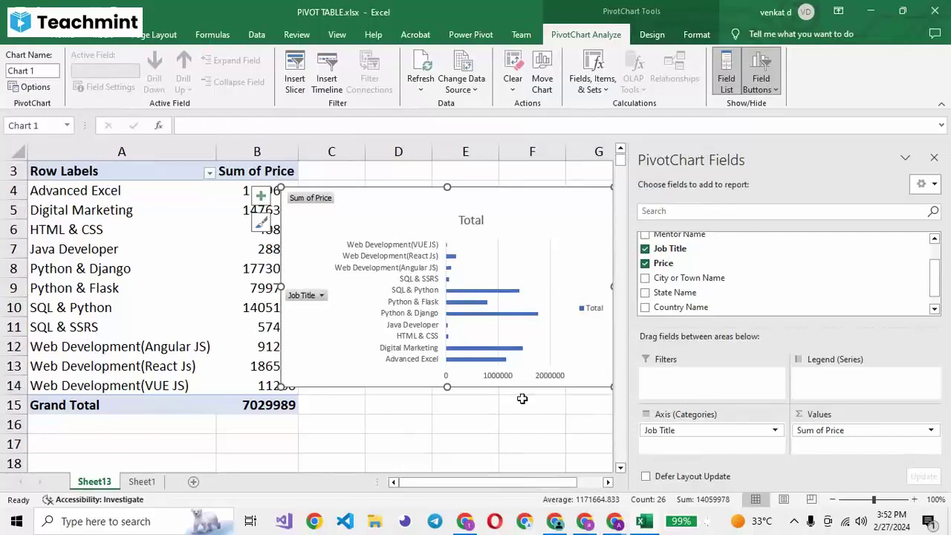
pyautogui.click(491, 315)
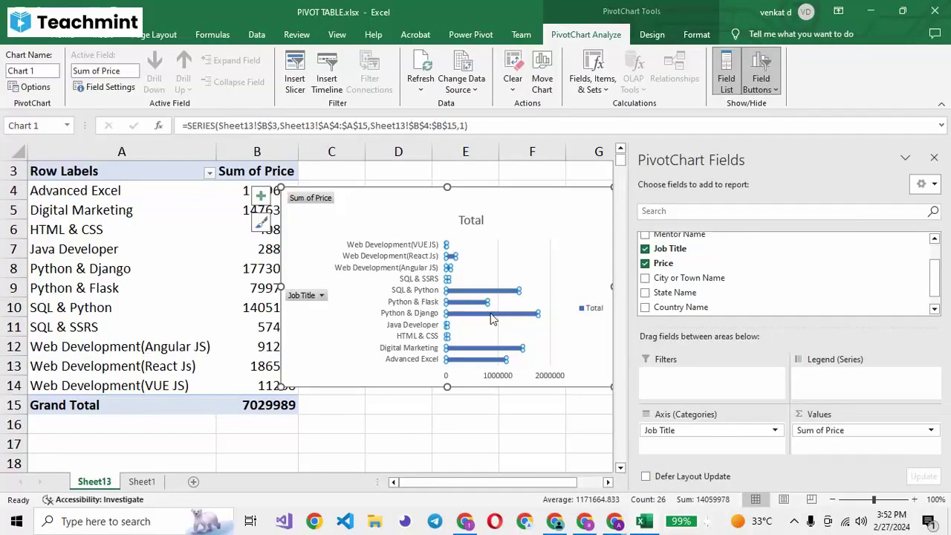
pyautogui.moveTo(491, 290)
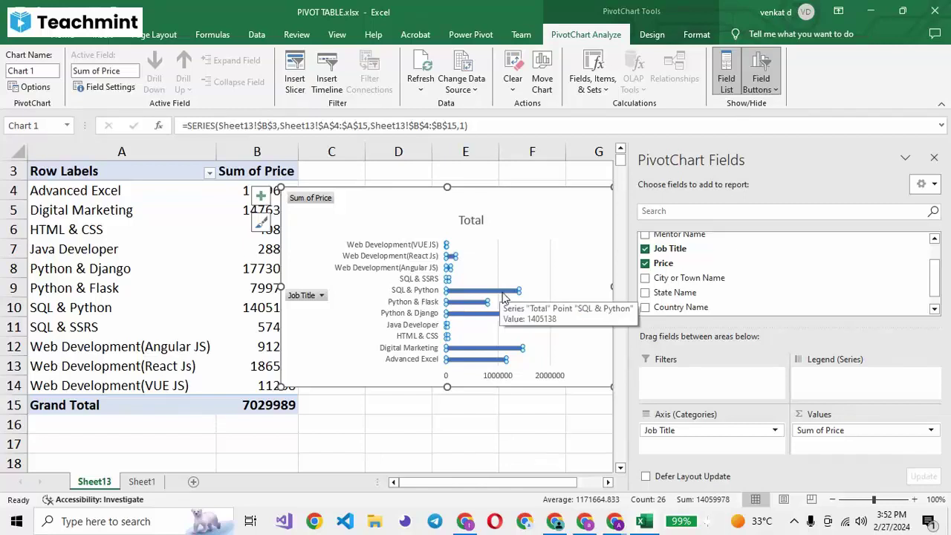
pyautogui.click(503, 295)
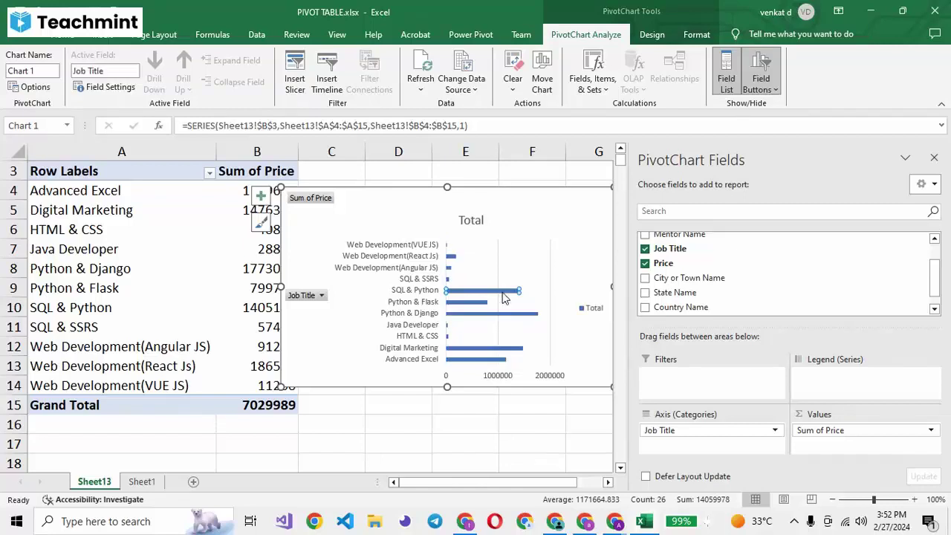
pyautogui.click(392, 205)
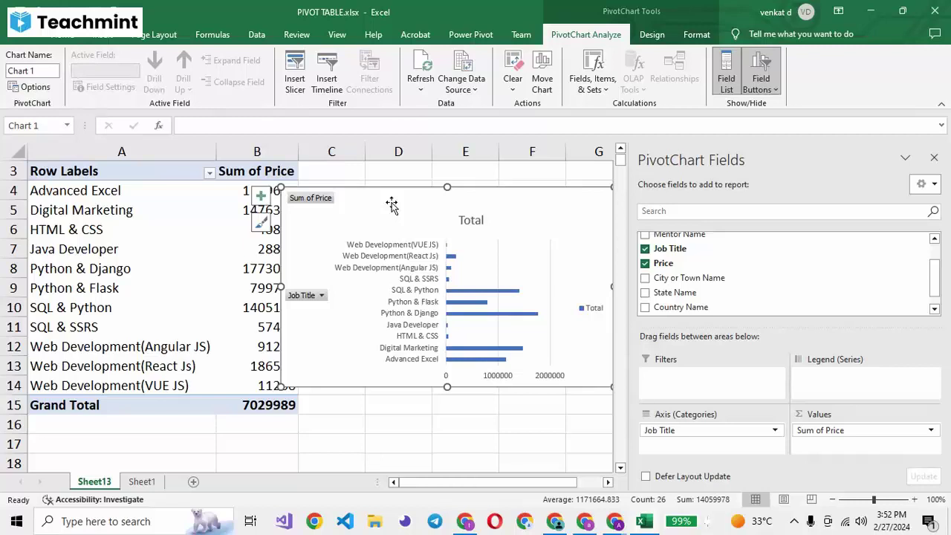
pyautogui.press('Delete')
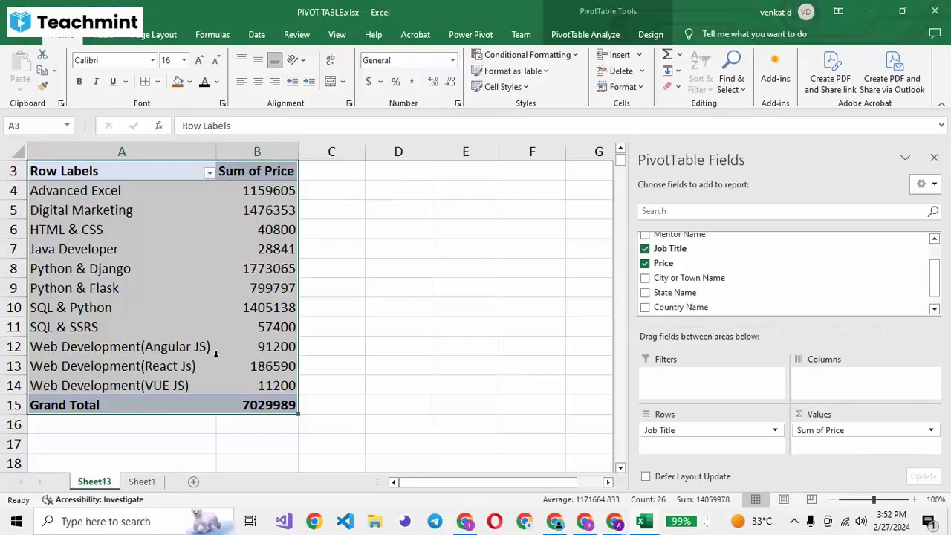
# Insert a Clustered Column PivotChart of Sum of Price by Job Title from PivotTable Analyze
pyautogui.click(471, 35)
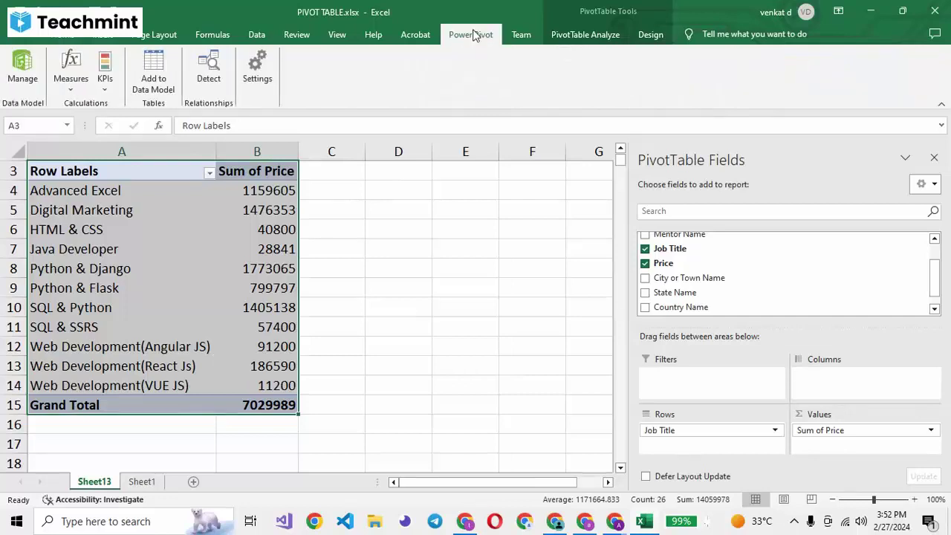
pyautogui.click(563, 34)
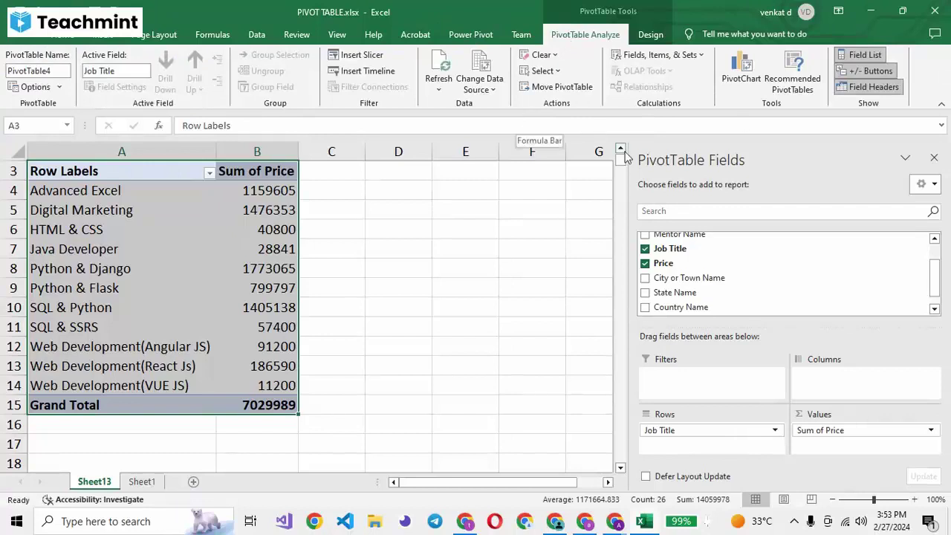
pyautogui.click(737, 79)
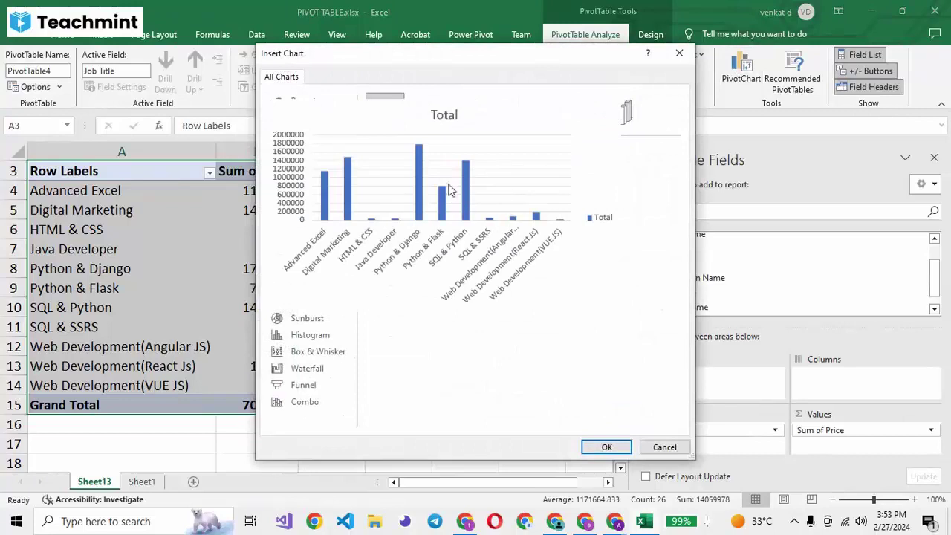
pyautogui.click(606, 447)
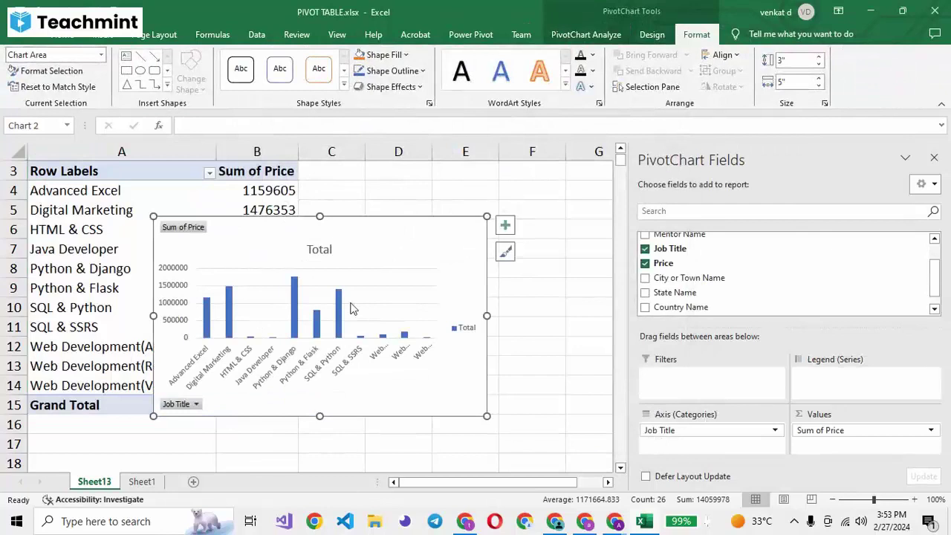
# Move the PivotChart to the right of column B, briefly checking Sheet1 before returning to Sheet13
pyautogui.click(351, 302)
pyautogui.moveTo(422, 239); pyautogui.dragTo(571, 220)
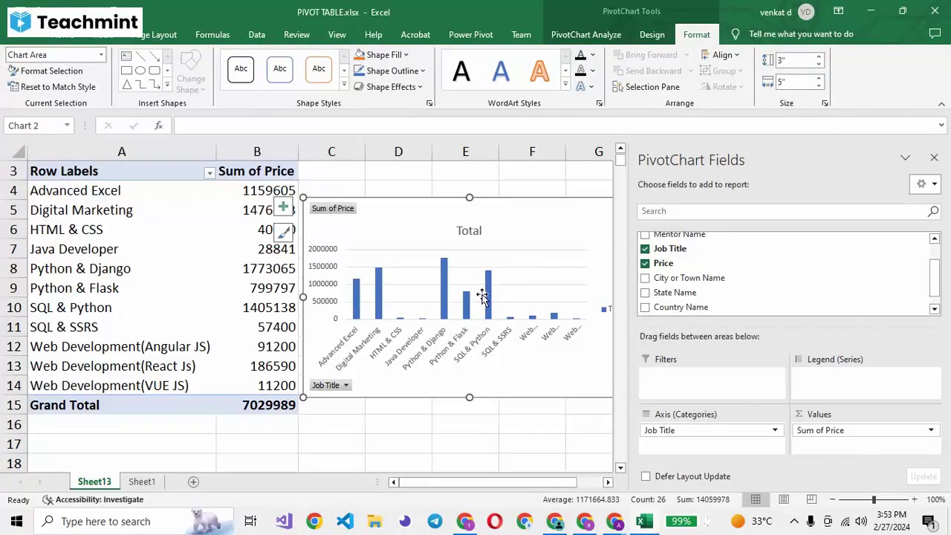
pyautogui.hotkey('ctrl', 'pagedown')
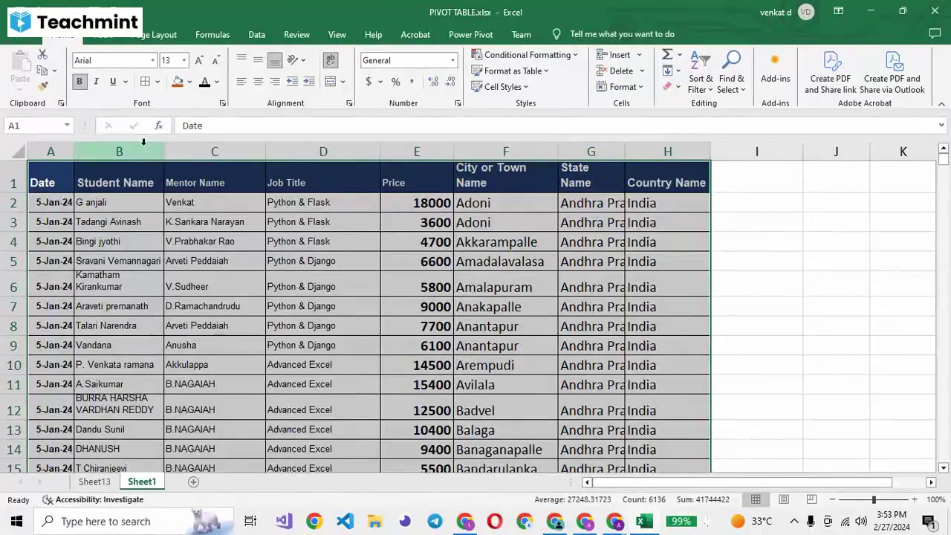
pyautogui.click(94, 481)
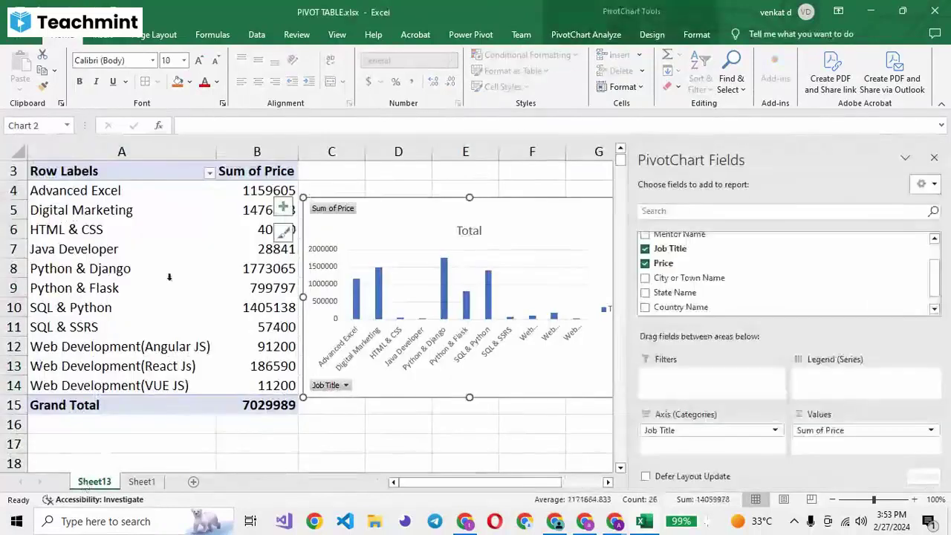